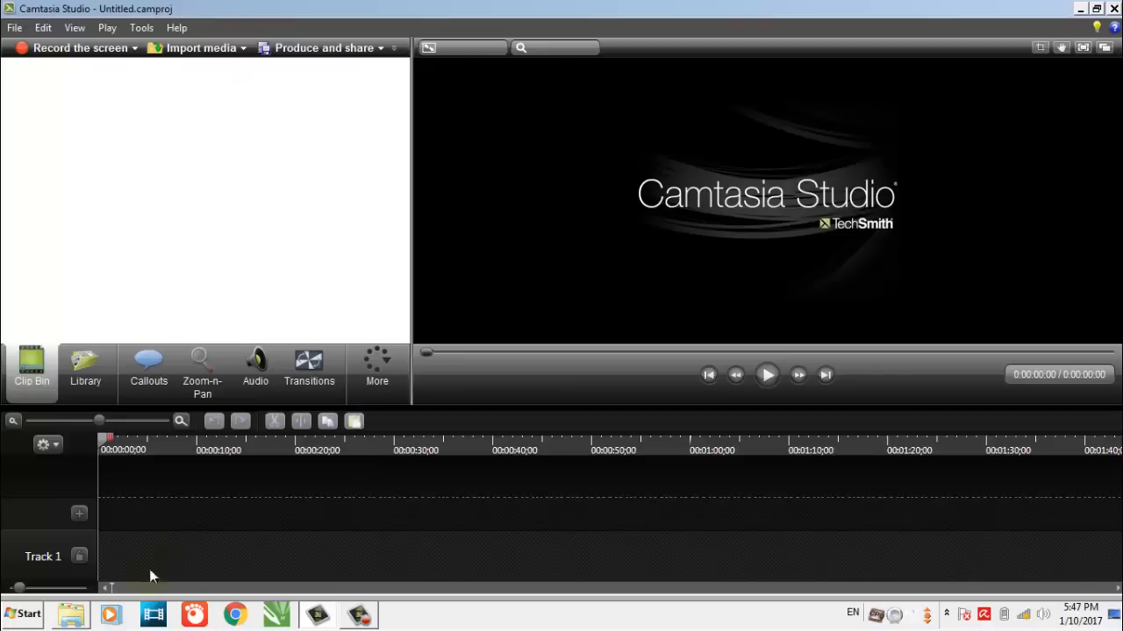
Open a blank Notepad document and show it maximized with the video editor minimized
{"action": "left_click", "coordinate": [25, 616]}
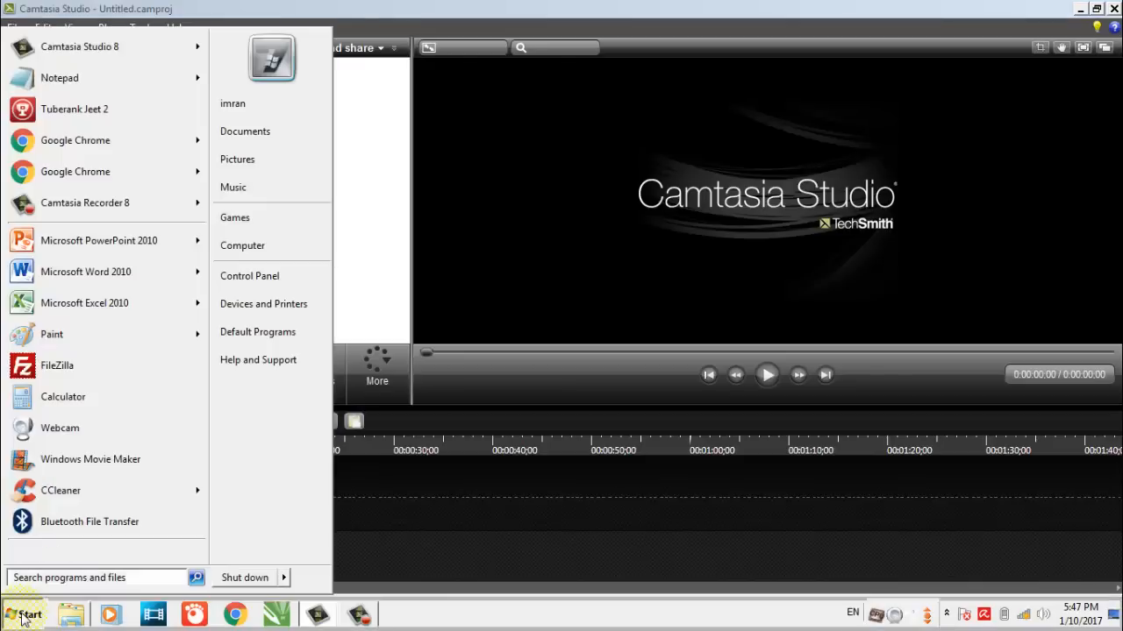
{"action": "left_click", "coordinate": [71, 80]}
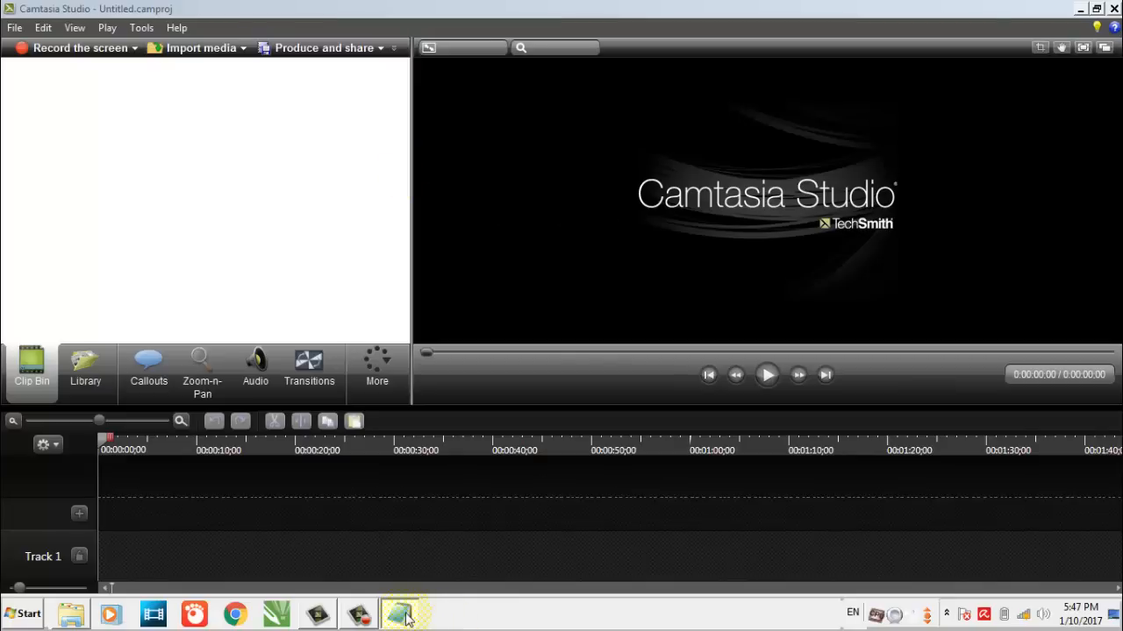
{"action": "left_click", "coordinate": [1077, 9]}
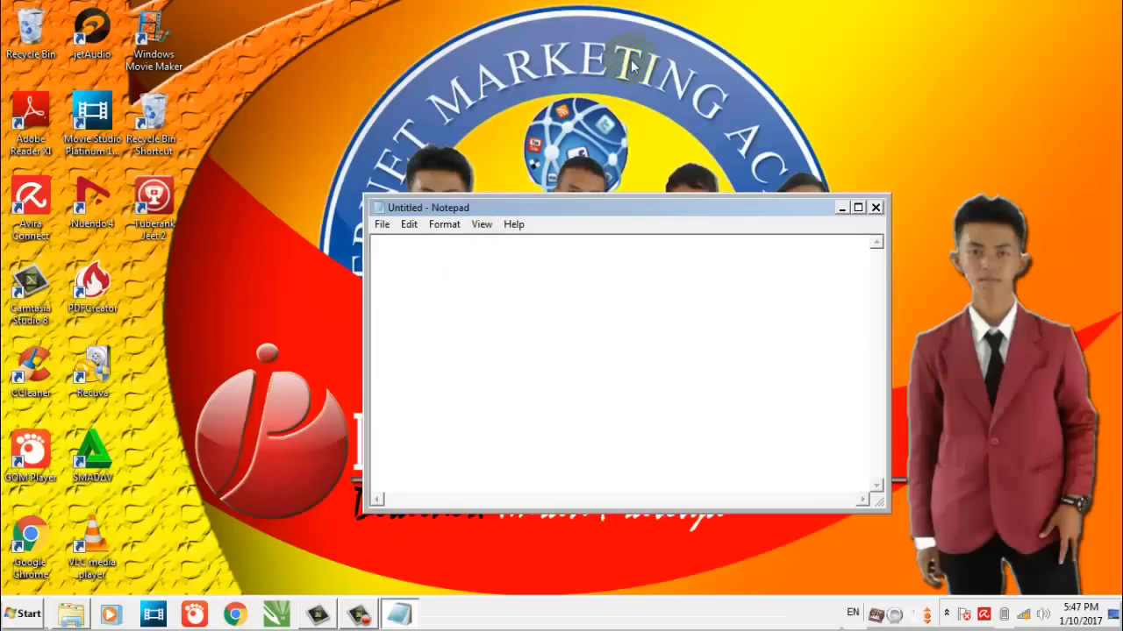
{"action": "left_click", "coordinate": [858, 207]}
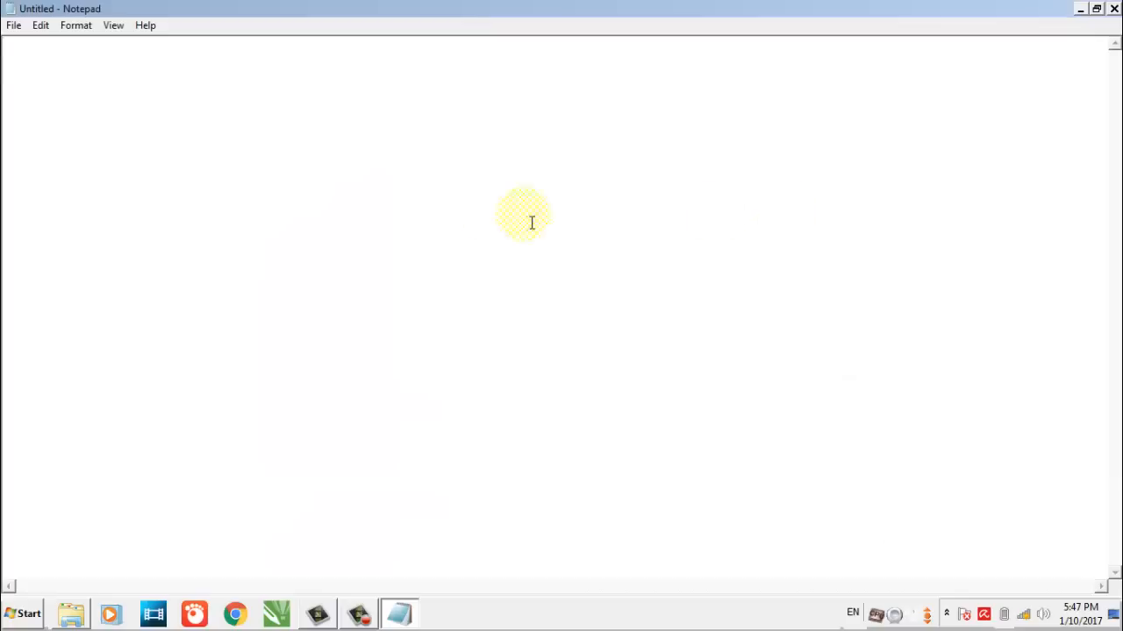
Write a two-line numbered list: "1. gambar background" and "2. Video Music"
{"action": "type", "text": "1. gamb"}
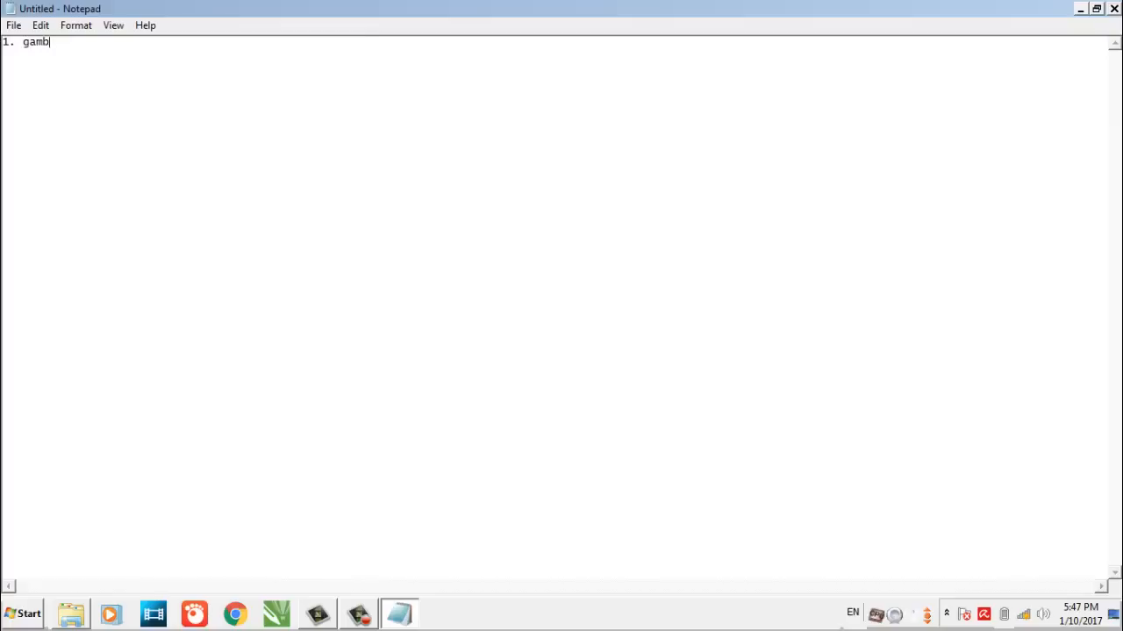
{"action": "type", "text": "ar background"}
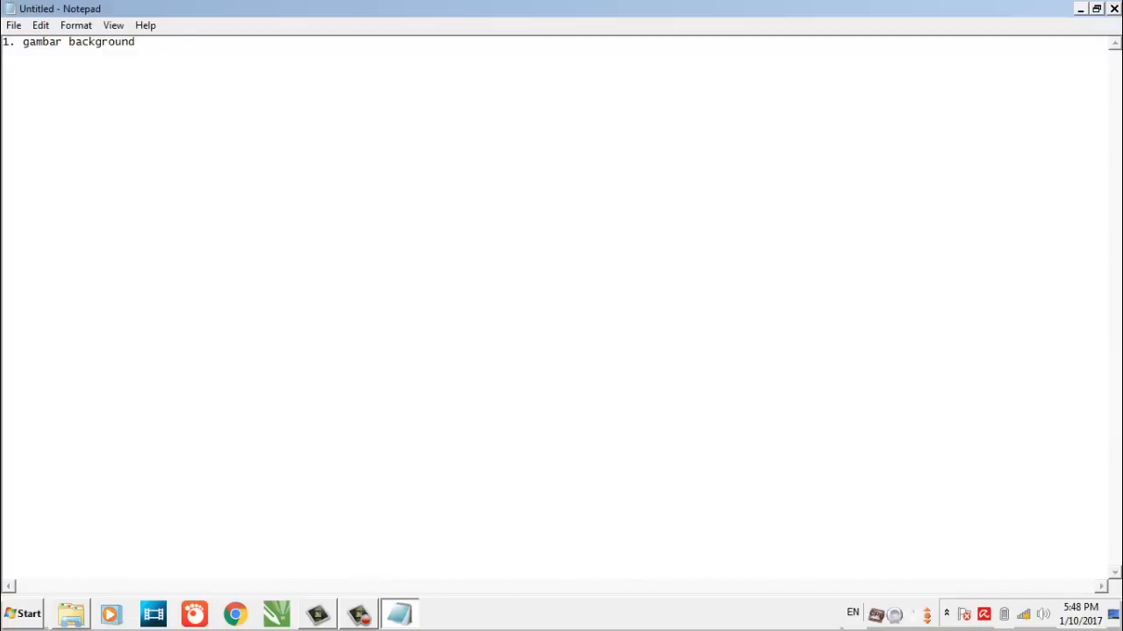
{"action": "type", "text": "2. video Music"}
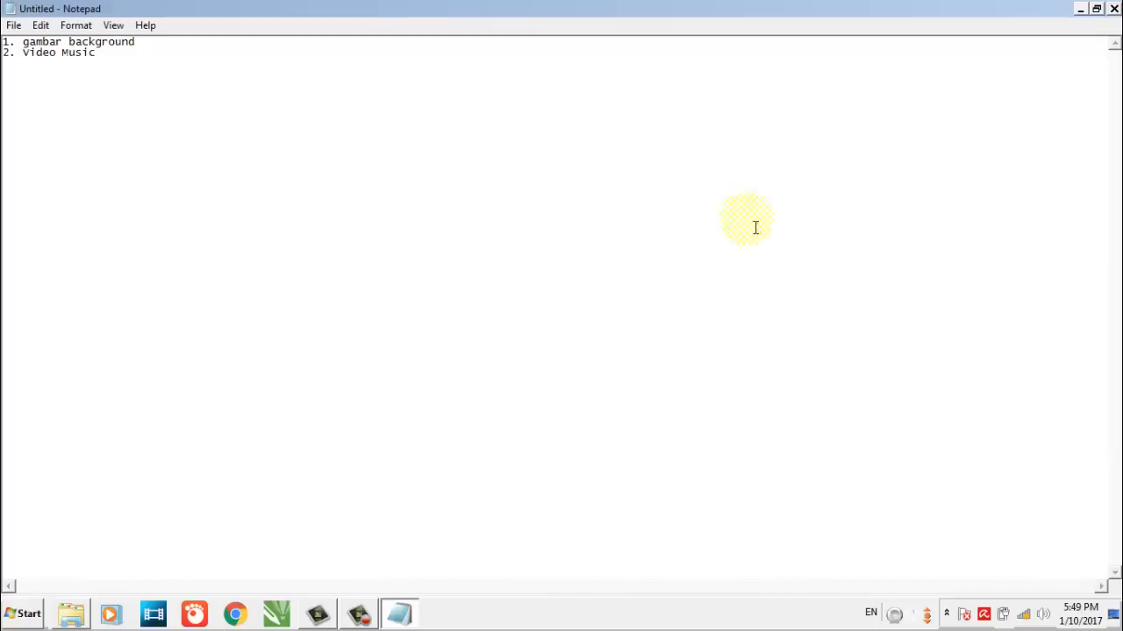
Switch back to Camtasia Studio and import the dark portrait poster image 2.jpg from the Pictures library
{"action": "left_click", "coordinate": [319, 616]}
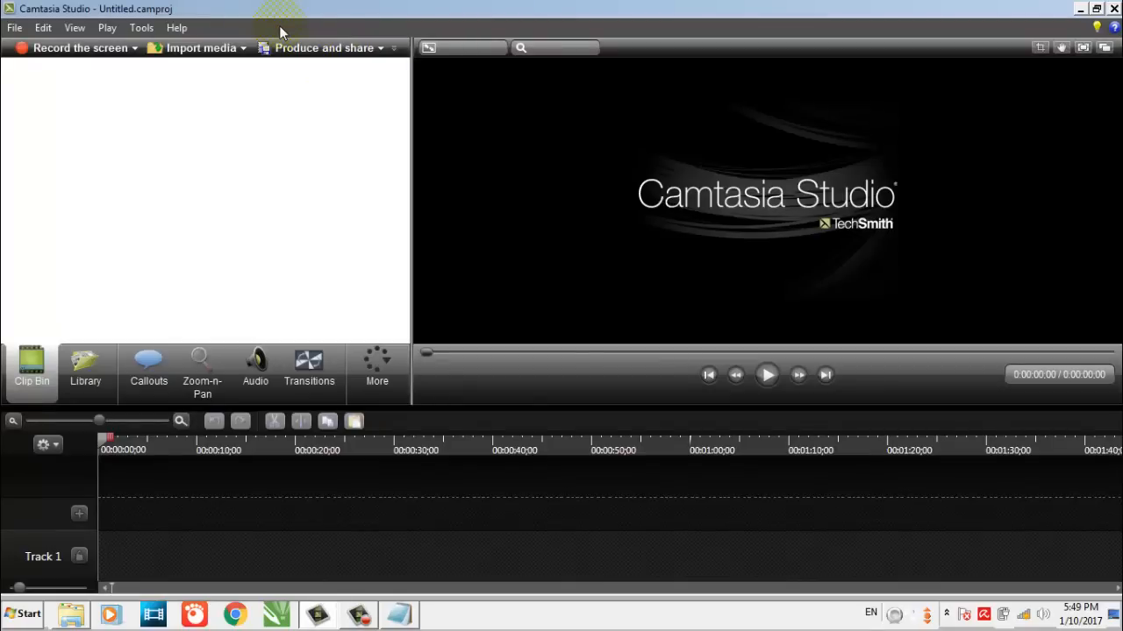
{"action": "left_click", "coordinate": [201, 48]}
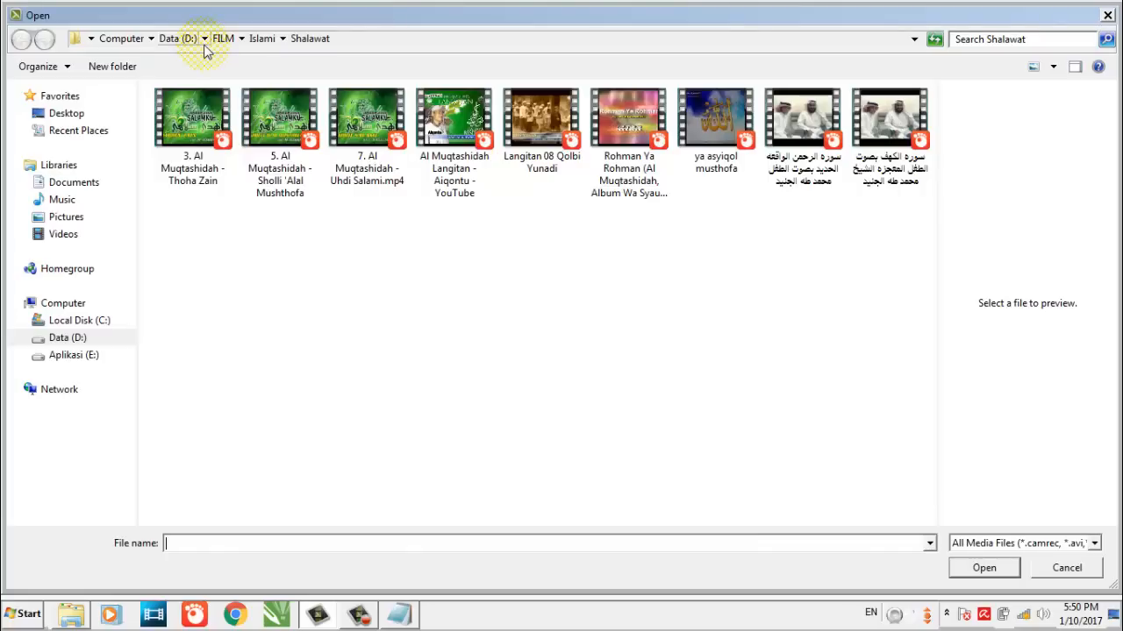
{"action": "left_click", "coordinate": [66, 217]}
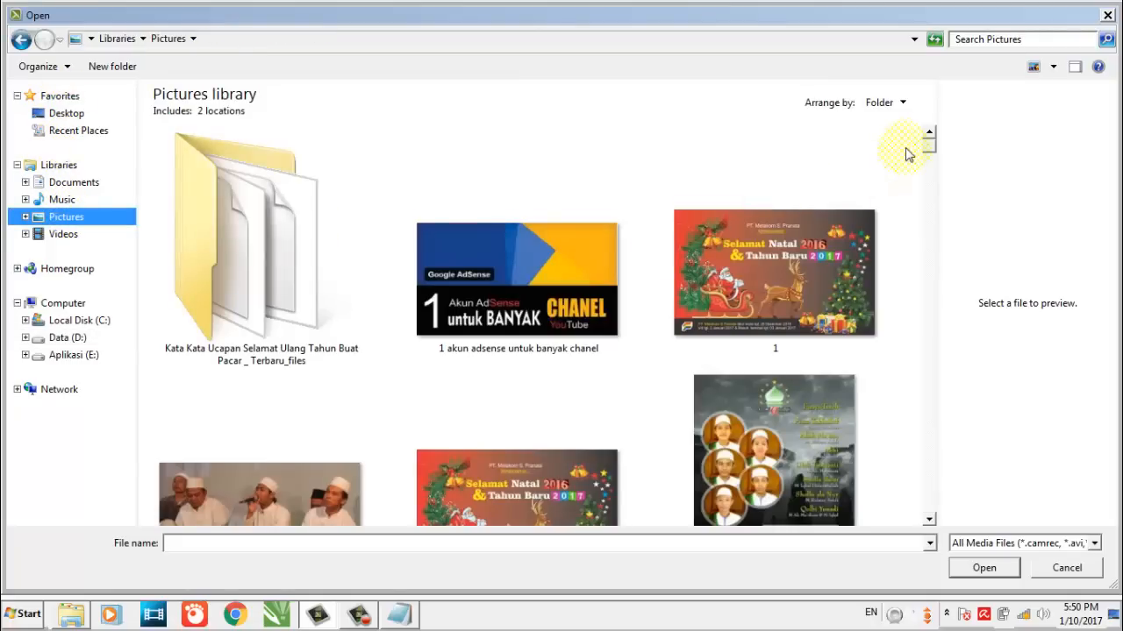
{"action": "left_click_drag", "start_coordinate": [930, 147], "coordinate": [932, 151]}
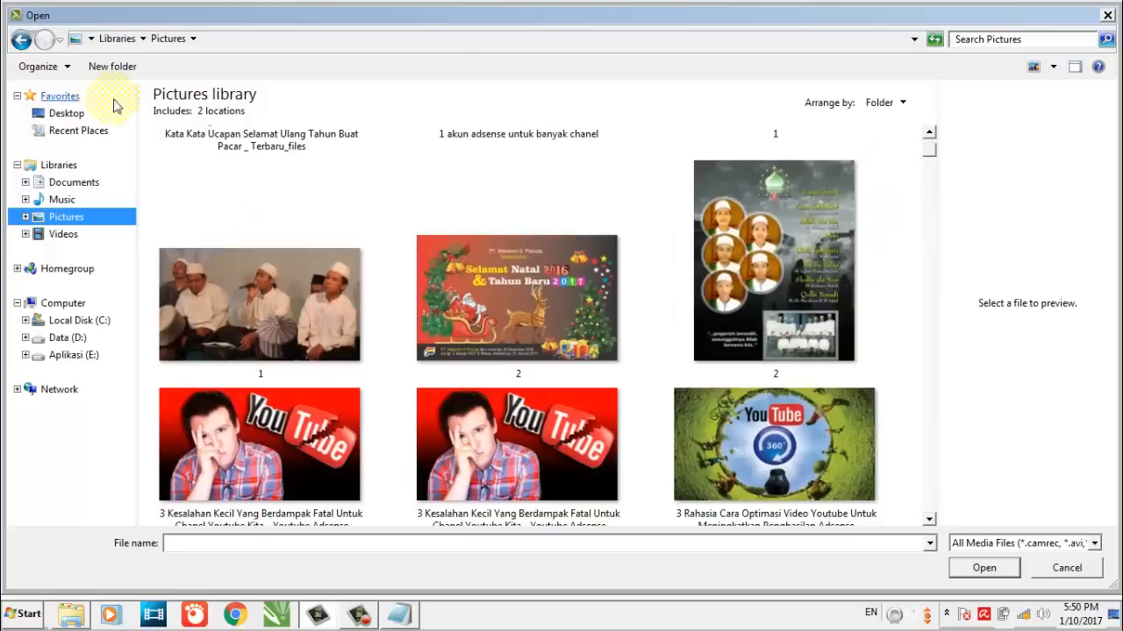
{"action": "left_click", "coordinate": [20, 39]}
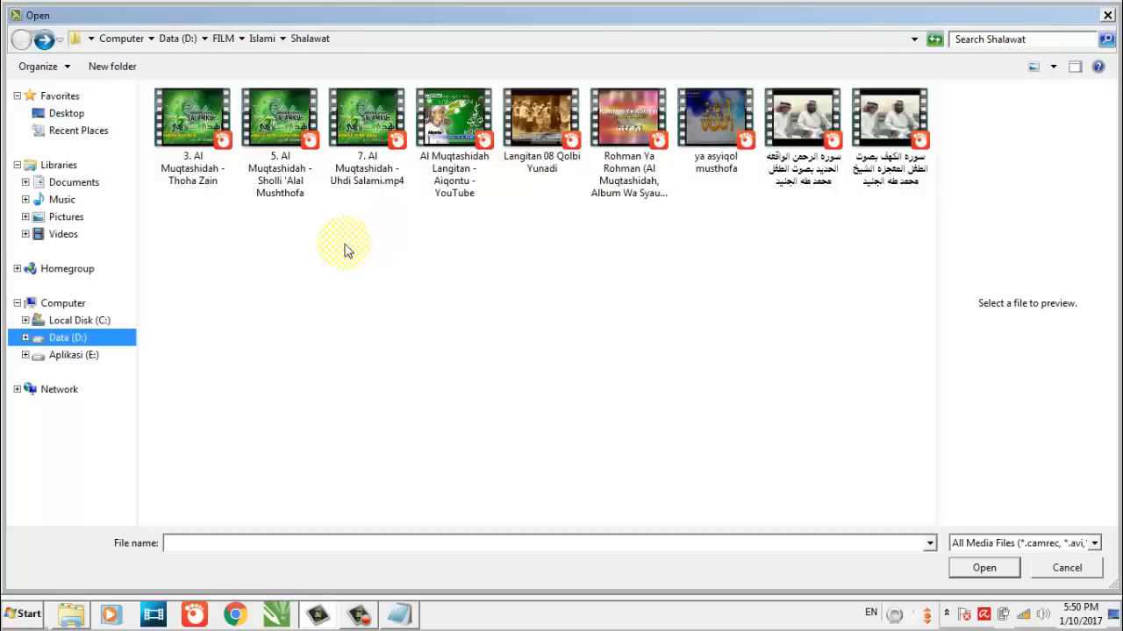
{"action": "left_click", "coordinate": [92, 338]}
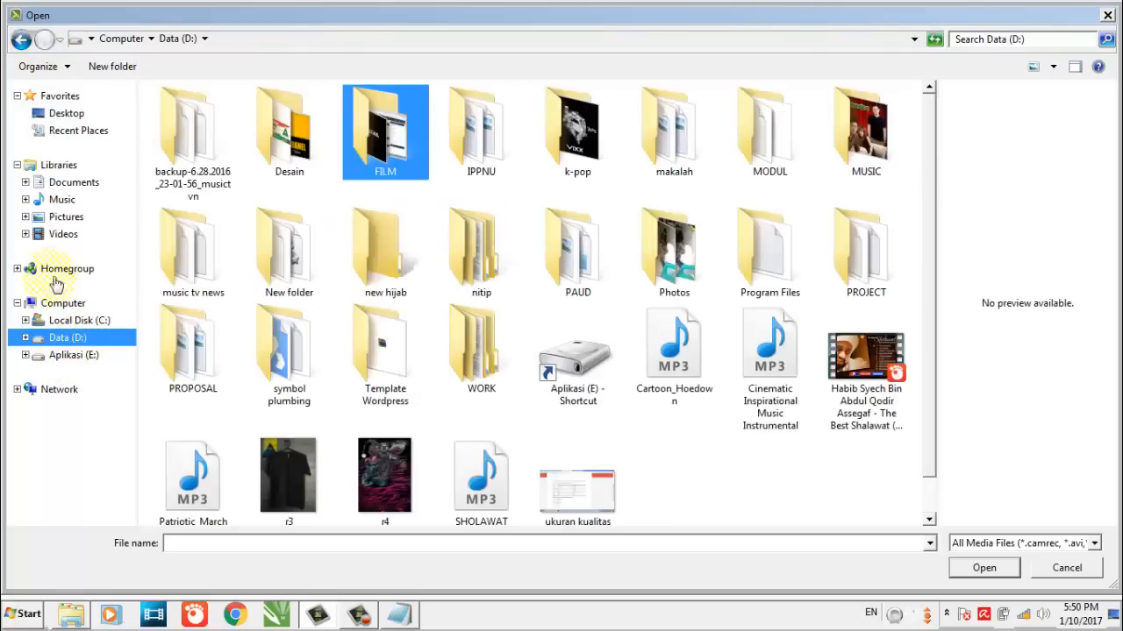
{"action": "left_click", "coordinate": [70, 218]}
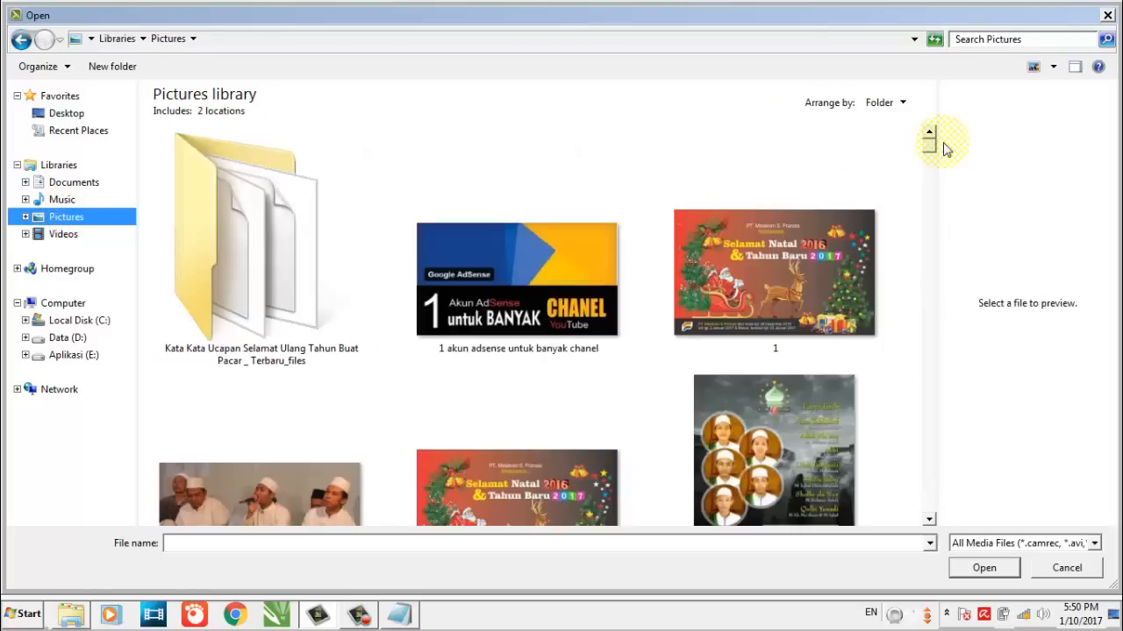
{"action": "scroll", "coordinate": [930, 147], "scroll_direction": "down", "scroll_amount": 3}
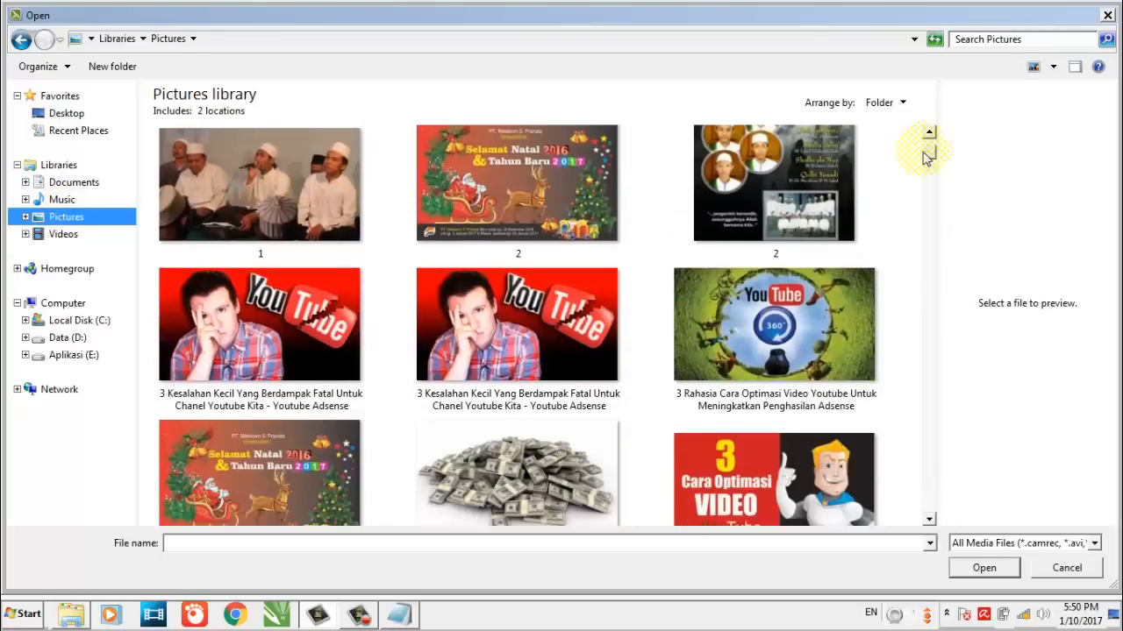
{"action": "double_click", "coordinate": [786, 187]}
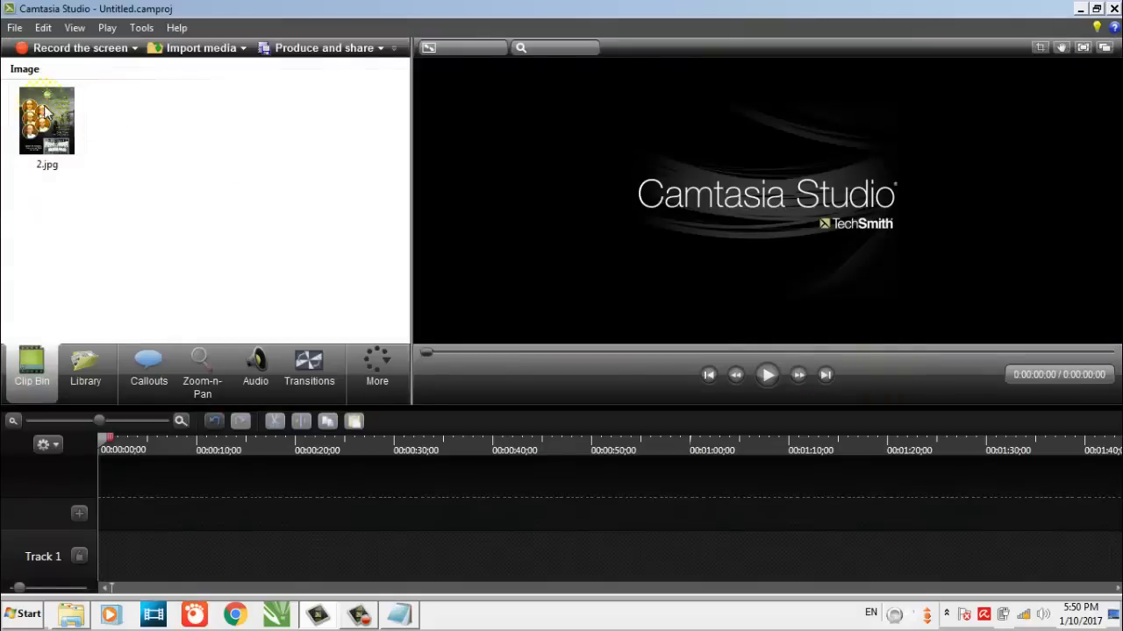
Add the image 2.jpg from the Clip Bin to the timeline at the playhead
{"action": "left_click", "coordinate": [45, 112]}
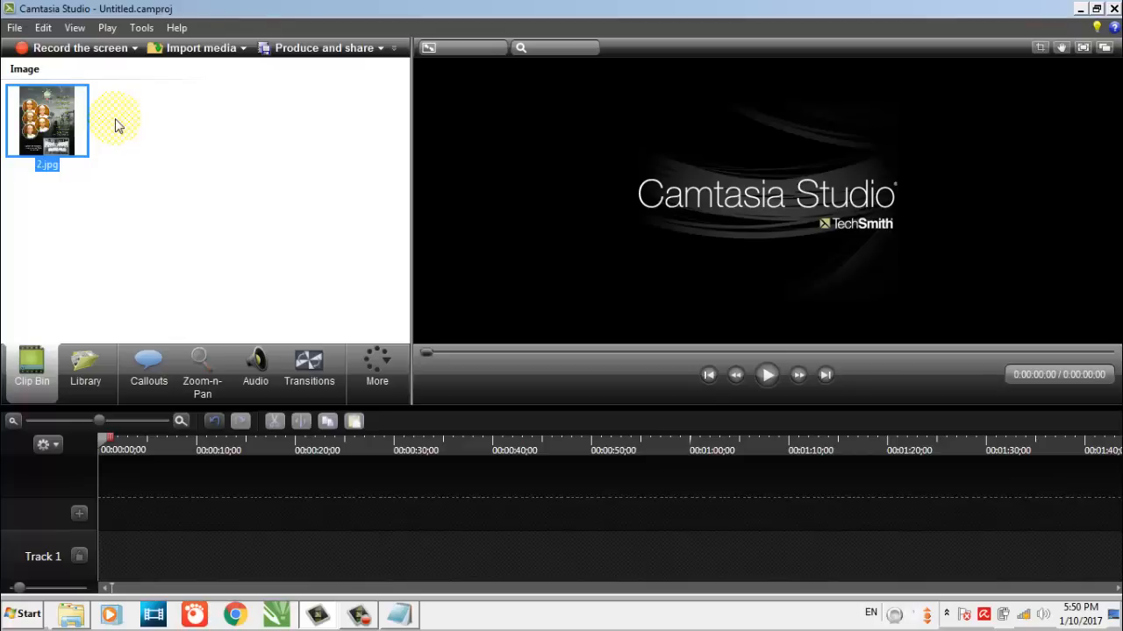
{"action": "right_click", "coordinate": [49, 123]}
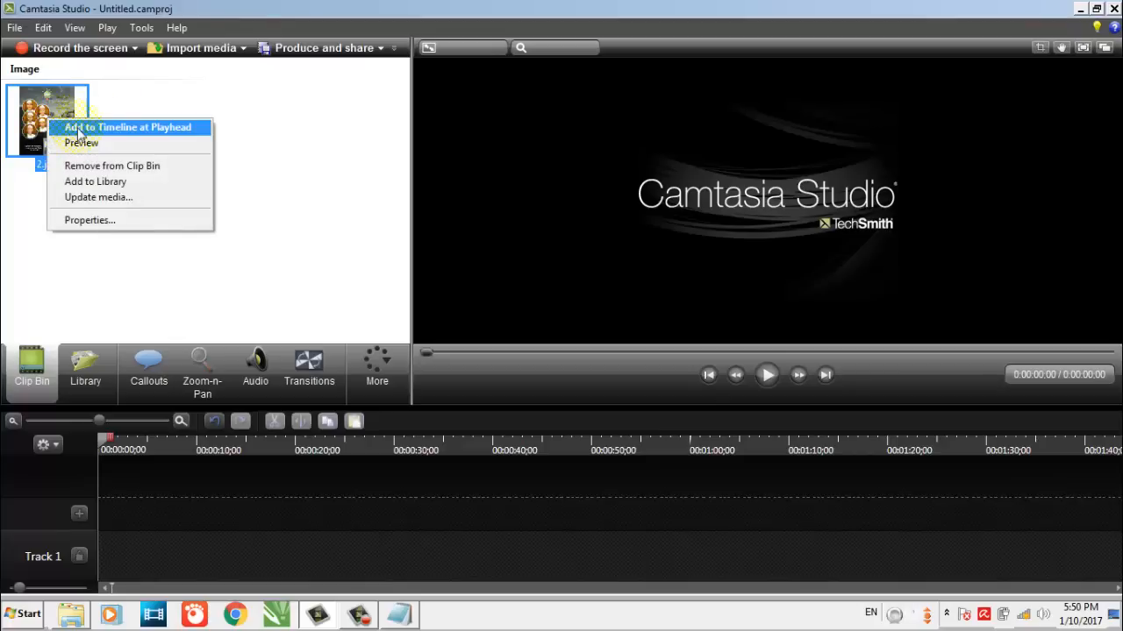
{"action": "left_click", "coordinate": [188, 127]}
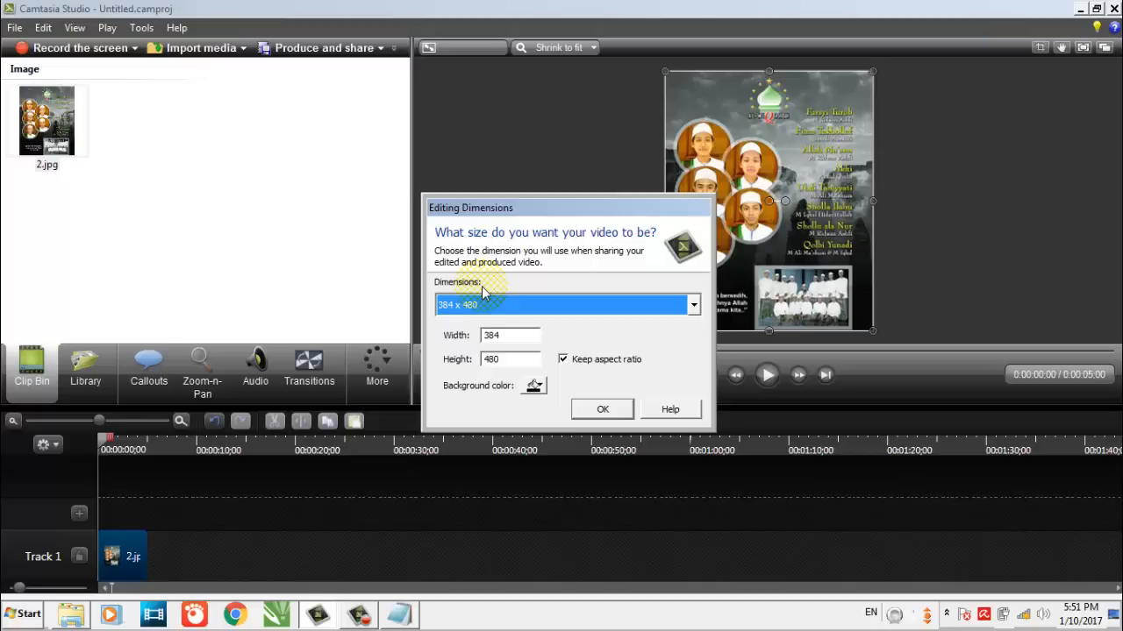
Set the editing dimensions to 1280 x 720 and move the poster image against the right edge of the canvas
{"action": "left_click", "coordinate": [667, 305]}
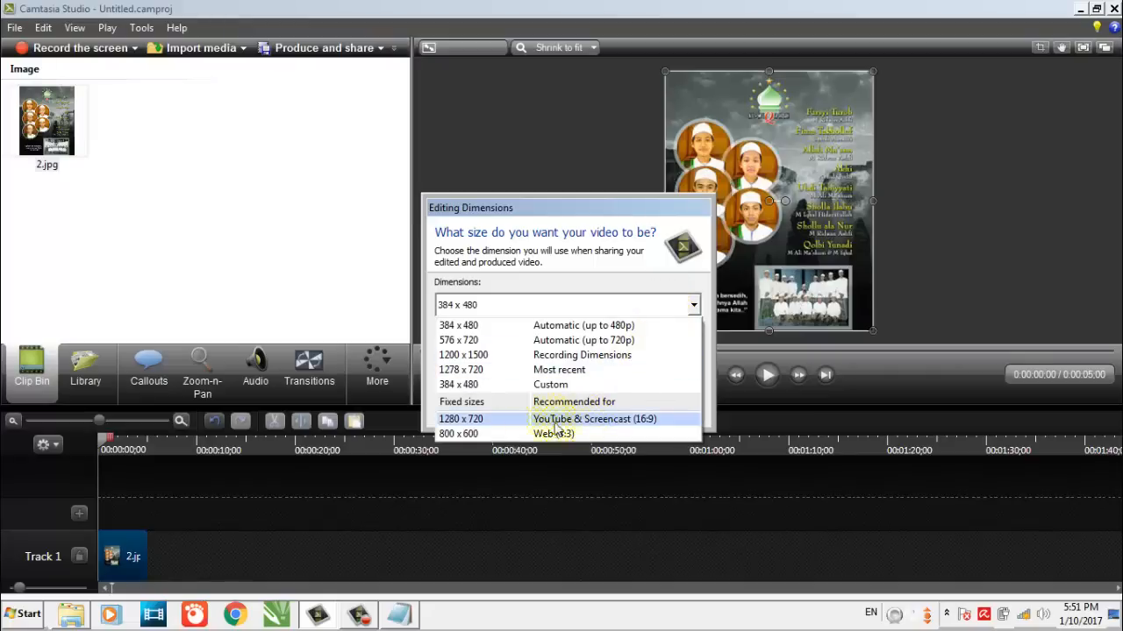
{"action": "left_click", "coordinate": [514, 431]}
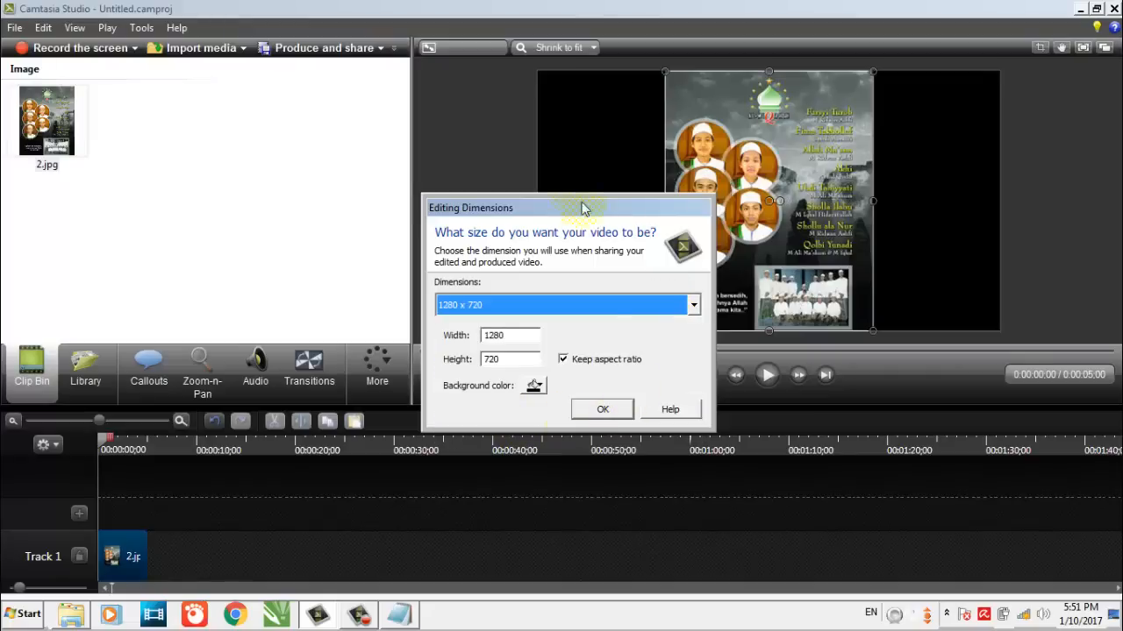
{"action": "left_click", "coordinate": [605, 412]}
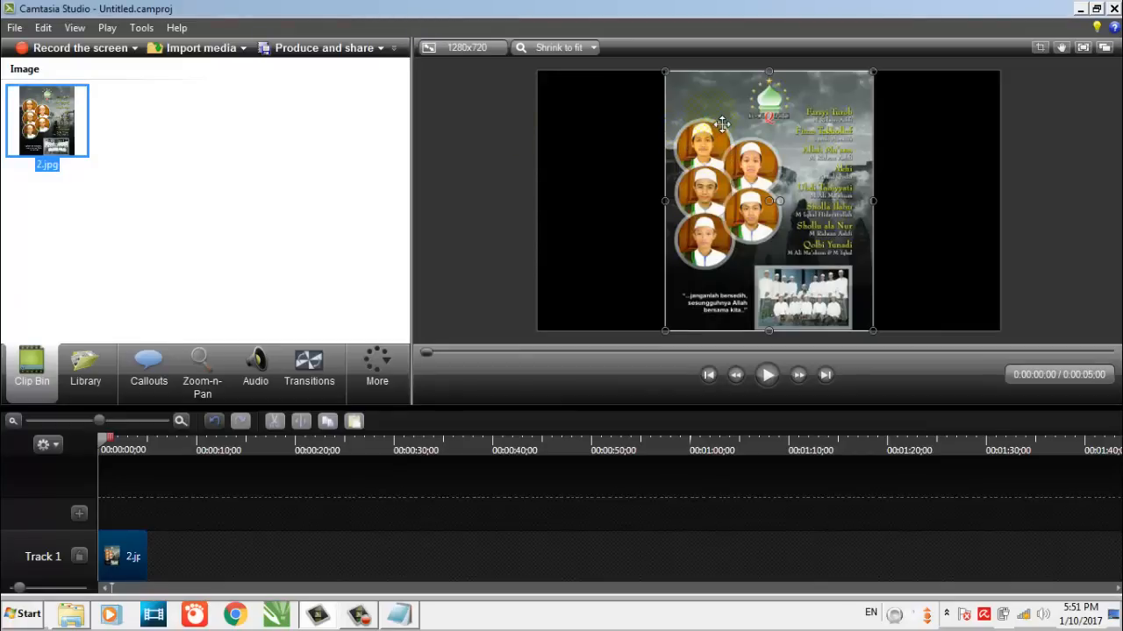
{"action": "left_click_drag", "start_coordinate": [722, 123], "coordinate": [850, 115]}
{"action": "left_click", "coordinate": [713, 155]}
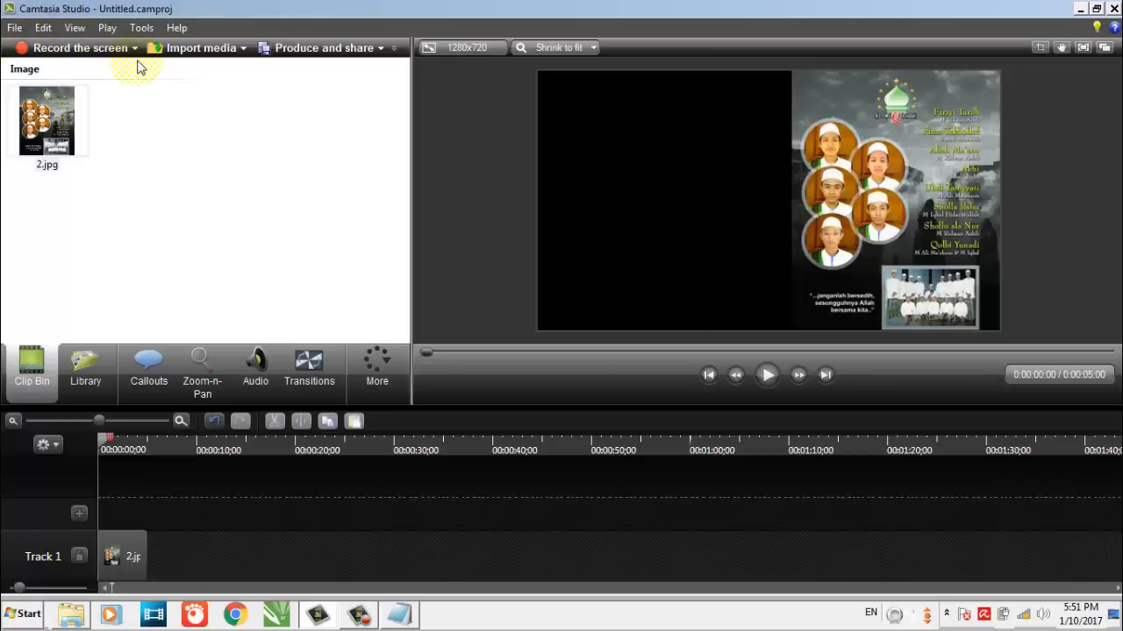
Import the video Langitan 08 Qolbi Yunadi.mp4 from the FILM > Islami > Shalawat folder on drive D
{"action": "left_click", "coordinate": [202, 49]}
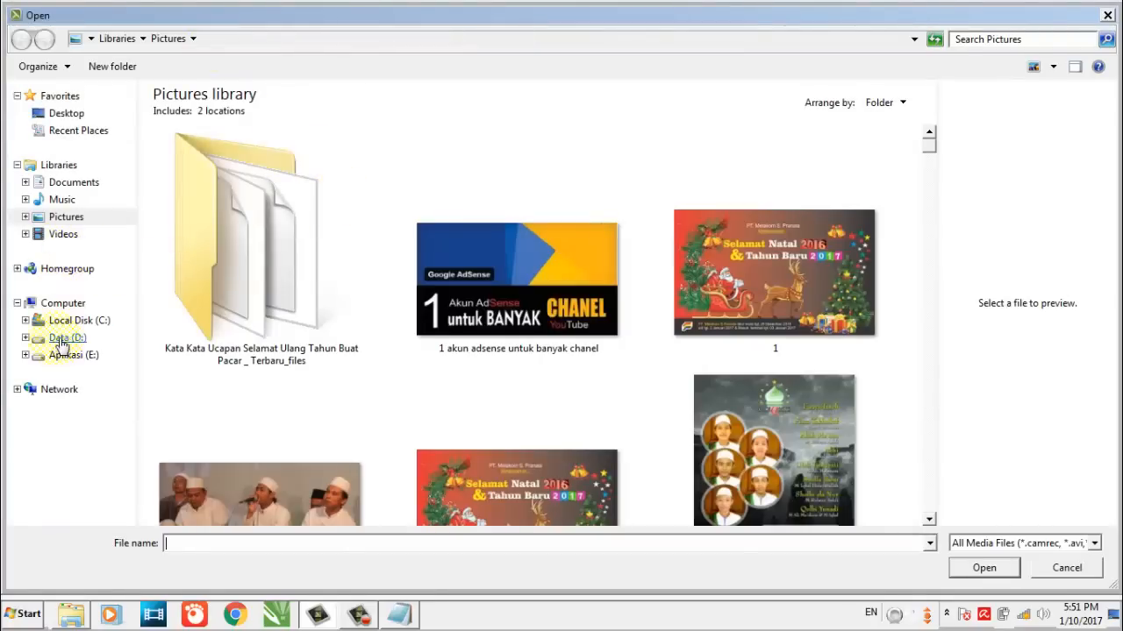
{"action": "left_click", "coordinate": [61, 339]}
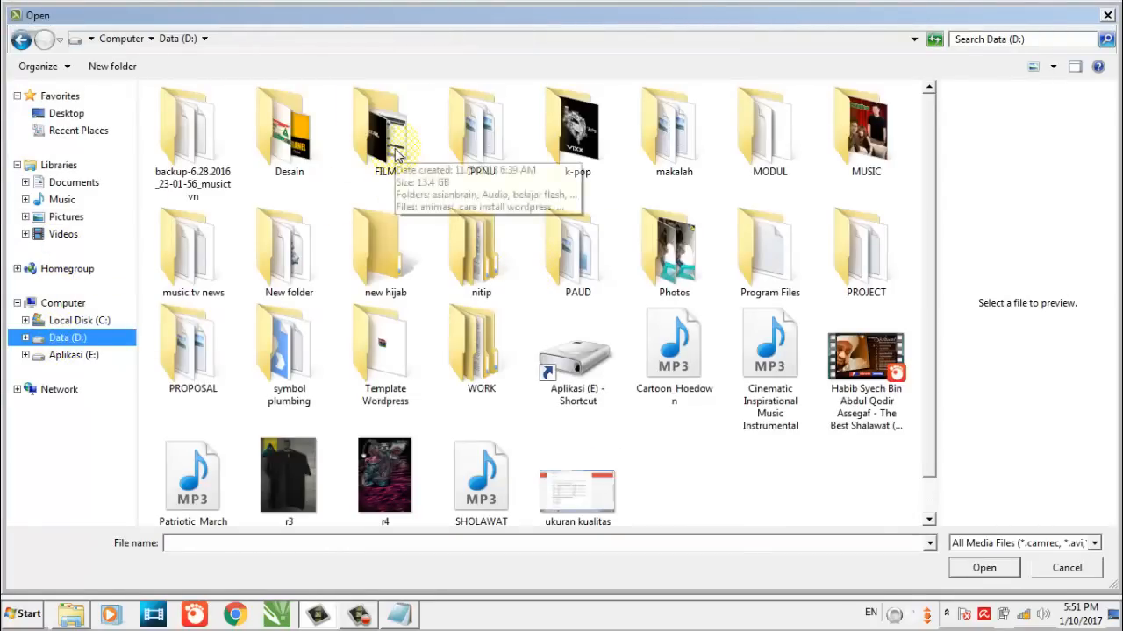
{"action": "double_click", "coordinate": [395, 154]}
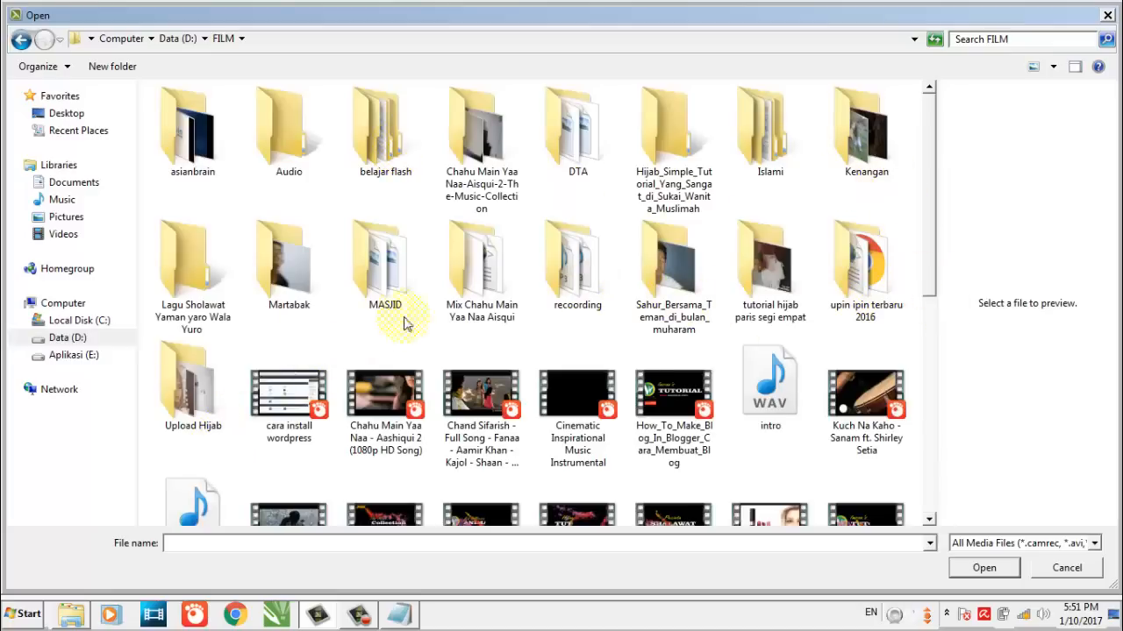
{"action": "left_click", "coordinate": [772, 132]}
{"action": "double_click", "coordinate": [772, 131]}
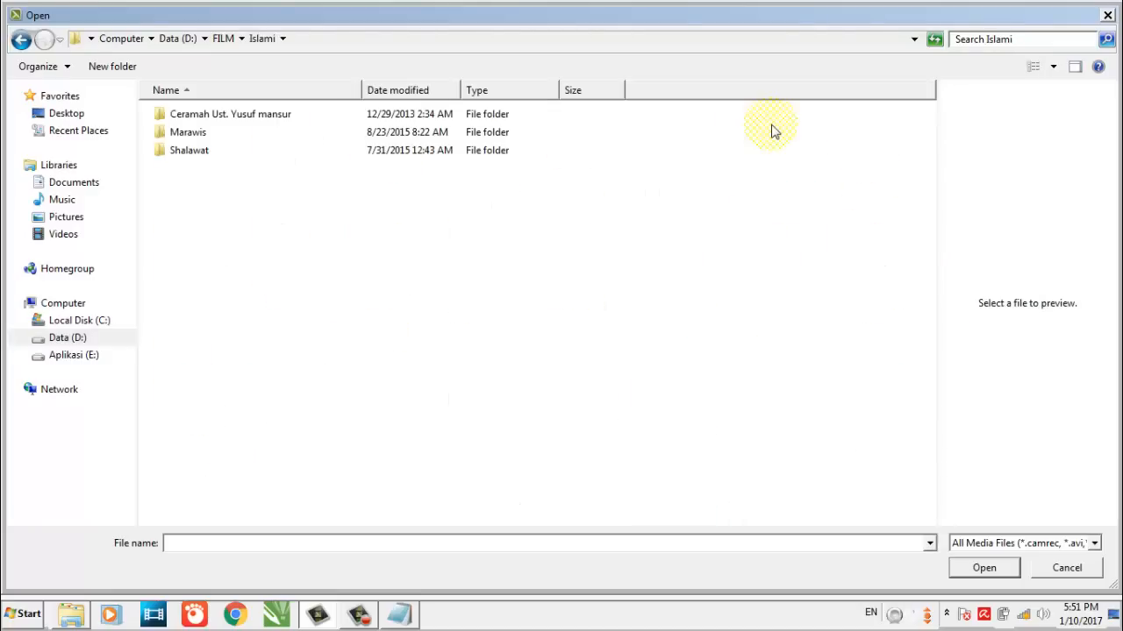
{"action": "left_click", "coordinate": [197, 153]}
{"action": "double_click", "coordinate": [197, 152]}
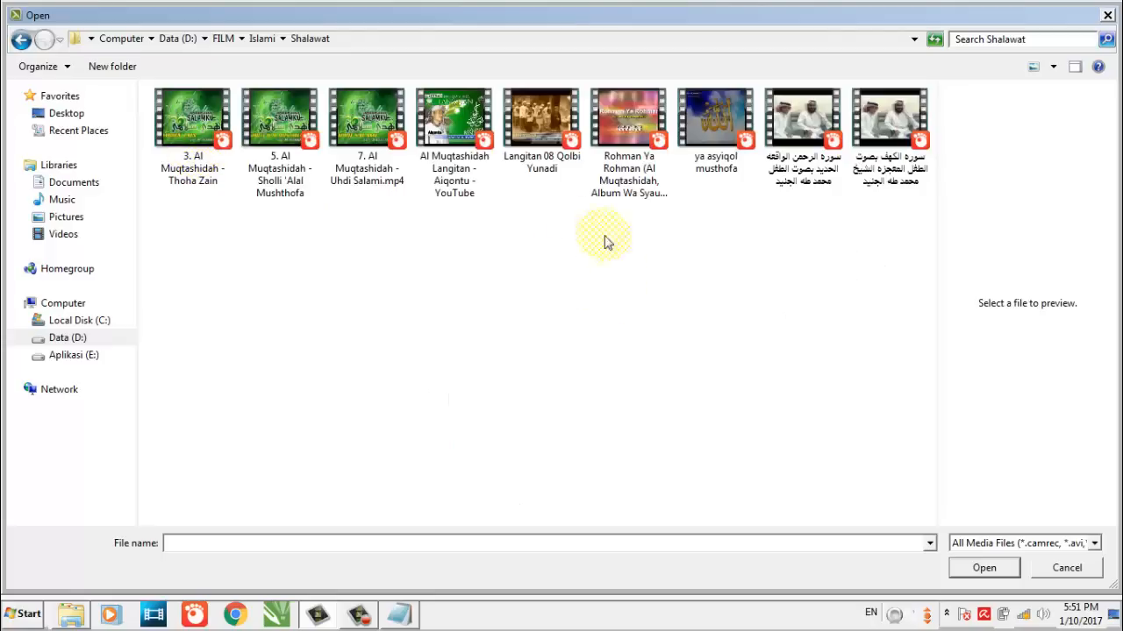
{"action": "left_click", "coordinate": [539, 170]}
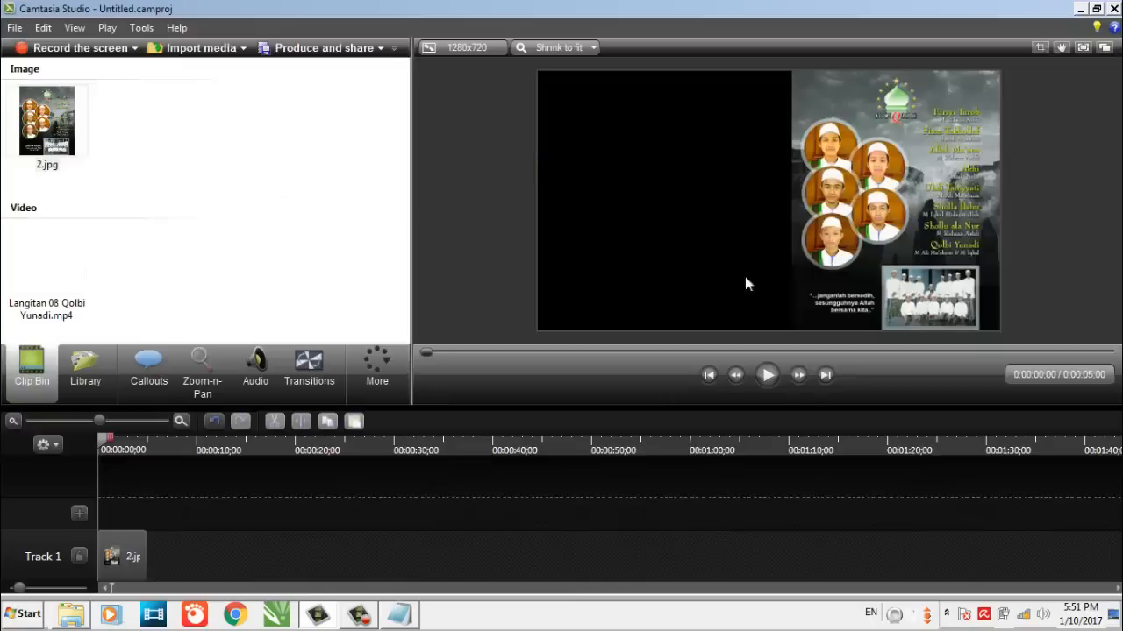
Add the video Langitan 08 Qolbi Yunadi.mp4 from the Clip Bin to the timeline at the playhead
{"action": "left_click", "coordinate": [38, 255]}
{"action": "right_click", "coordinate": [38, 256]}
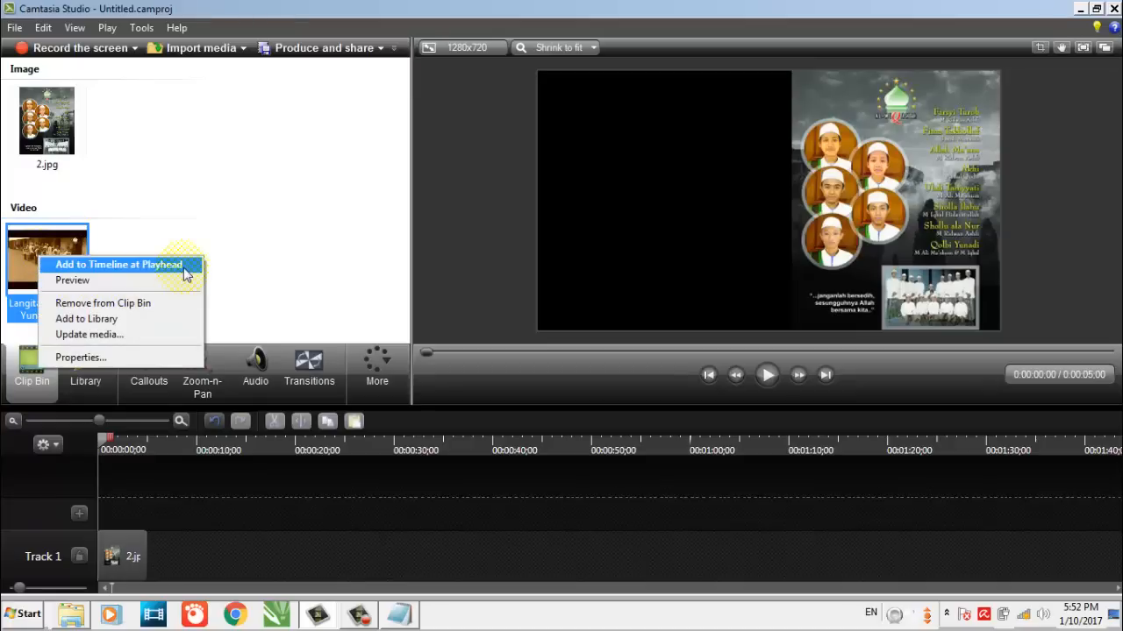
{"action": "left_click", "coordinate": [184, 264]}
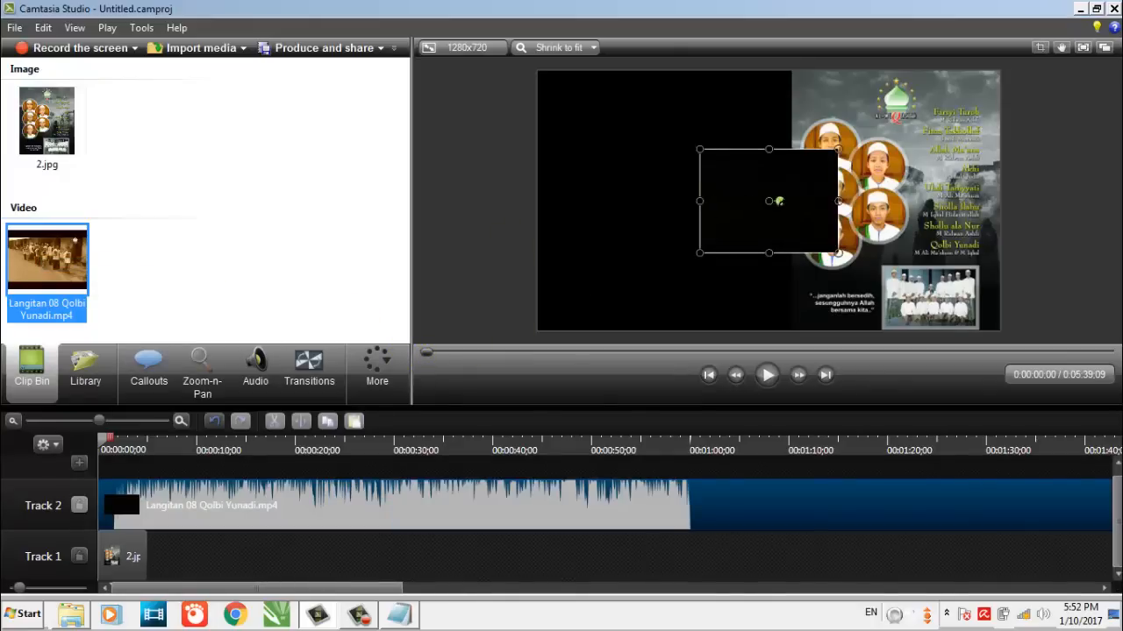
Move the video into the empty black area beside the poster, enlarge it to fill more of that area, and leave it selected
{"action": "left_click_drag", "start_coordinate": [789, 191], "coordinate": [683, 185]}
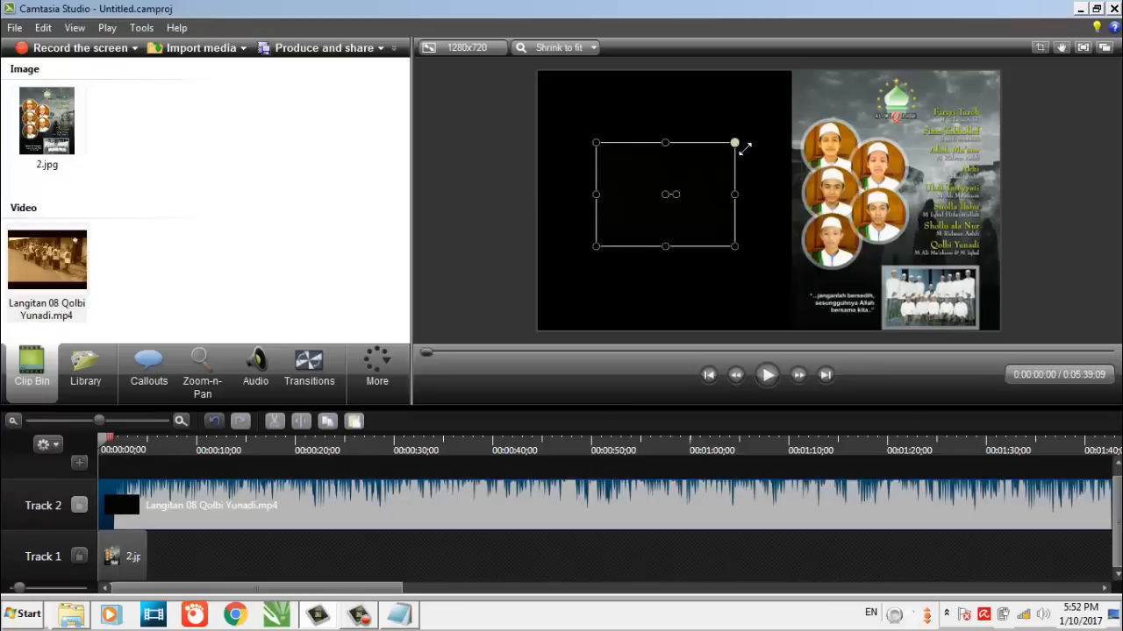
{"action": "left_click_drag", "start_coordinate": [737, 143], "coordinate": [755, 132]}
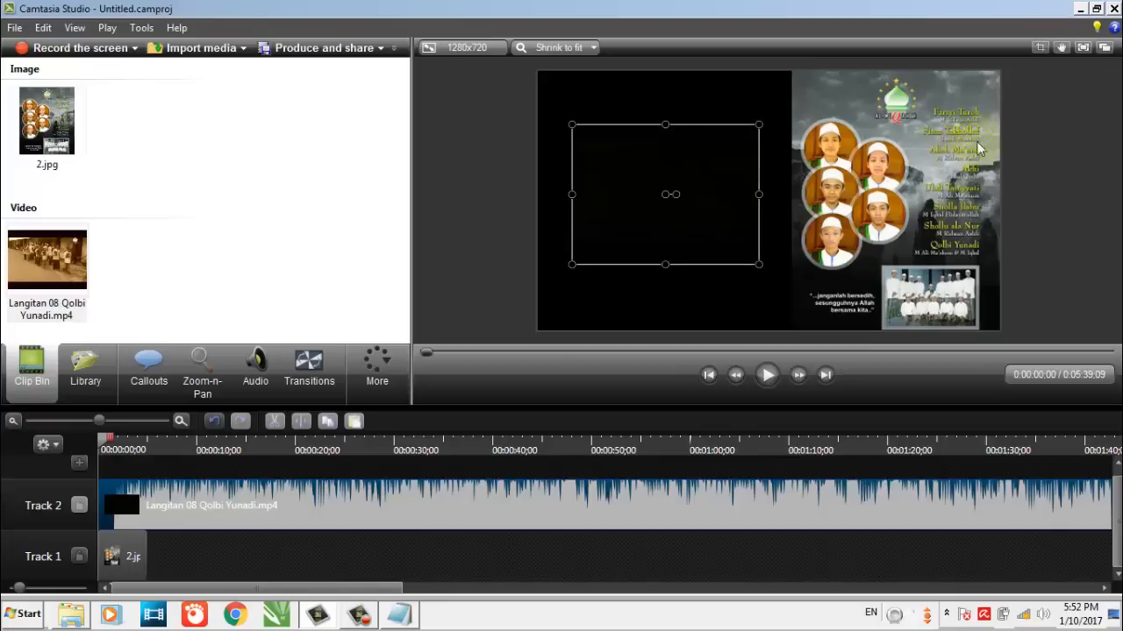
{"action": "left_click", "coordinate": [474, 159]}
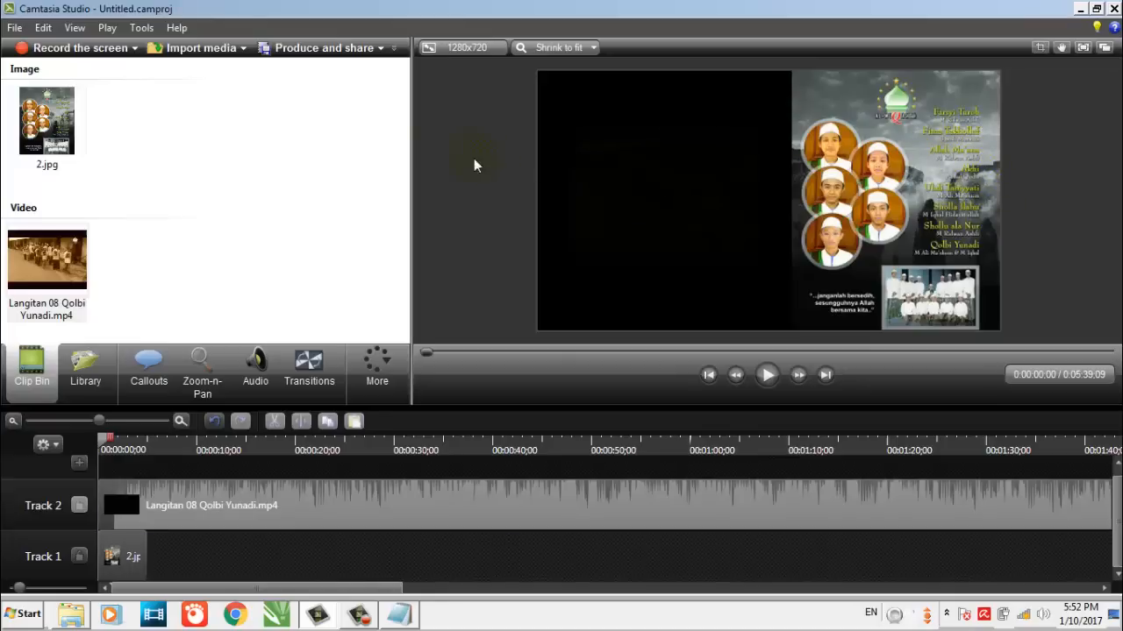
{"action": "left_click", "coordinate": [617, 176]}
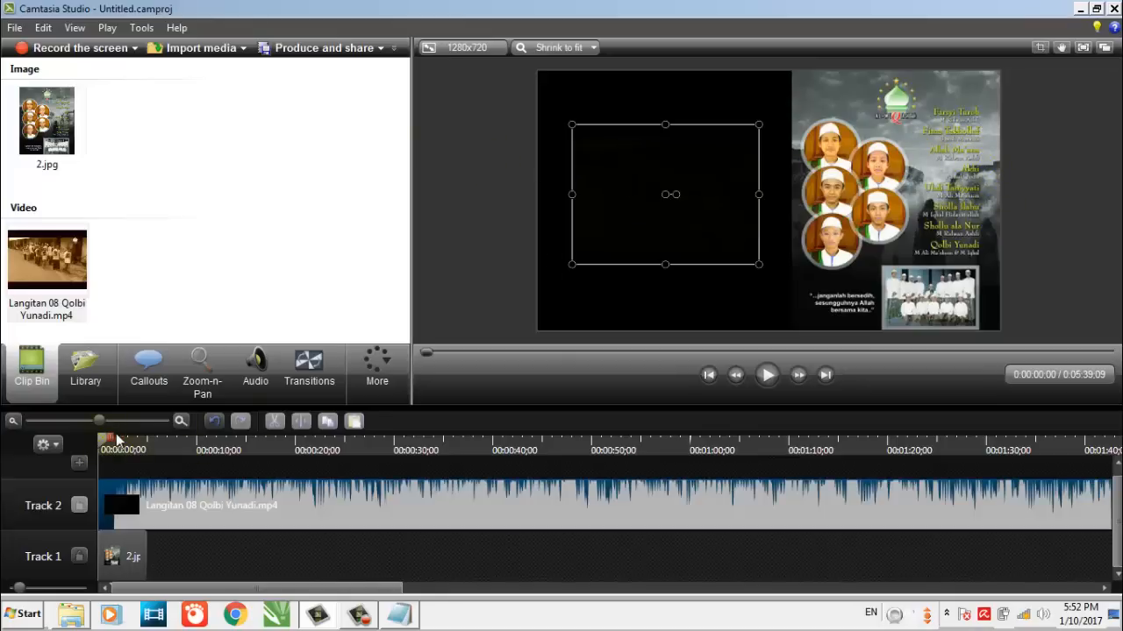
Move the playhead to 00:00:03;25 and copy the video clip on Track 2
{"action": "left_click_drag", "start_coordinate": [107, 438], "coordinate": [136, 441]}
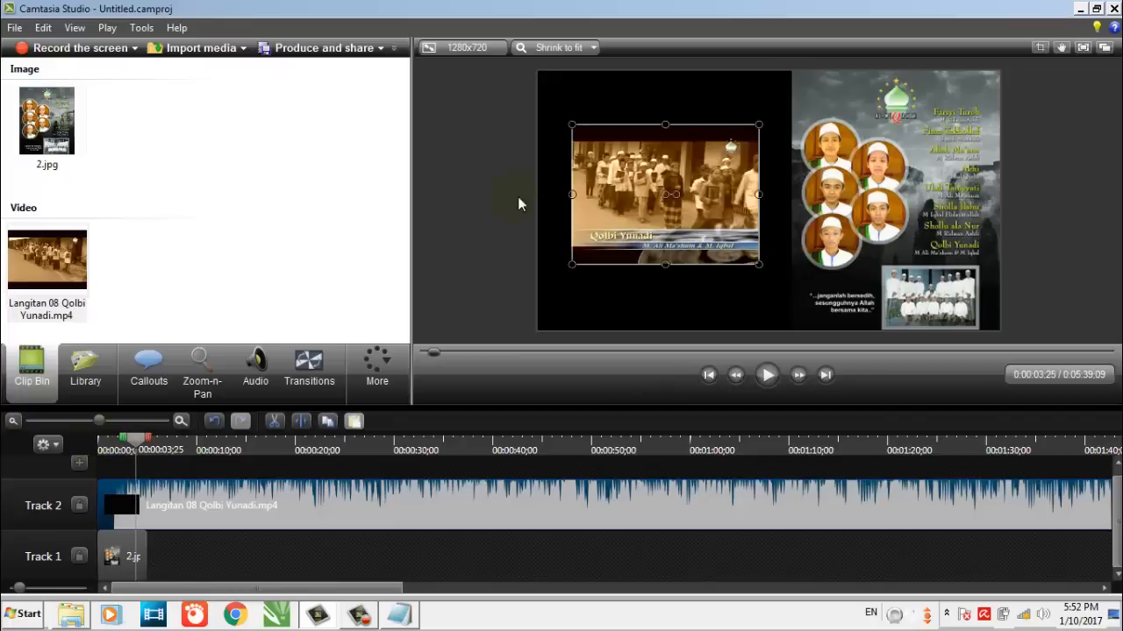
{"action": "left_click", "coordinate": [489, 204]}
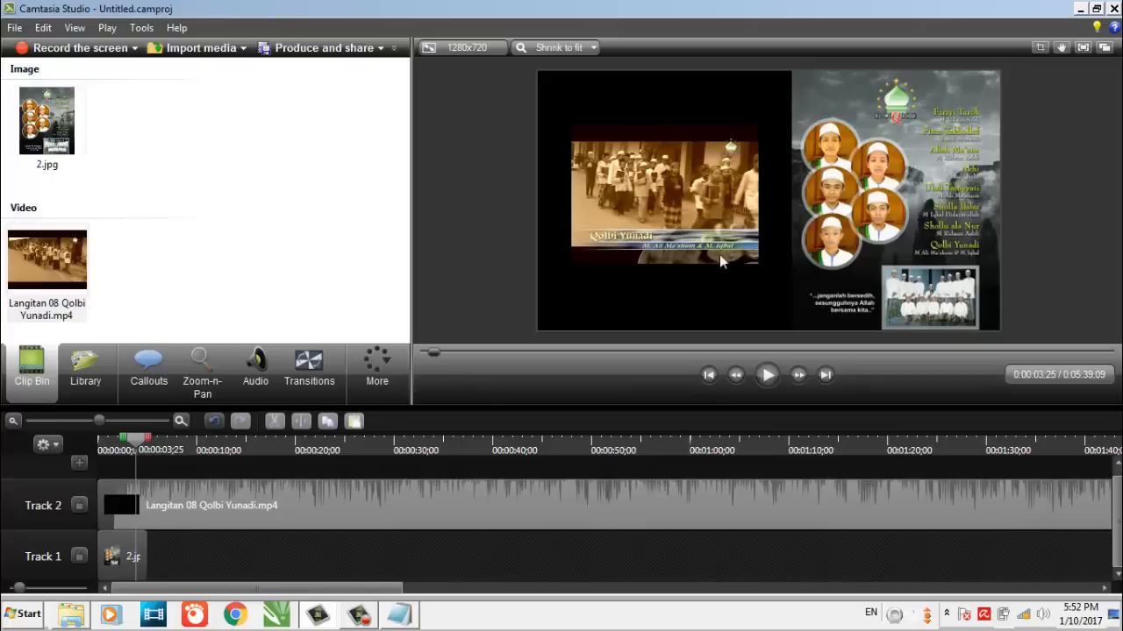
{"action": "left_click", "coordinate": [241, 515]}
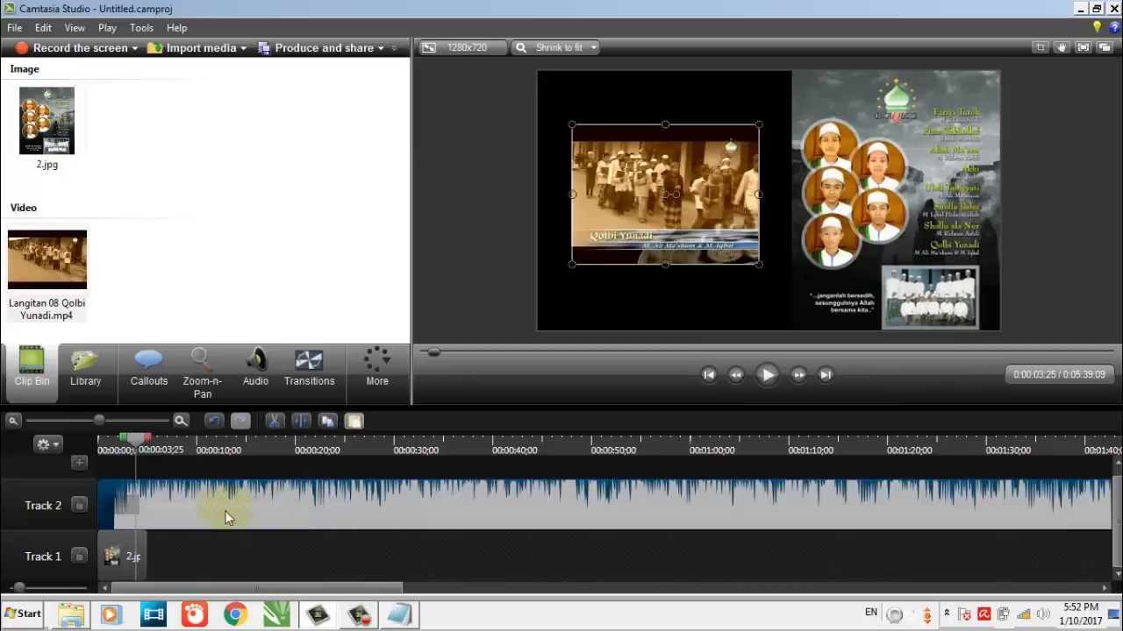
{"action": "left_click_drag", "start_coordinate": [187, 494], "coordinate": [273, 512]}
{"action": "right_click", "coordinate": [273, 505]}
{"action": "left_click", "coordinate": [305, 248]}
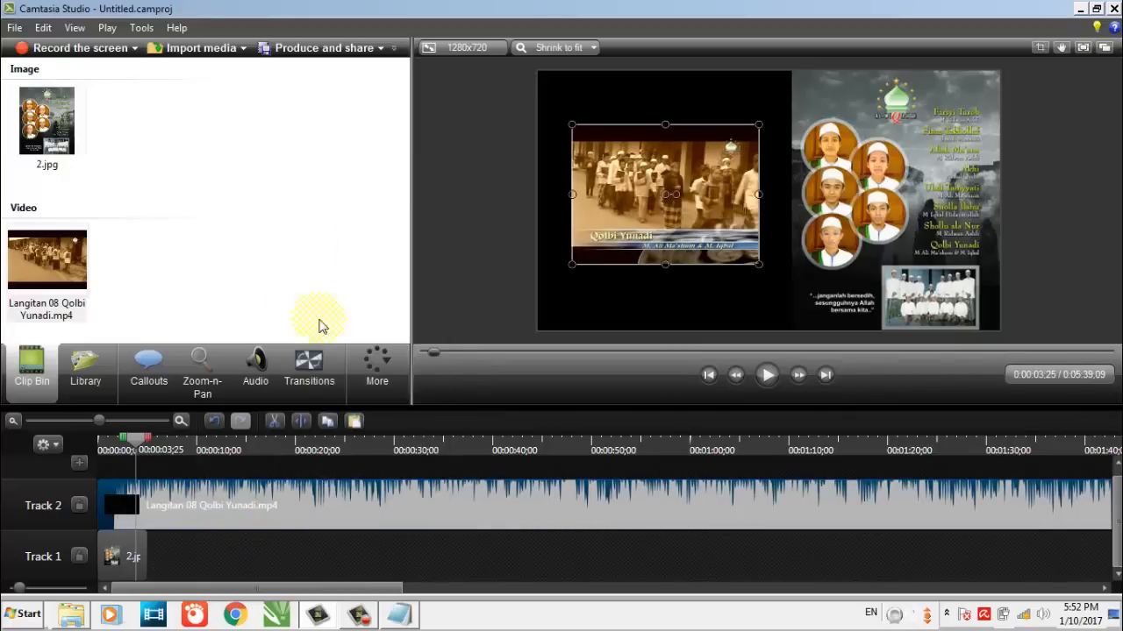
Paste the copied video onto a new track above the original and align its start with the beginning of the timeline
{"action": "left_click", "coordinate": [268, 564]}
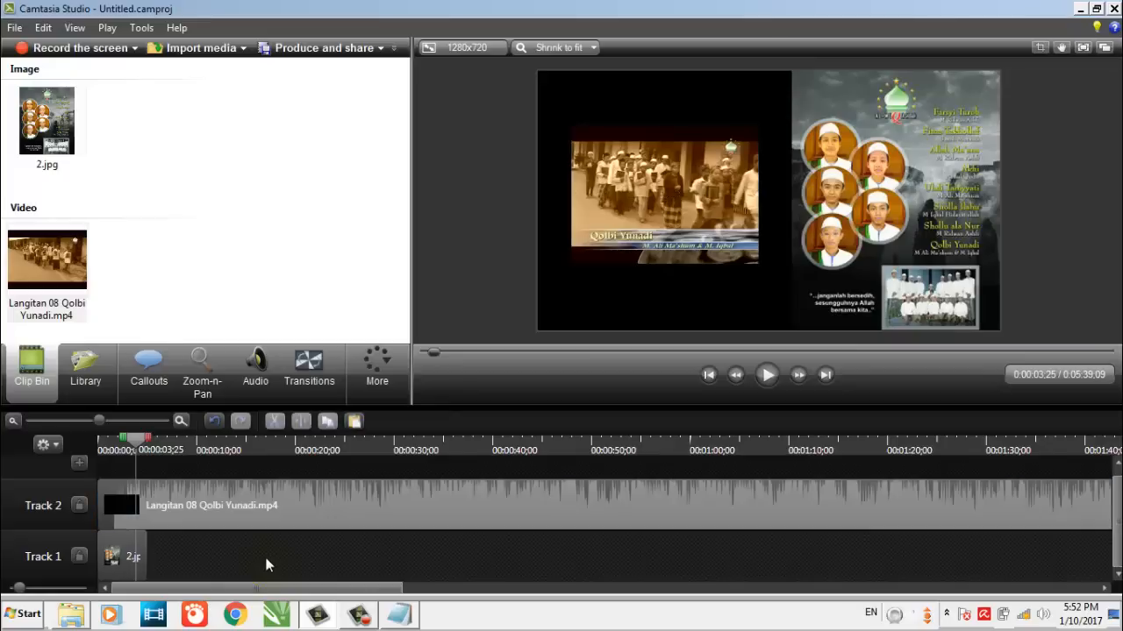
{"action": "left_click", "coordinate": [354, 423]}
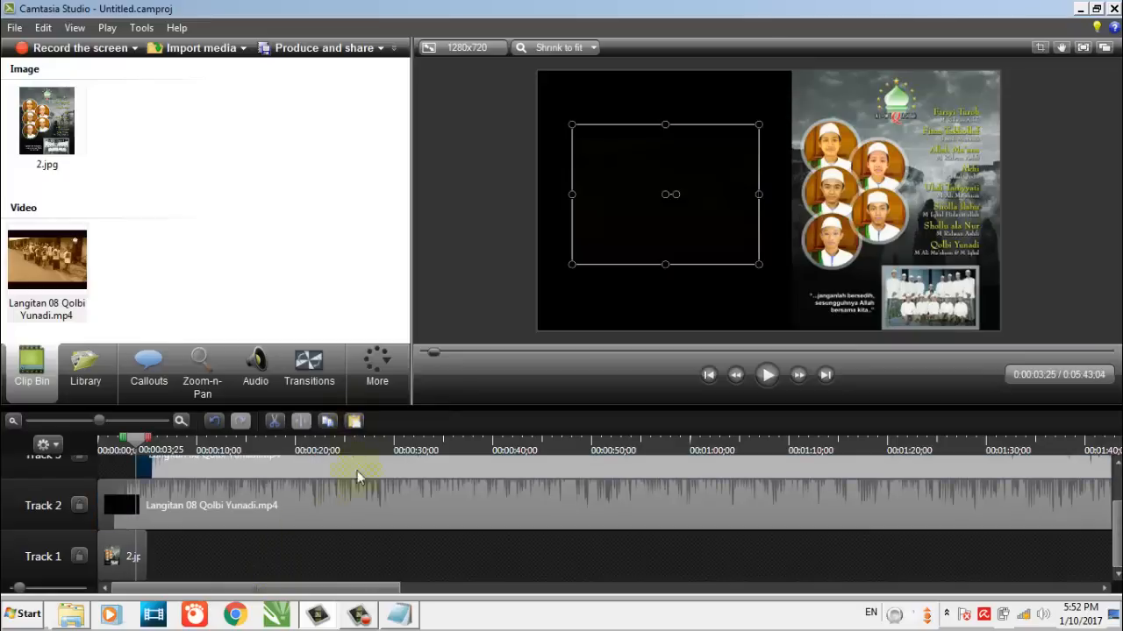
{"action": "left_click", "coordinate": [315, 554]}
{"action": "left_click_drag", "start_coordinate": [251, 469], "coordinate": [168, 465]}
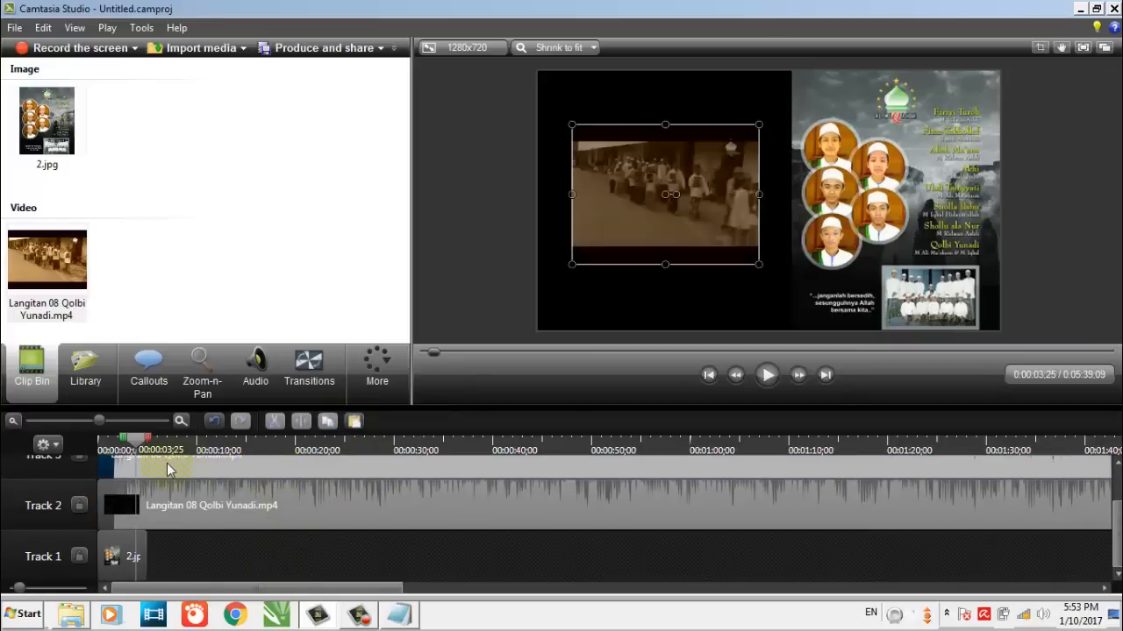
{"action": "left_click", "coordinate": [294, 565]}
Enlarge the Track 2 video until it fills the canvas height behind the smaller copy, and deselect it
{"action": "left_click", "coordinate": [295, 513]}
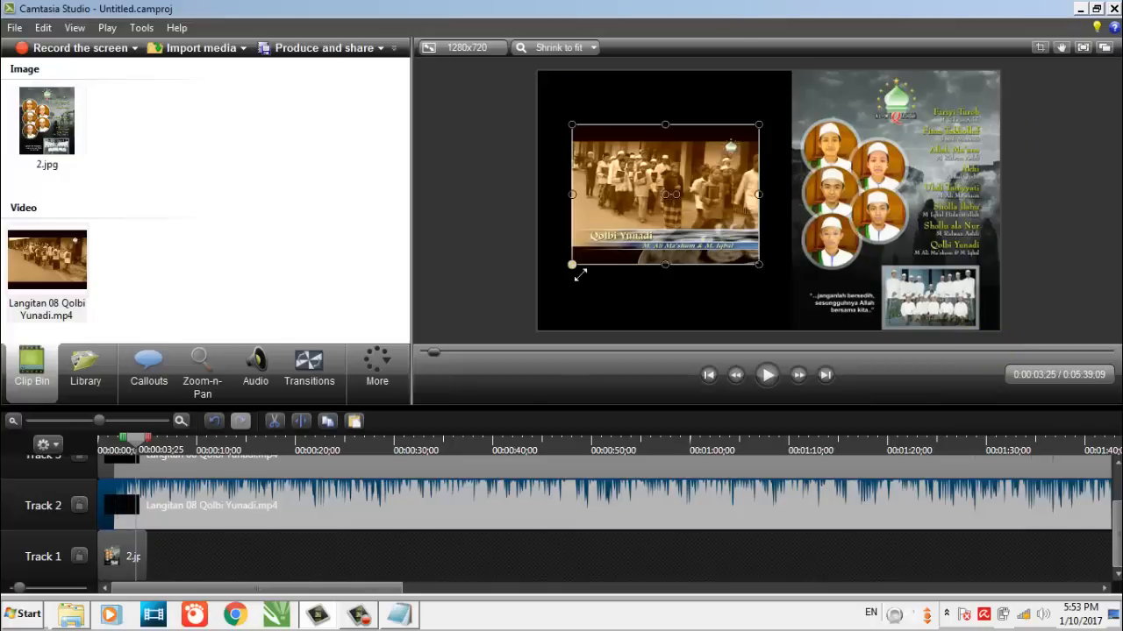
{"action": "left_click_drag", "start_coordinate": [580, 276], "coordinate": [568, 295]}
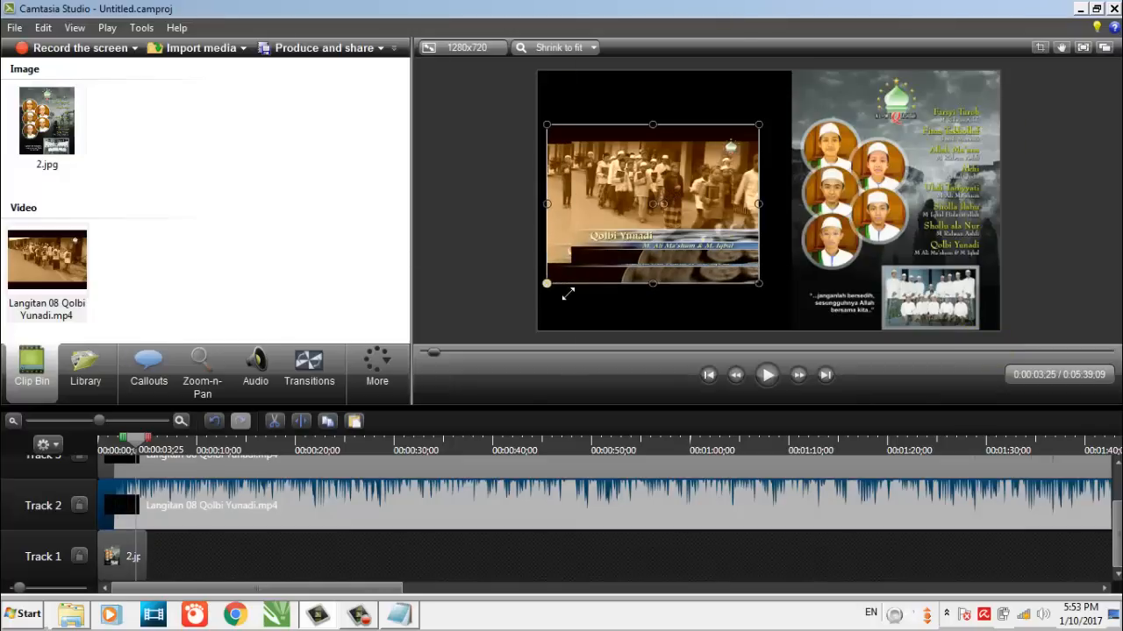
{"action": "left_click_drag", "start_coordinate": [568, 295], "coordinate": [556, 311]}
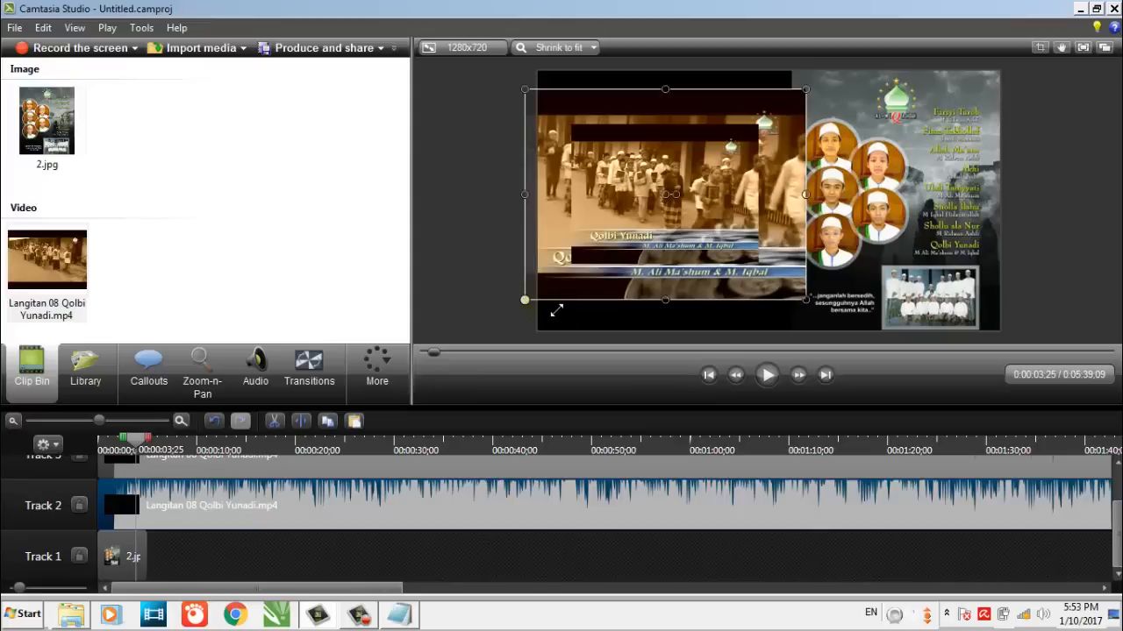
{"action": "left_click_drag", "start_coordinate": [556, 310], "coordinate": [500, 340]}
{"action": "left_click", "coordinate": [435, 269]}
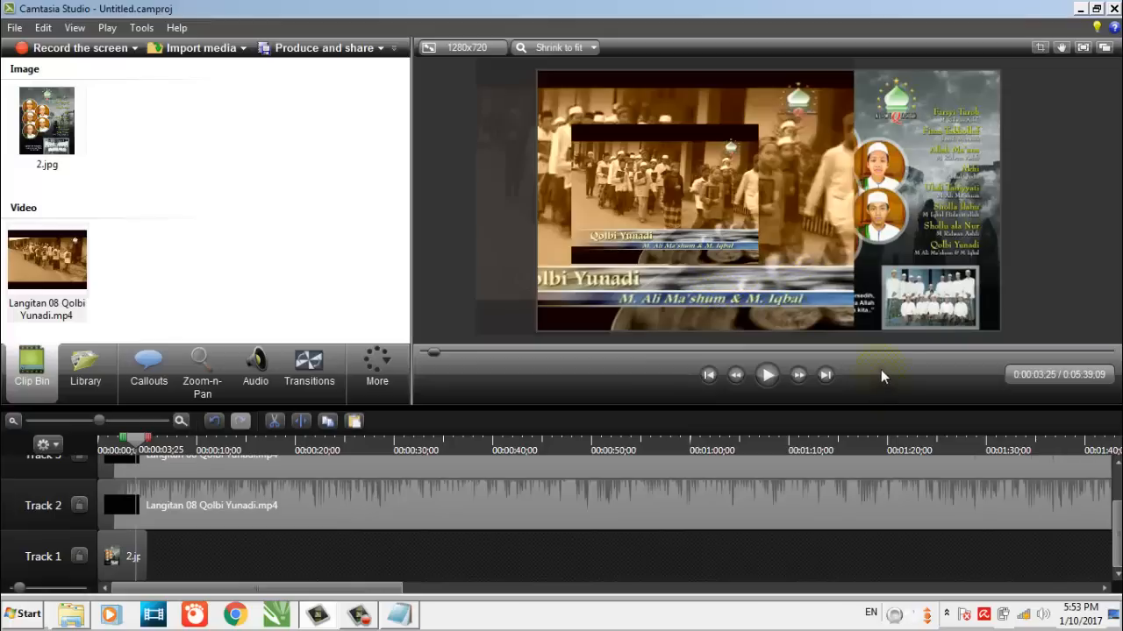
{"action": "left_click", "coordinate": [764, 302]}
{"action": "left_click", "coordinate": [434, 232]}
Add a Blur callout and stretch it over the whole enlarged video up to the poster's visible edge
{"action": "left_click", "coordinate": [151, 387]}
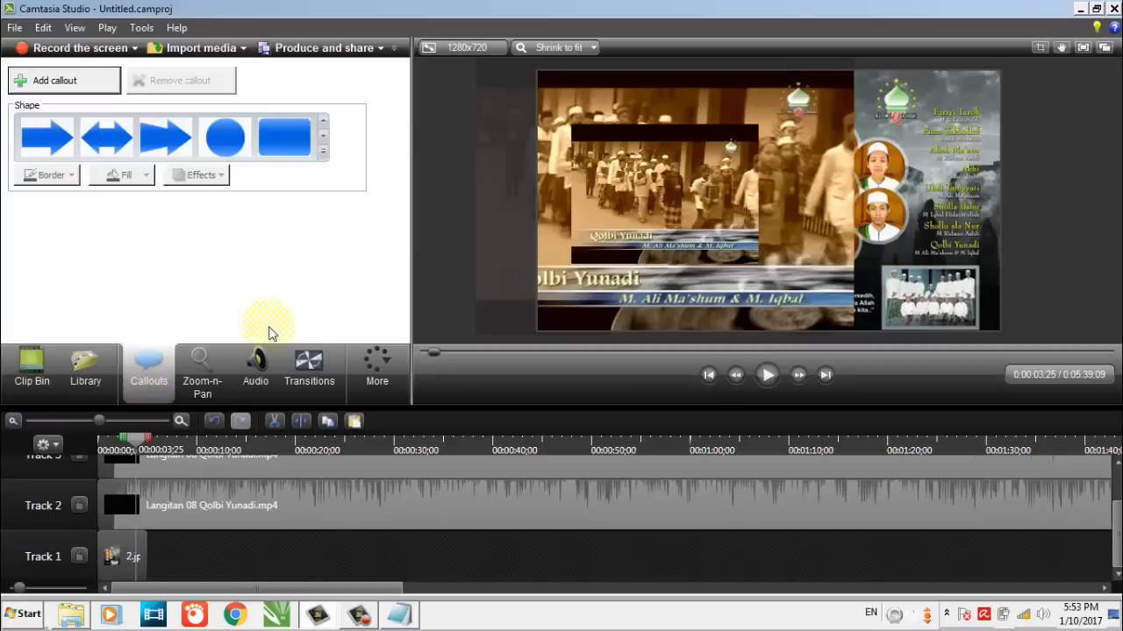
{"action": "left_click", "coordinate": [324, 152]}
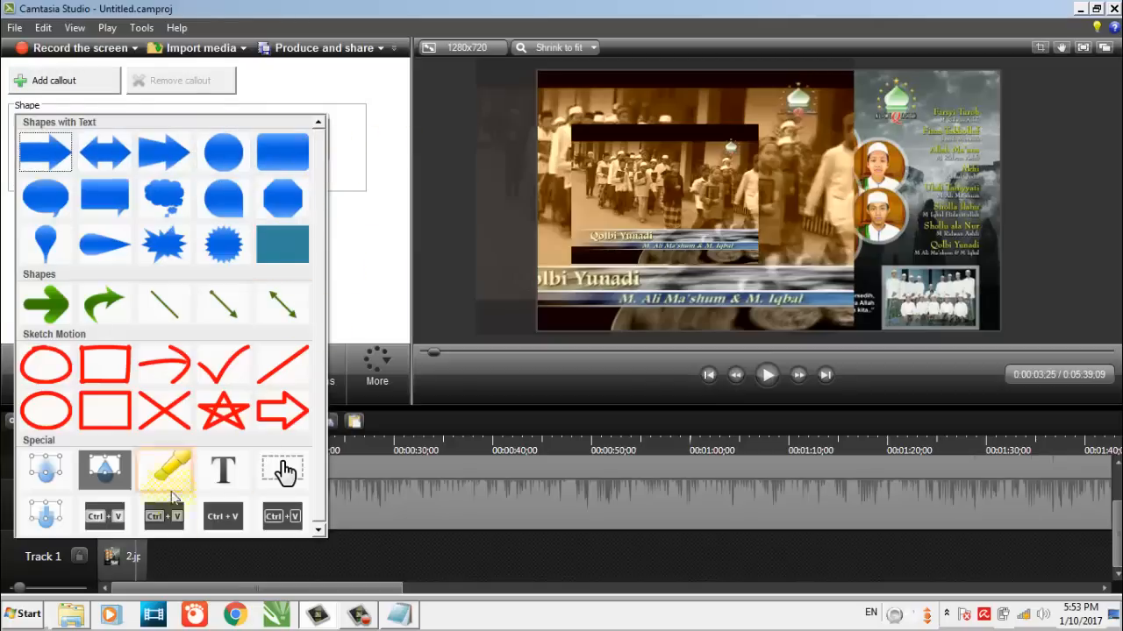
{"action": "left_click", "coordinate": [46, 474]}
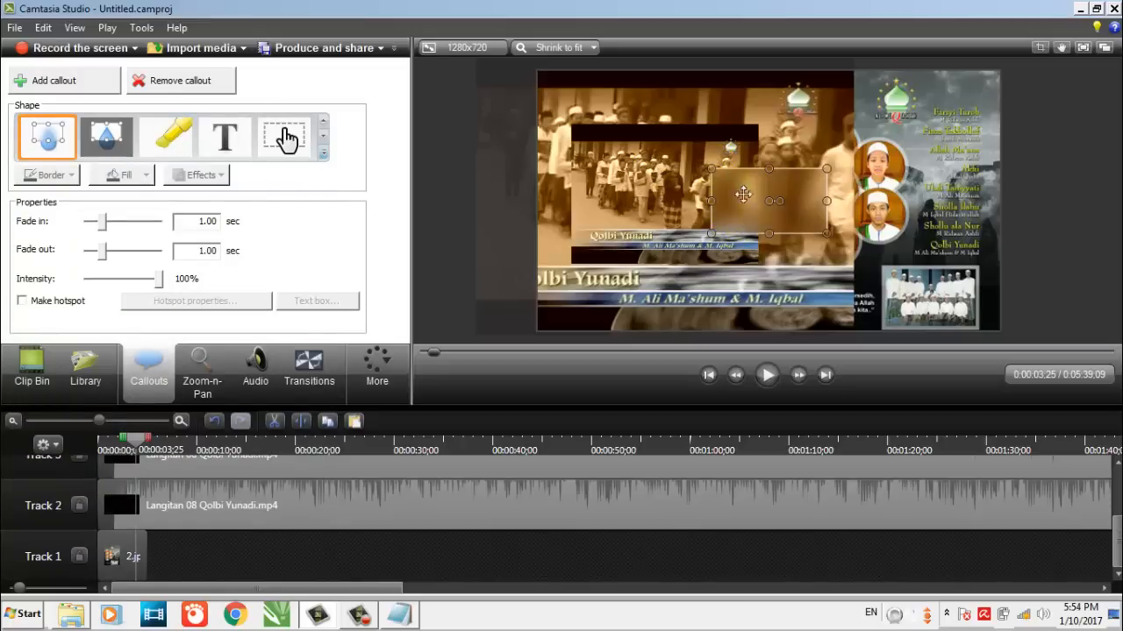
{"action": "left_click_drag", "start_coordinate": [727, 194], "coordinate": [596, 88]}
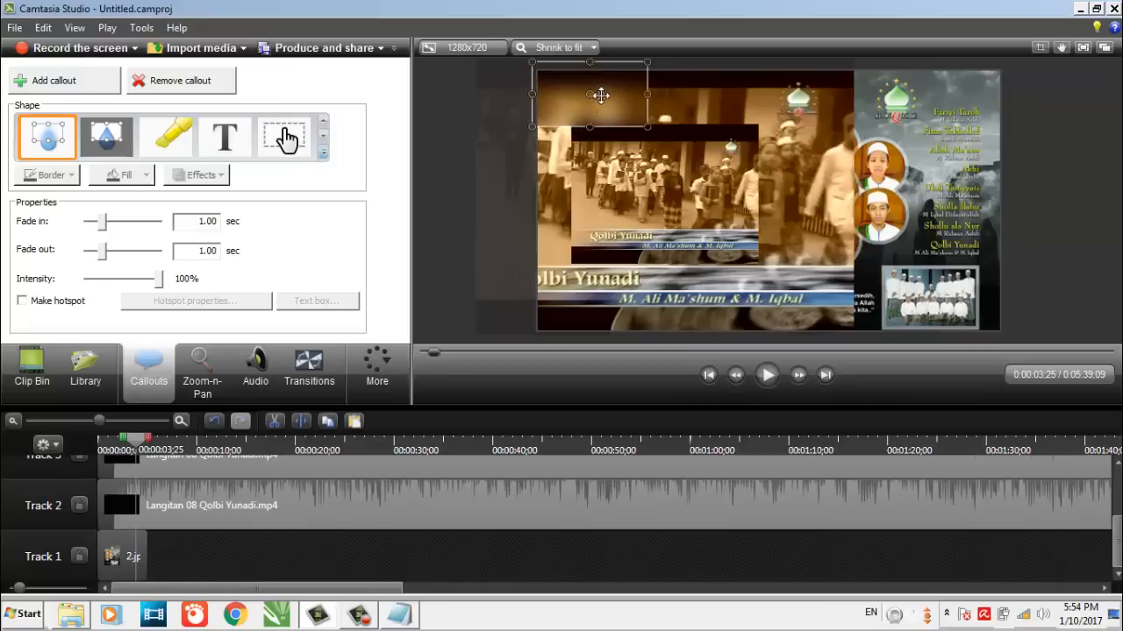
{"action": "left_click_drag", "start_coordinate": [850, 289], "coordinate": [858, 342]}
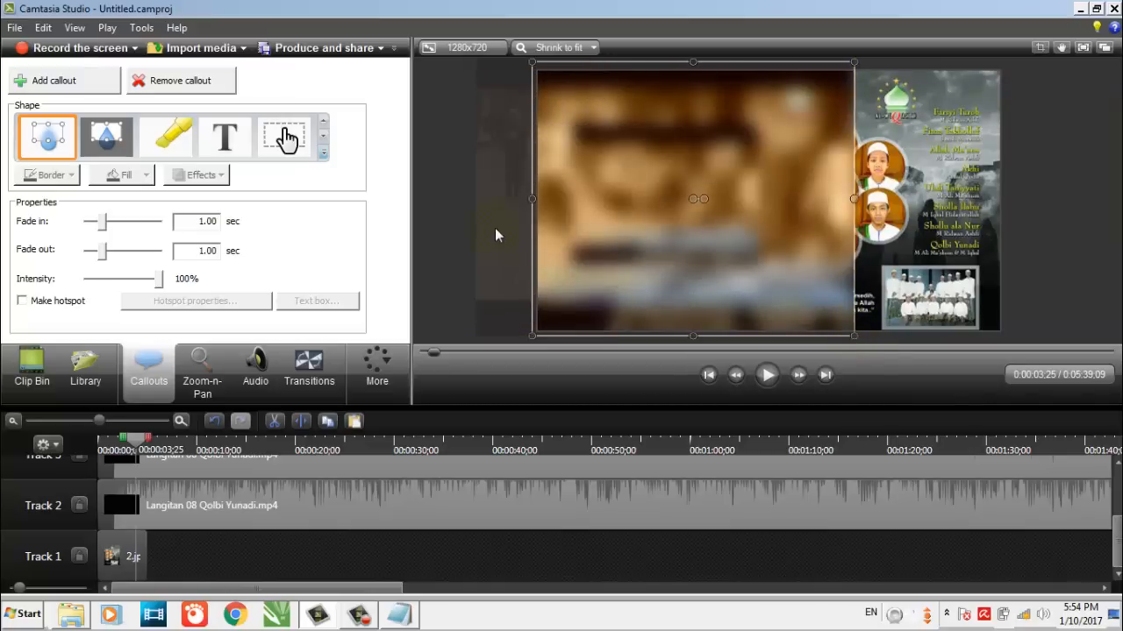
{"action": "left_click", "coordinate": [455, 210]}
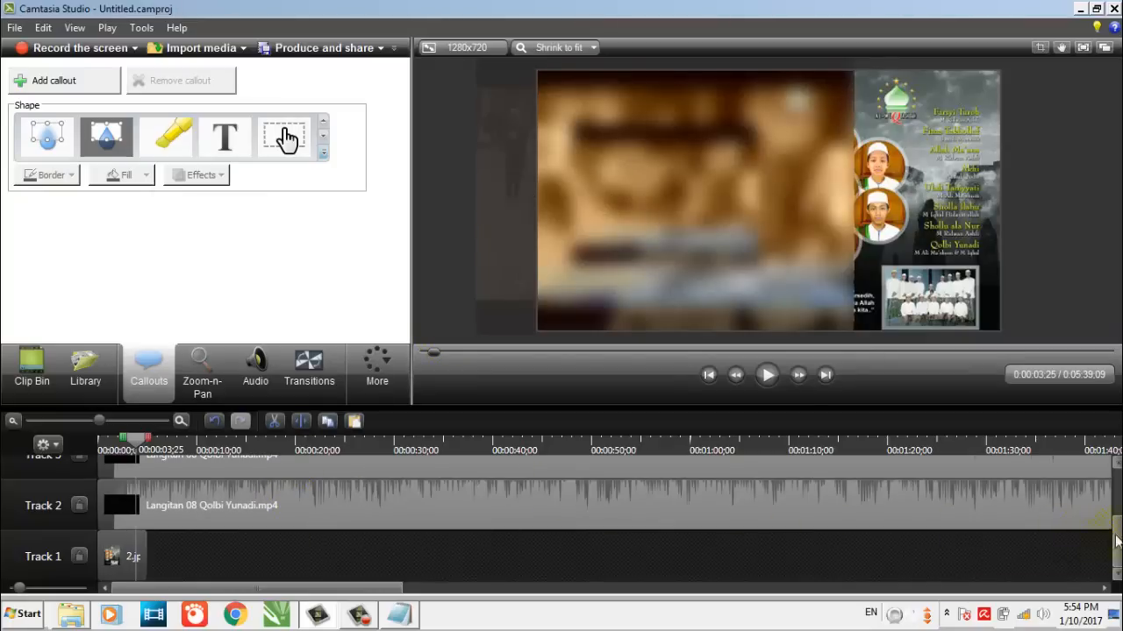
Move the upper video copy to Track 4 and place the blur callout on Track 3 at the start of the timeline
{"action": "scroll", "coordinate": [1116, 541], "scroll_direction": "up", "scroll_amount": 2}
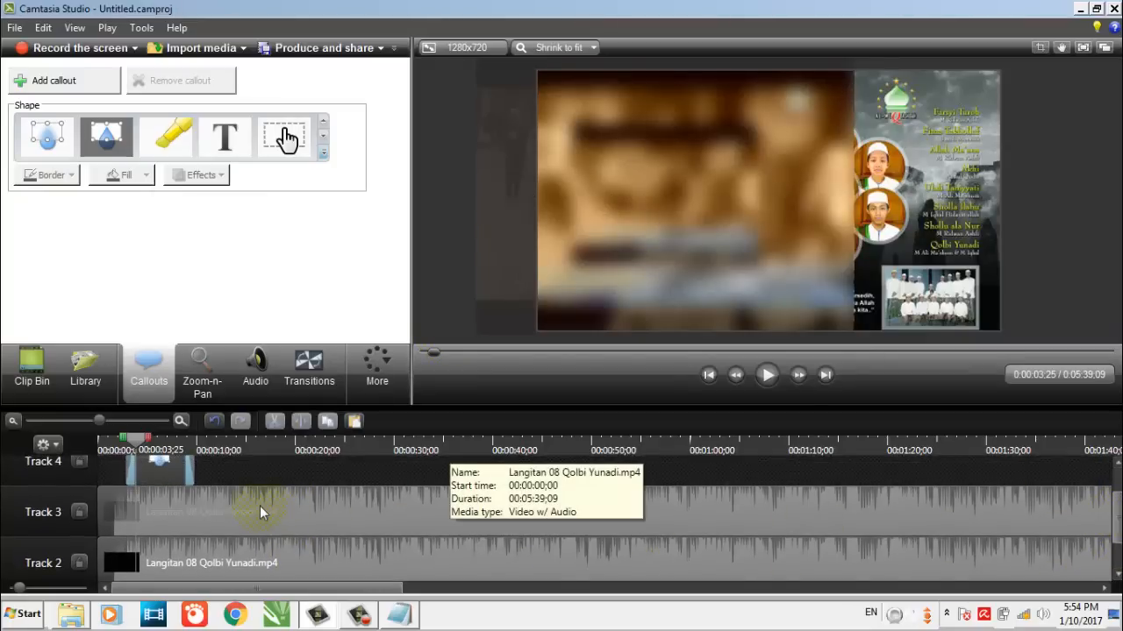
{"action": "left_click_drag", "start_coordinate": [259, 506], "coordinate": [399, 461]}
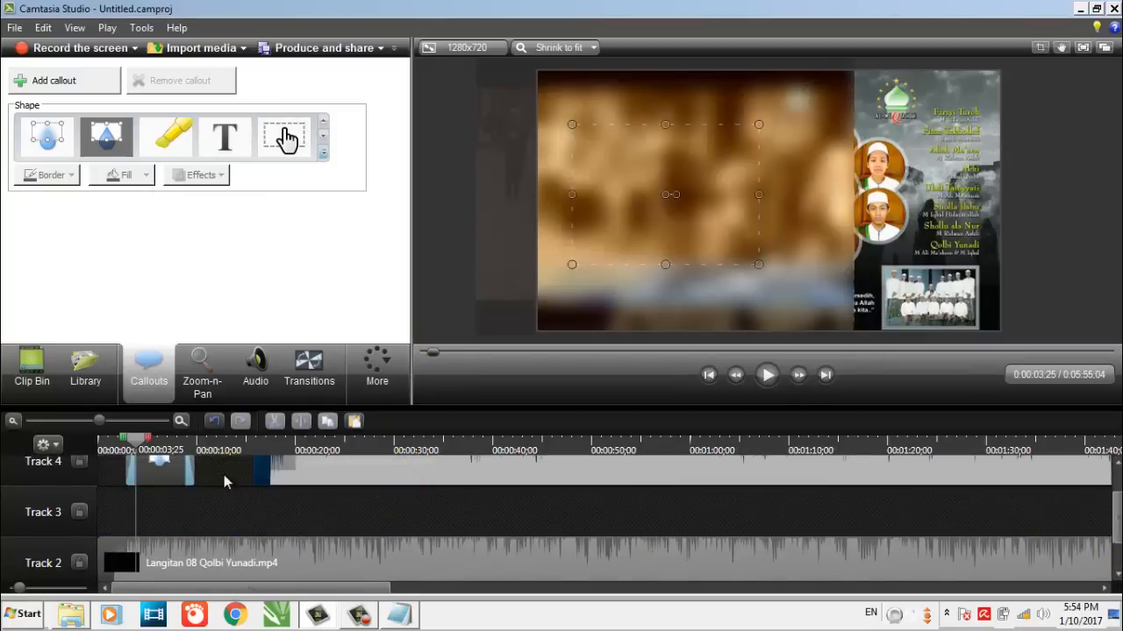
{"action": "left_click_drag", "start_coordinate": [224, 475], "coordinate": [215, 475]}
{"action": "left_click", "coordinate": [145, 473]}
{"action": "left_click_drag", "start_coordinate": [144, 474], "coordinate": [108, 531]}
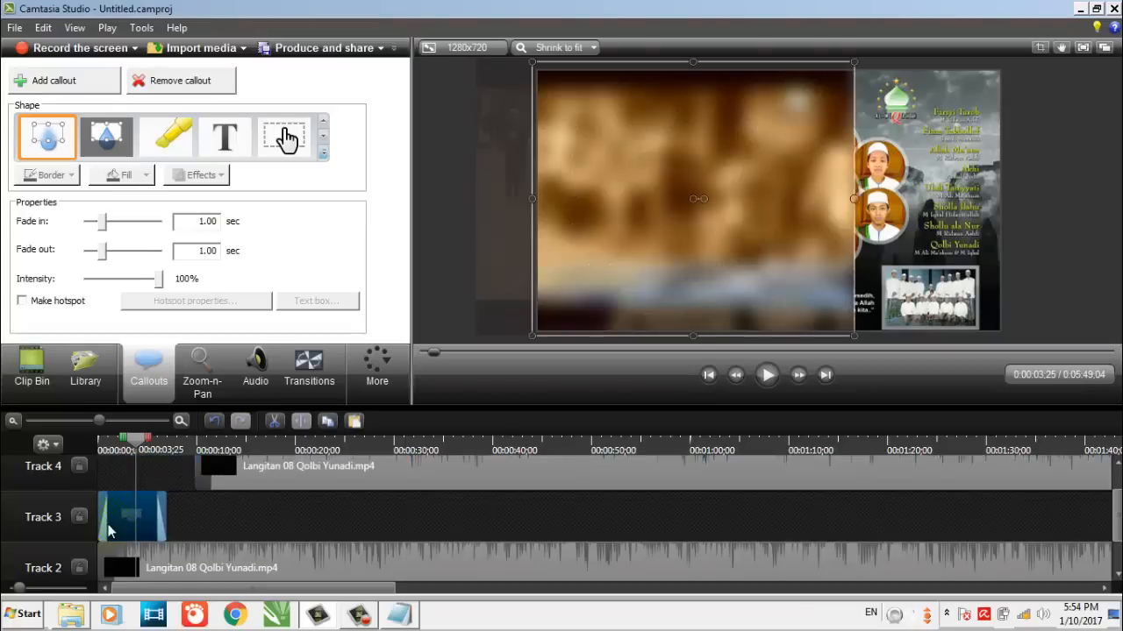
Extend the blur callout to the end of the Track 2 video and shift the Track 4 video back to the timeline start
{"action": "left_click_drag", "start_coordinate": [174, 516], "coordinate": [1045, 517]}
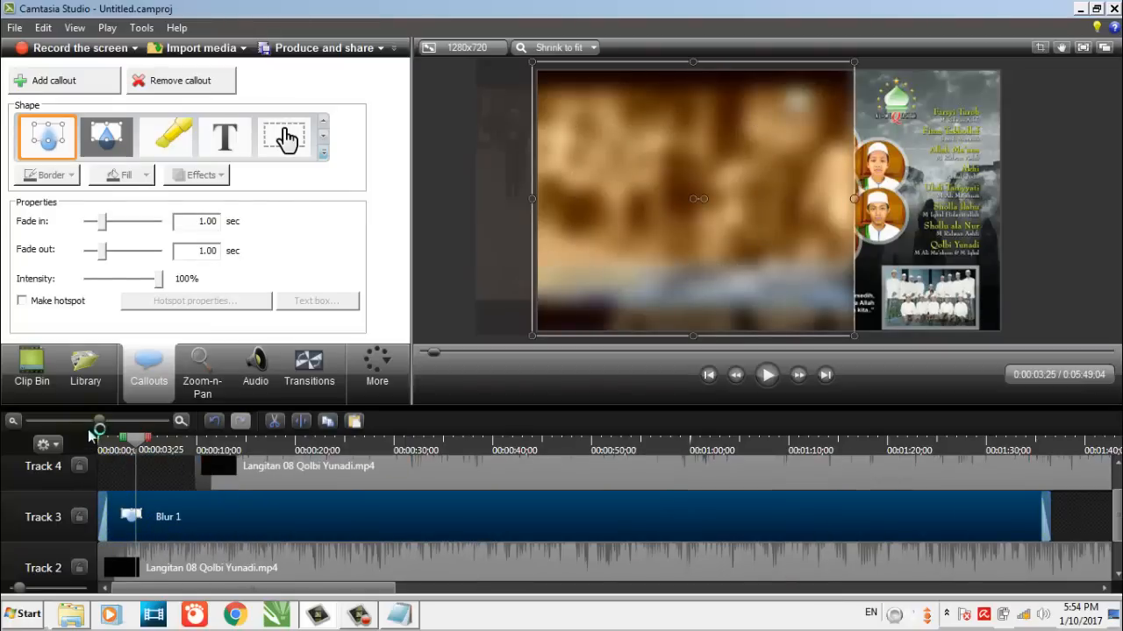
{"action": "left_click_drag", "start_coordinate": [100, 421], "coordinate": [39, 425]}
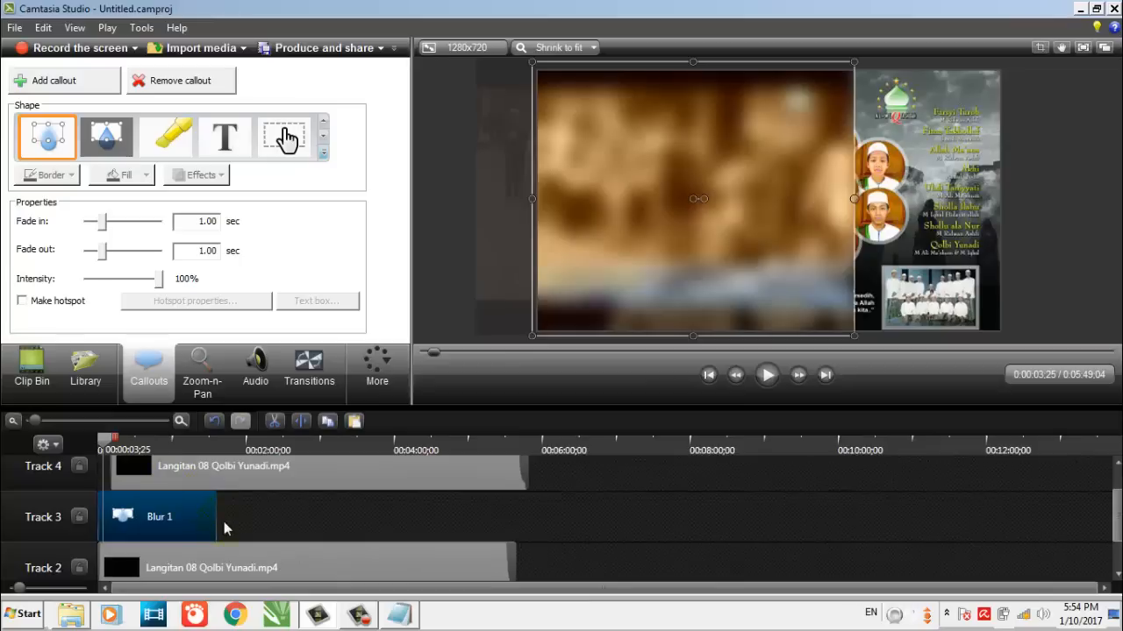
{"action": "left_click_drag", "start_coordinate": [217, 516], "coordinate": [531, 524]}
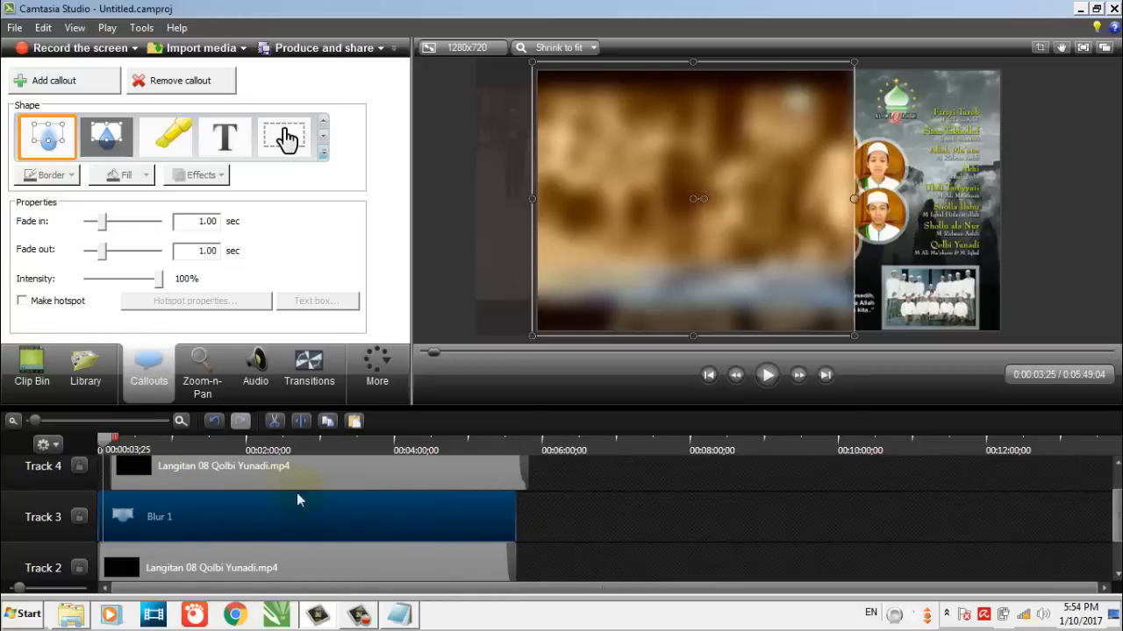
{"action": "mouse_move", "coordinate": [324, 476]}
{"action": "left_mouse_down"}
{"action": "mouse_move", "coordinate": [279, 472]}
{"action": "mouse_move", "coordinate": [269, 458]}
{"action": "left_mouse_up"}
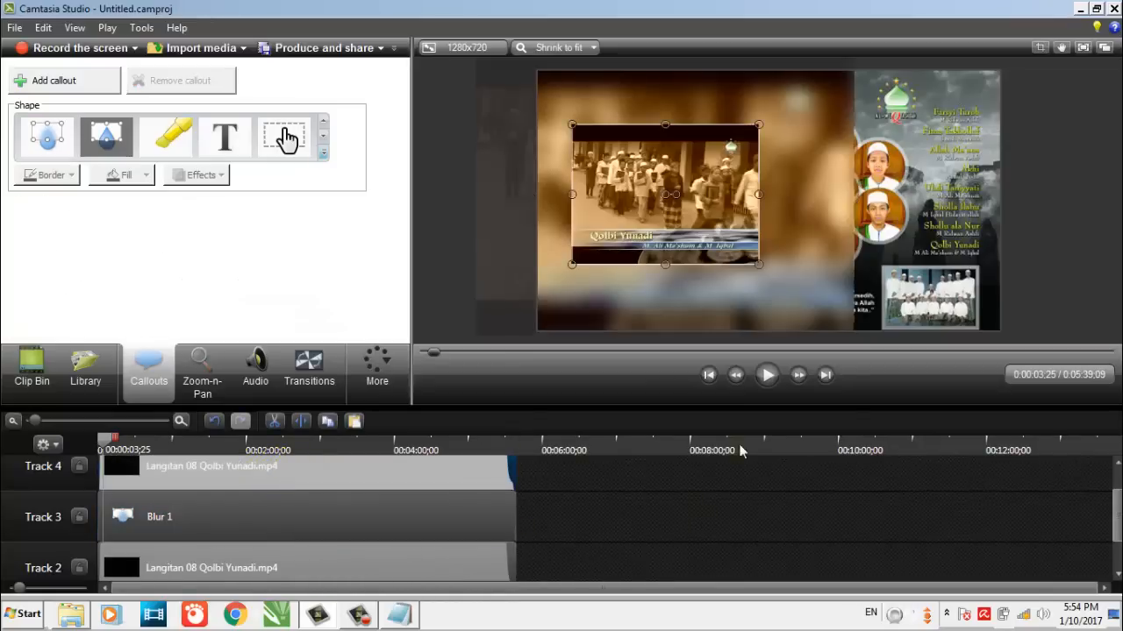
{"action": "left_click", "coordinate": [716, 532]}
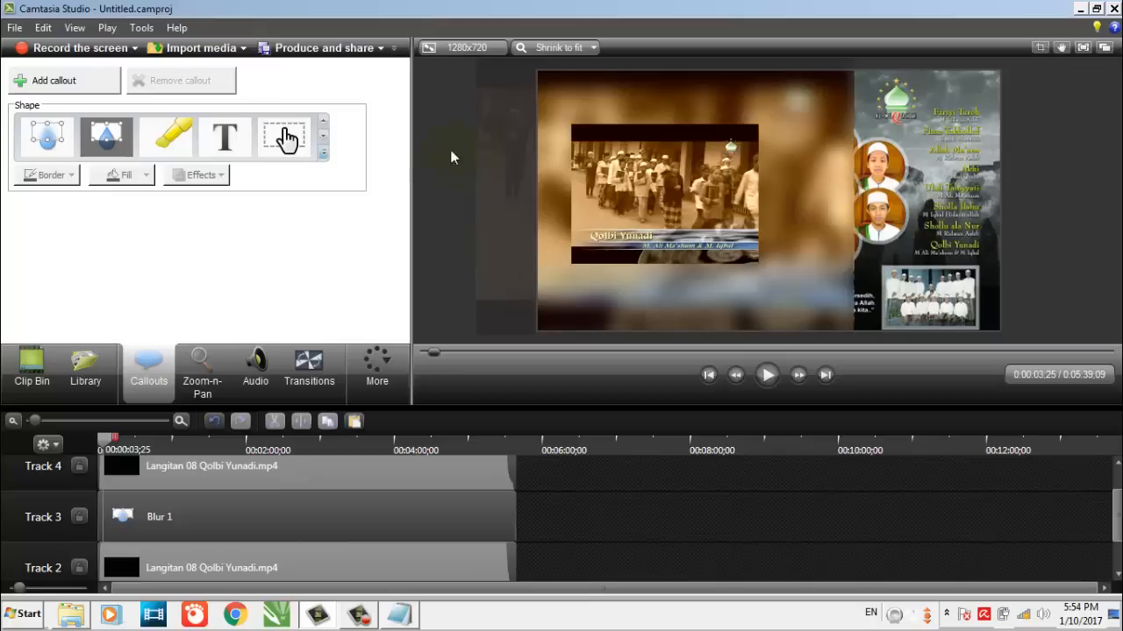
Add a Simple Rectangle callout and size it slightly larger than the small video so that it covers it
{"action": "left_click", "coordinate": [323, 157]}
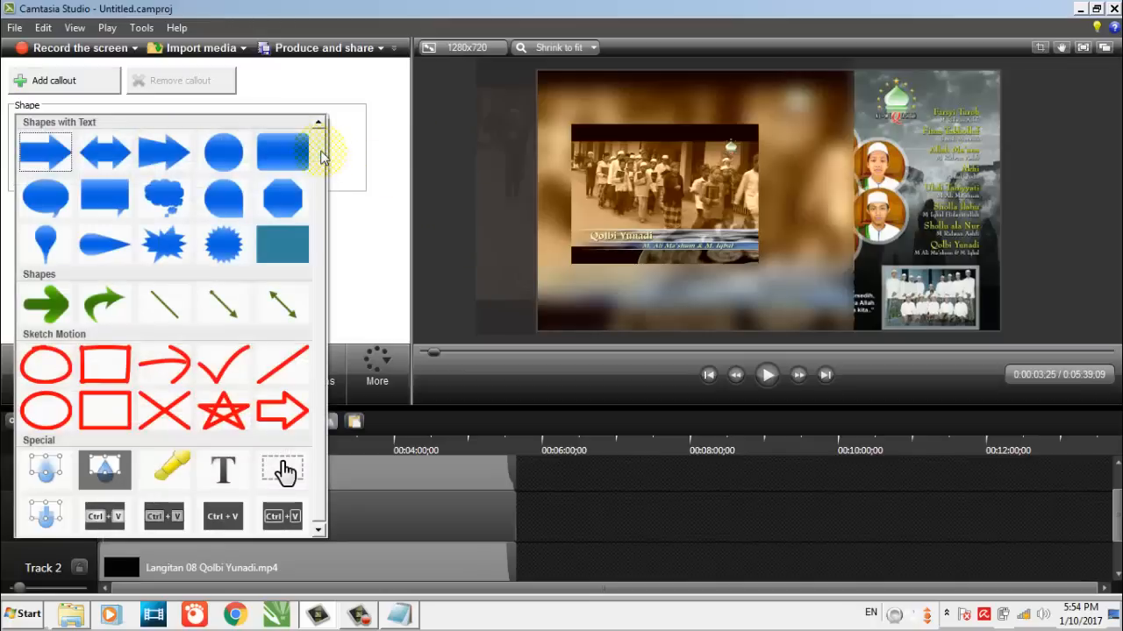
{"action": "left_click", "coordinate": [290, 247]}
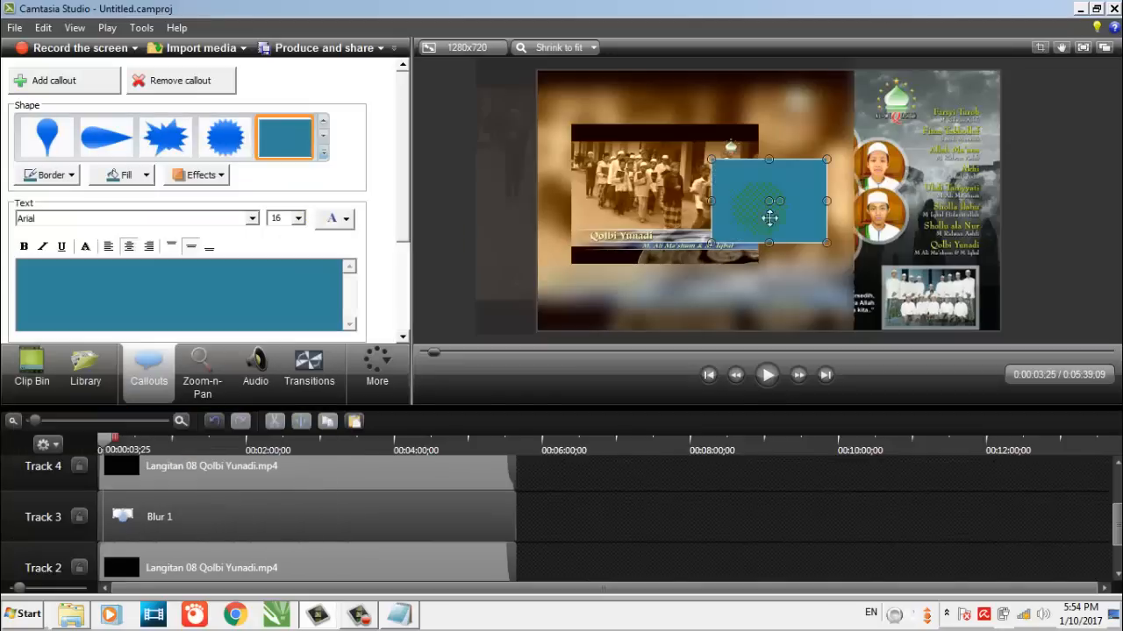
{"action": "left_click_drag", "start_coordinate": [764, 216], "coordinate": [636, 161]}
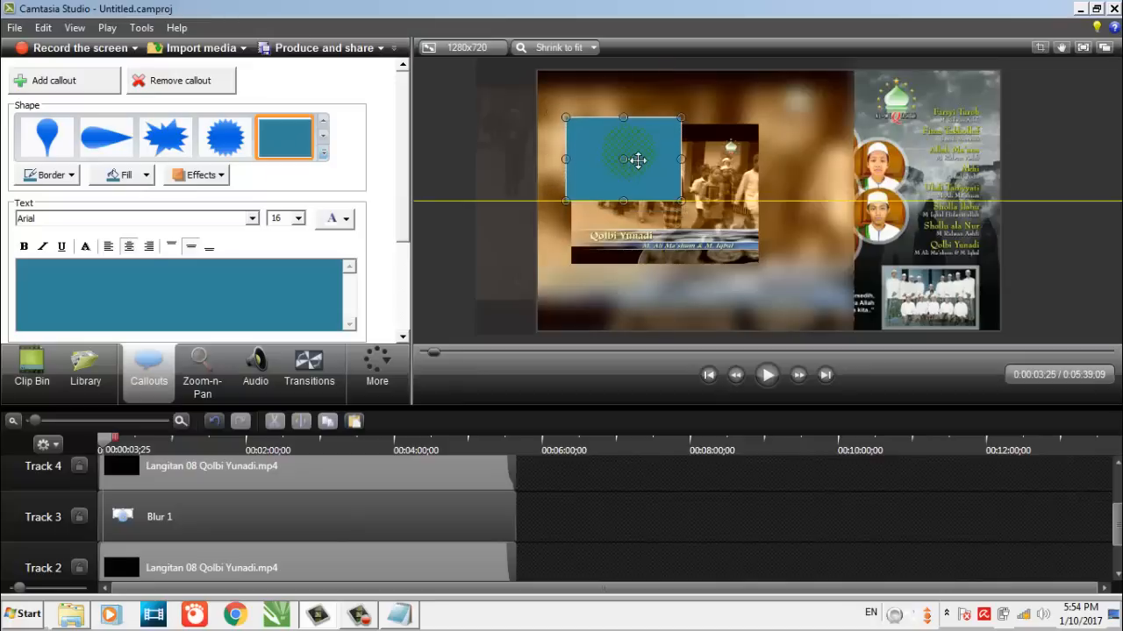
{"action": "left_click_drag", "start_coordinate": [681, 200], "coordinate": [769, 271]}
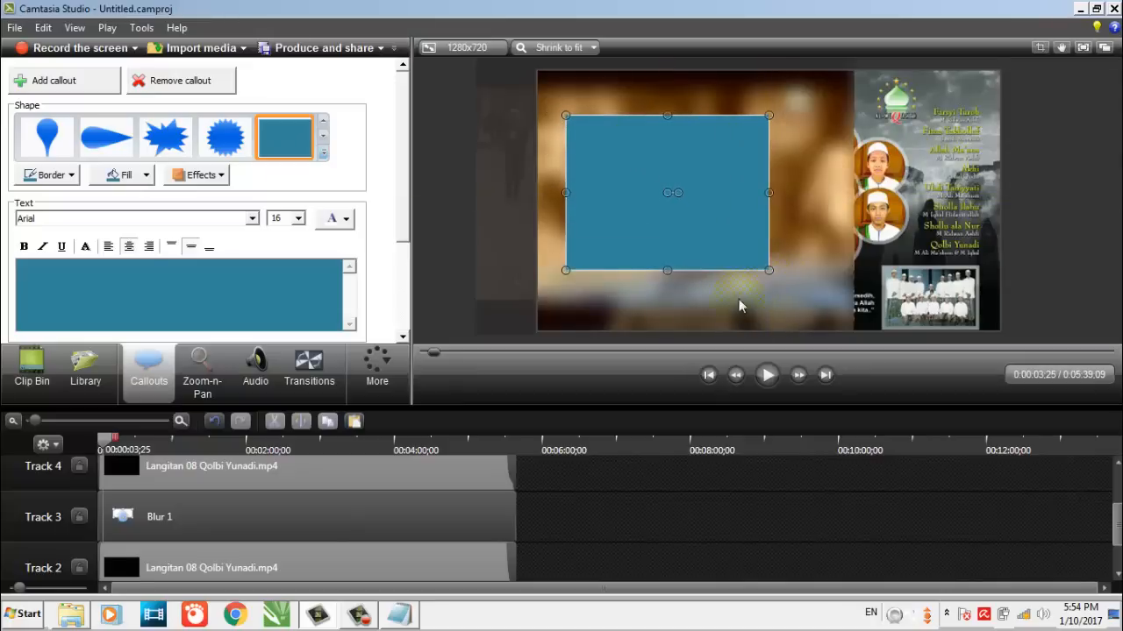
Lengthen the rectangle on Track 5 to the end of the video and pull its start toward the beginning of the timeline
{"action": "left_click", "coordinate": [604, 495]}
{"action": "left_click", "coordinate": [355, 489]}
{"action": "scroll", "coordinate": [483, 507], "scroll_direction": "up", "scroll_amount": 2}
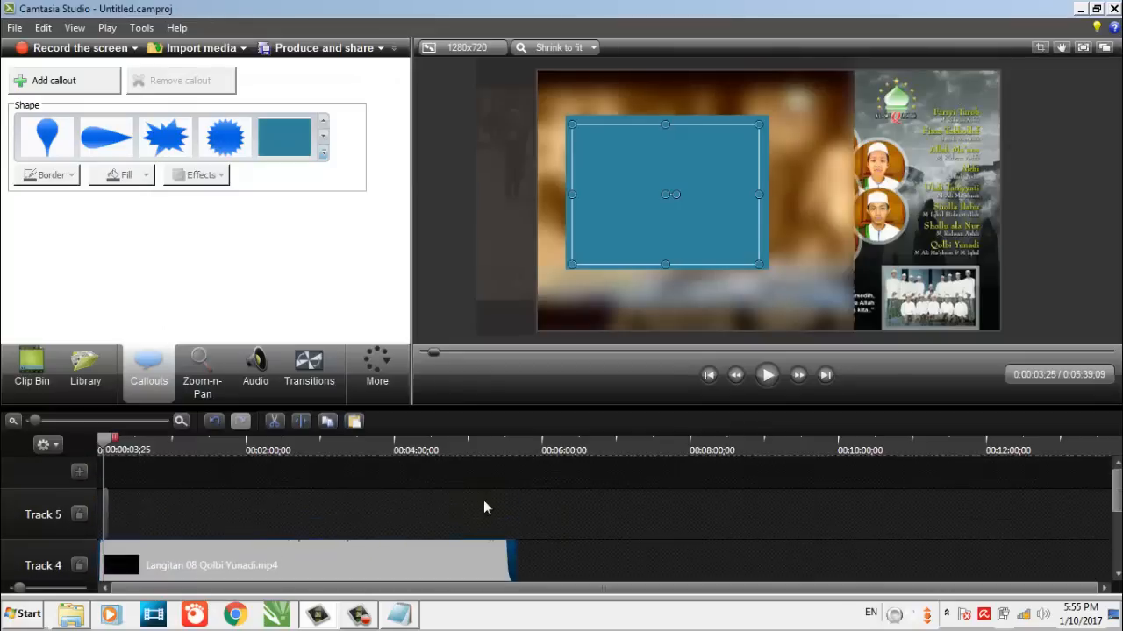
{"action": "left_click_drag", "start_coordinate": [117, 505], "coordinate": [543, 517]}
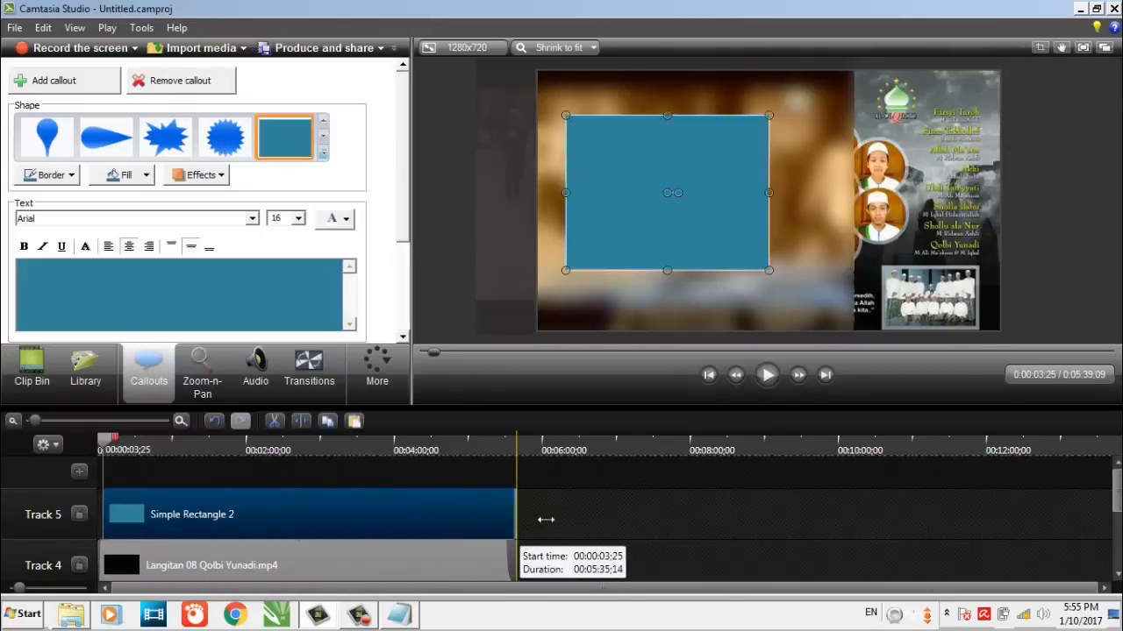
{"action": "left_click_drag", "start_coordinate": [111, 511], "coordinate": [113, 511]}
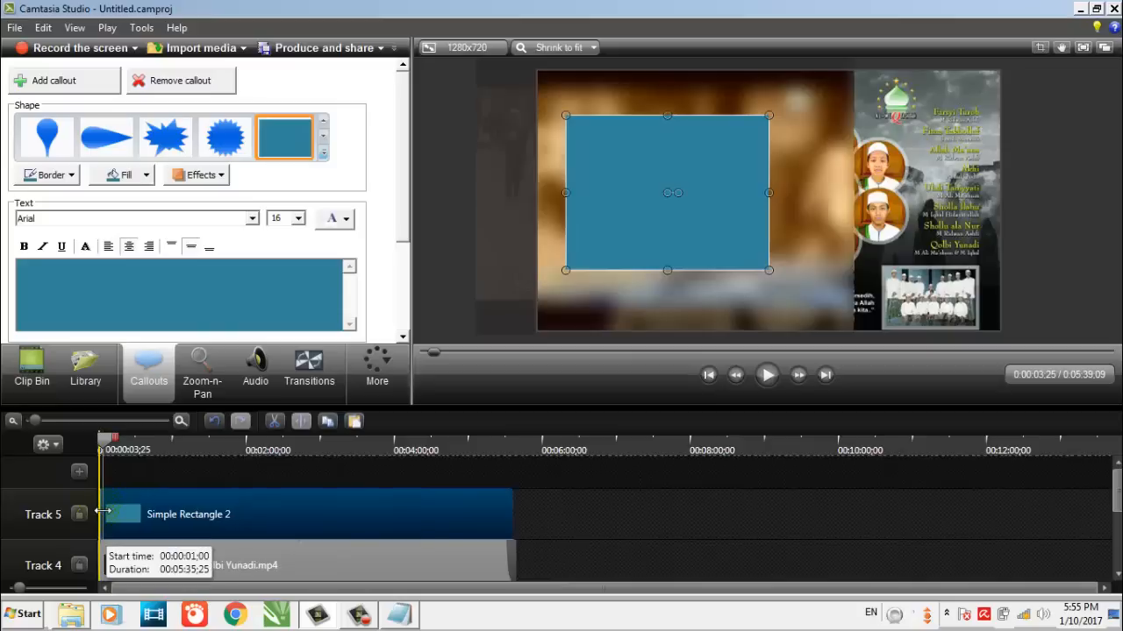
Move the rectangle callout onto Track 4 behind the video's end and raise the small video to Track 5
{"action": "left_click_drag", "start_coordinate": [209, 511], "coordinate": [559, 558]}
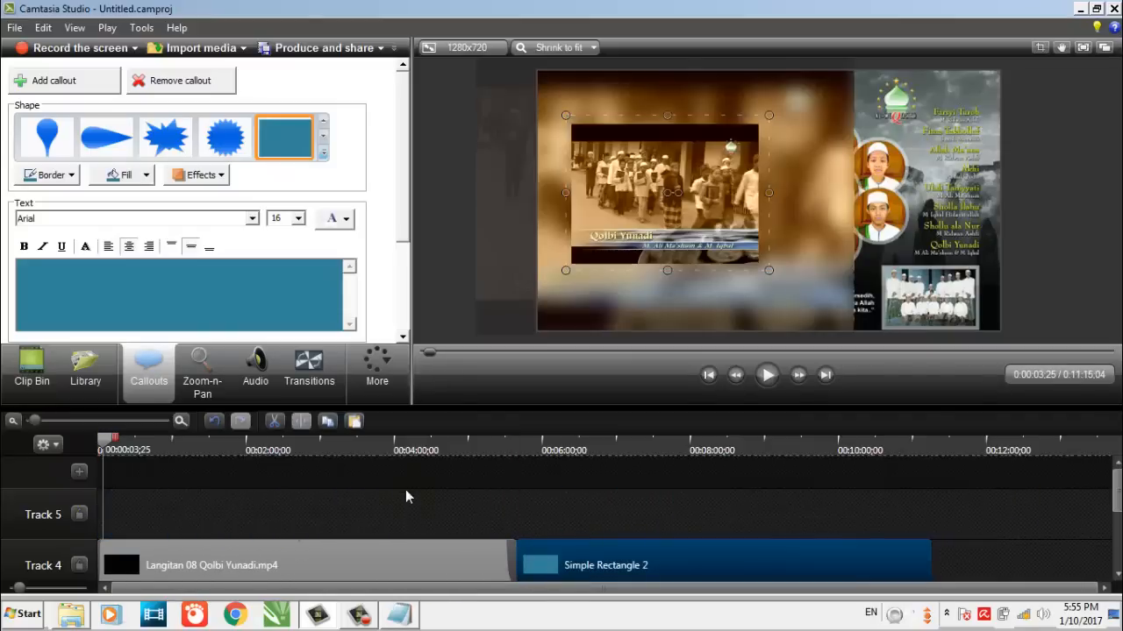
{"action": "scroll", "coordinate": [405, 489], "scroll_direction": "down", "scroll_amount": 1}
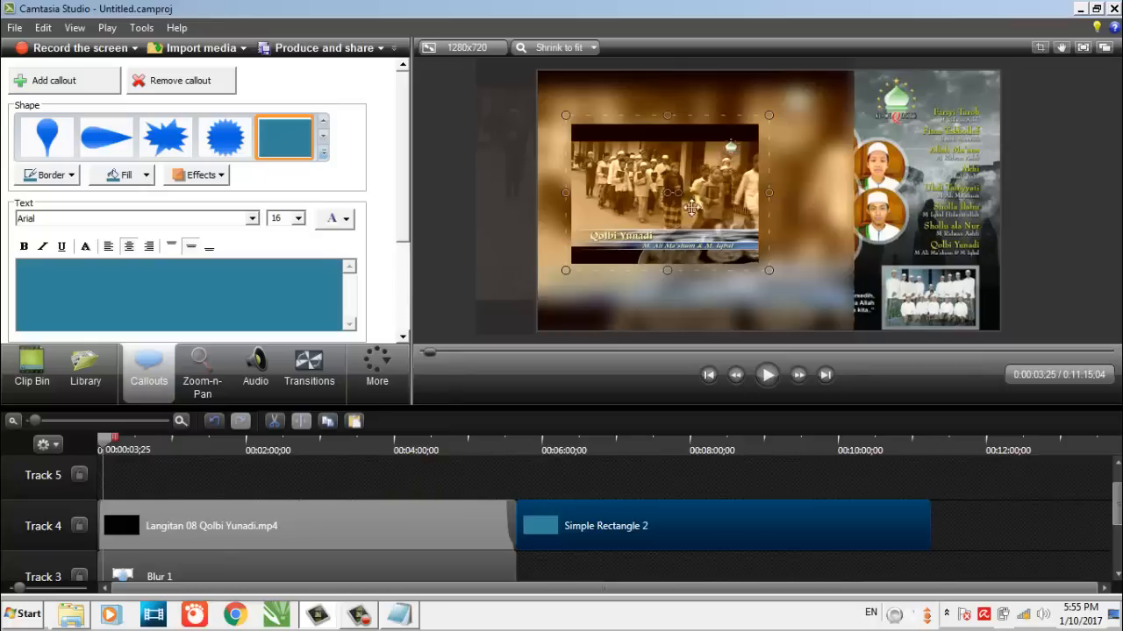
{"action": "left_click_drag", "start_coordinate": [155, 541], "coordinate": [154, 541]}
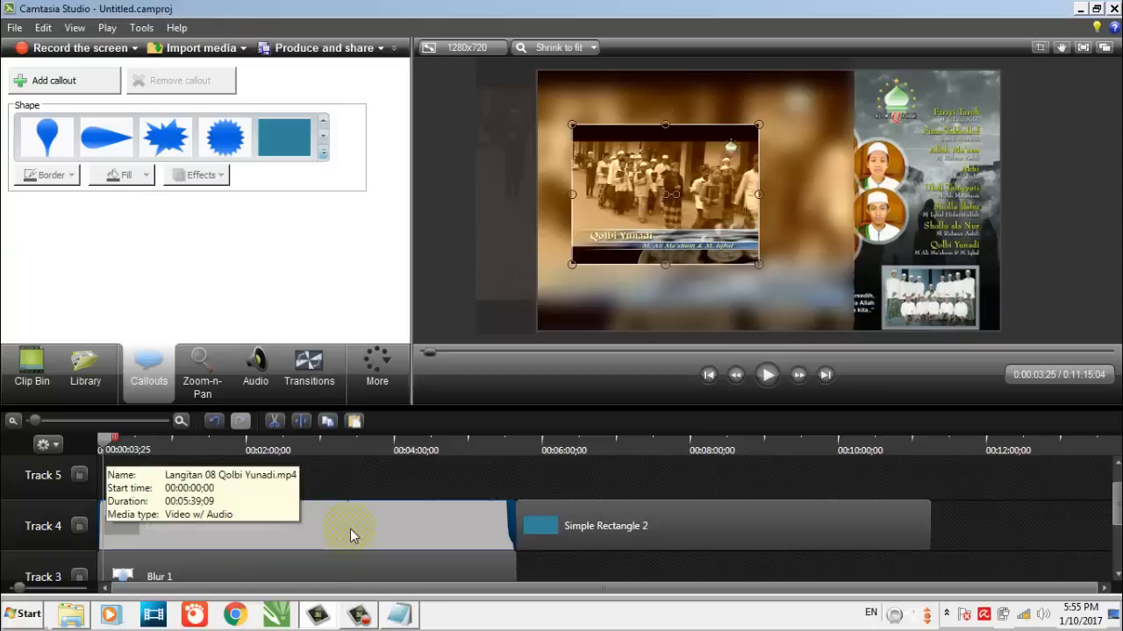
{"action": "left_click_drag", "start_coordinate": [350, 529], "coordinate": [349, 497]}
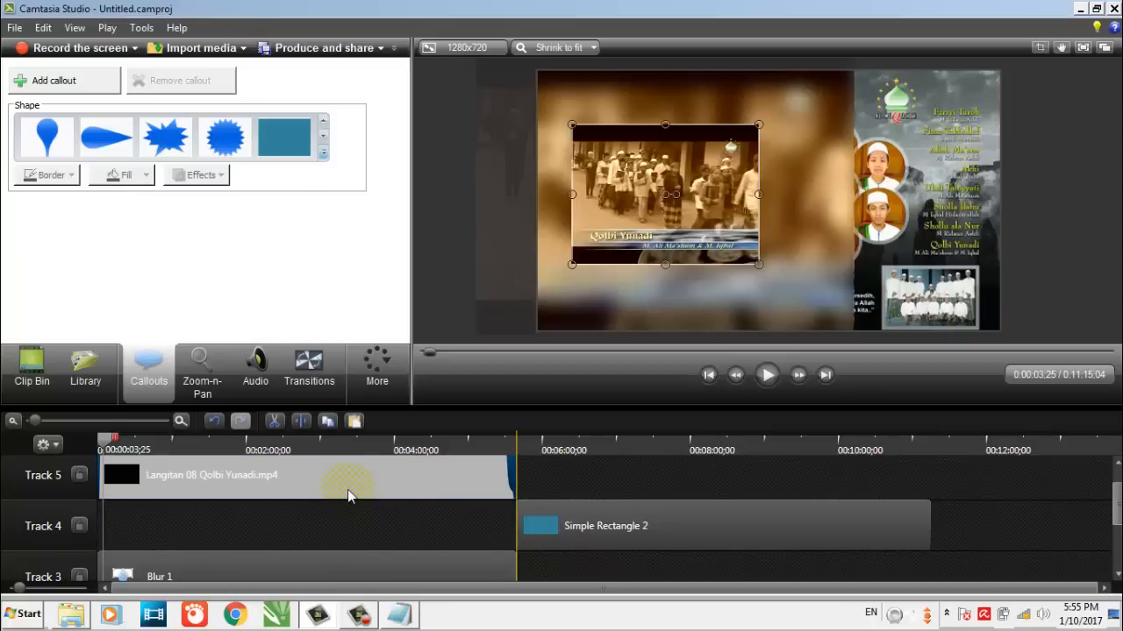
Place the rectangle callout at the start of Track 4 so that it lies beneath the small video
{"action": "left_click", "coordinate": [245, 574]}
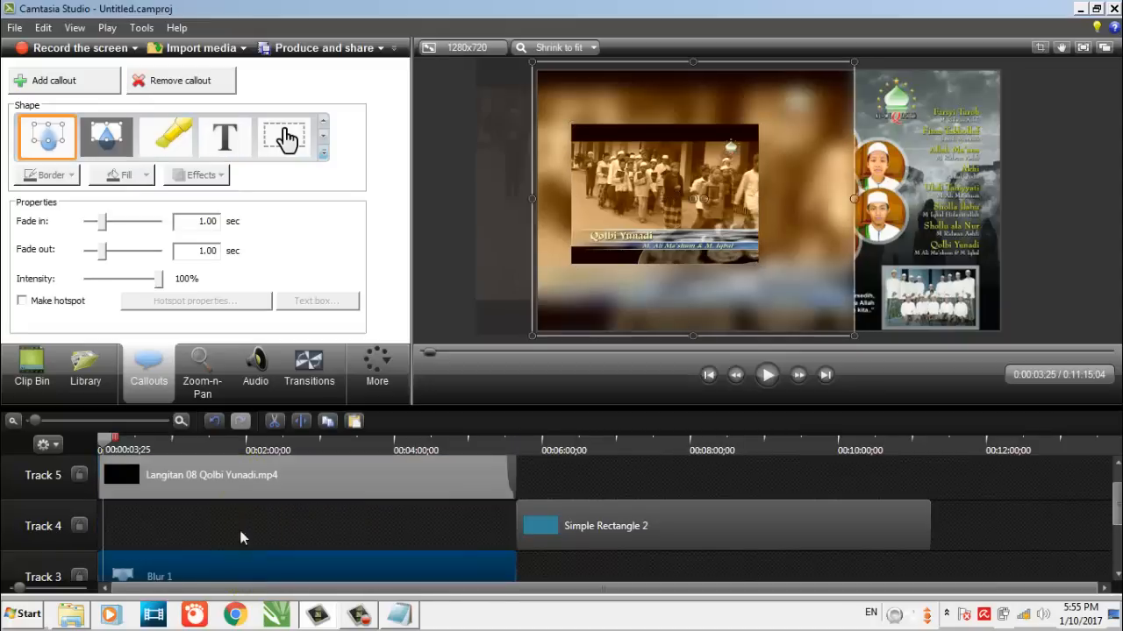
{"action": "left_click", "coordinate": [711, 235]}
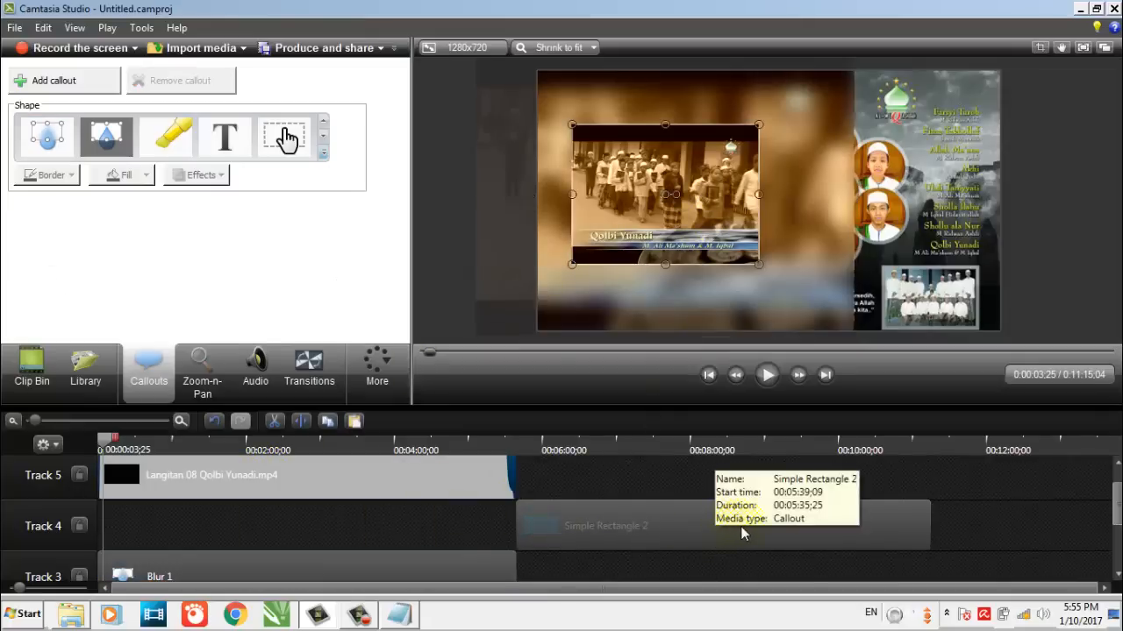
{"action": "left_click_drag", "start_coordinate": [740, 526], "coordinate": [232, 508]}
{"action": "left_click", "coordinate": [580, 523]}
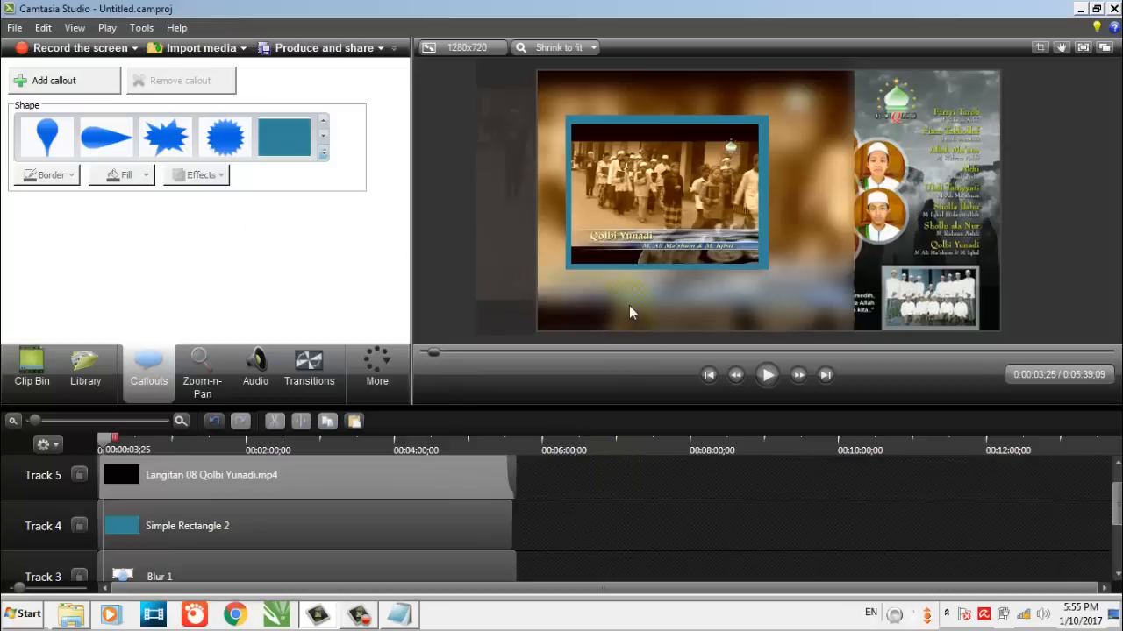
Shrink the rectangle callout slightly from its upper right corner so that it forms a thin, even frame around the small video
{"action": "scroll", "coordinate": [701, 114], "scroll_direction": "up", "scroll_amount": 1}
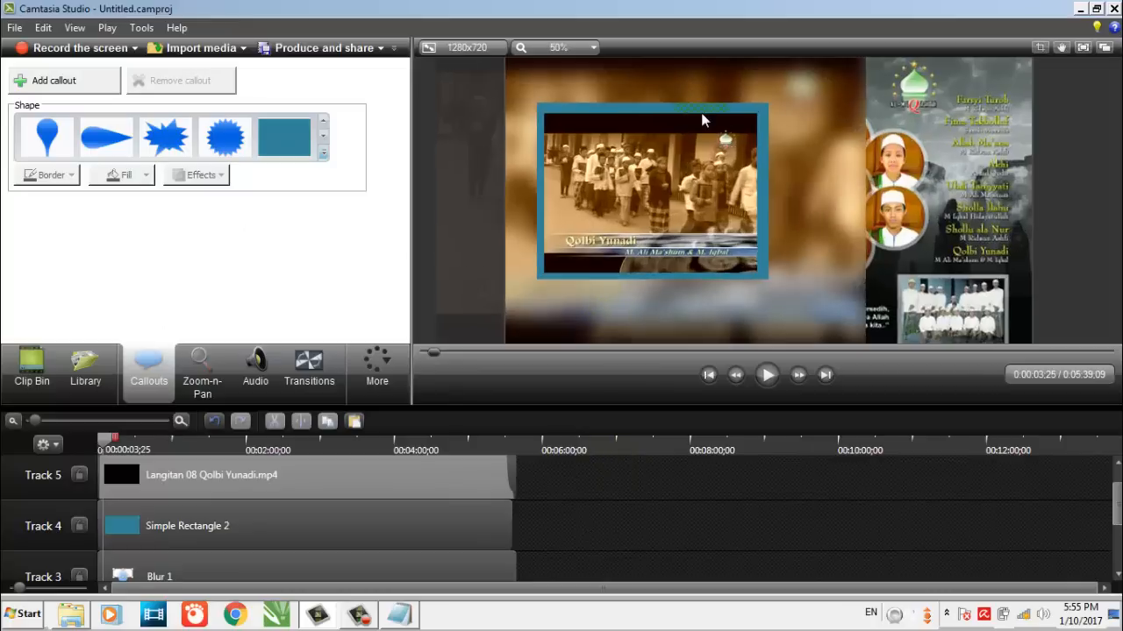
{"action": "left_click", "coordinate": [756, 115]}
{"action": "left_click_drag", "start_coordinate": [768, 104], "coordinate": [769, 109]}
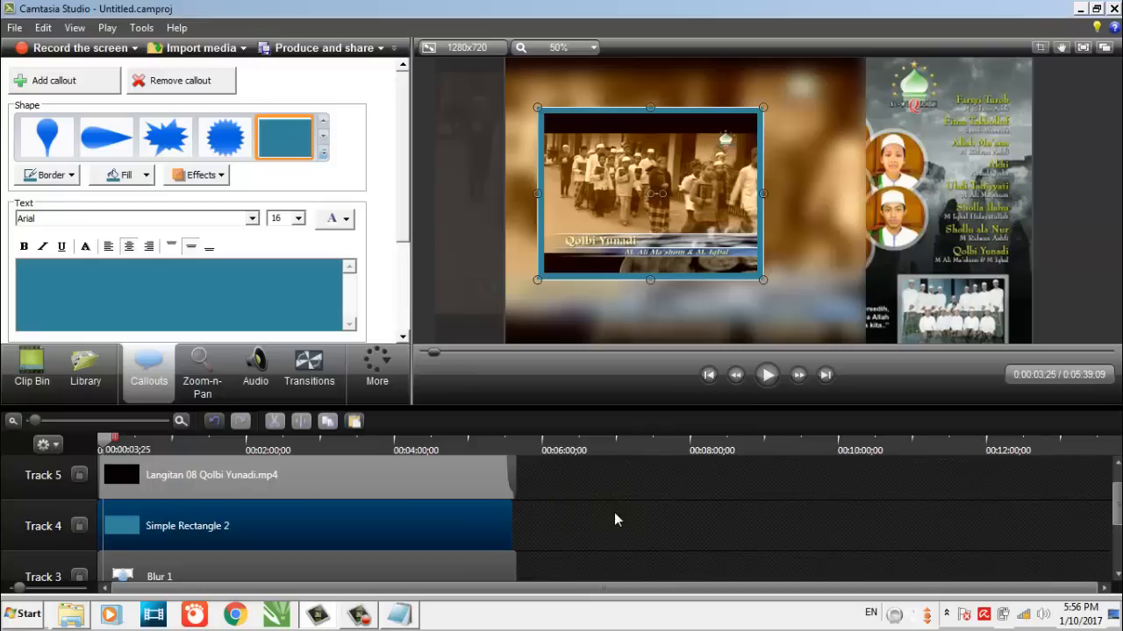
{"action": "left_click", "coordinate": [588, 527]}
Extend the 2.jpg poster clip on Track 1 to the end of the video
{"action": "left_click", "coordinate": [841, 256]}
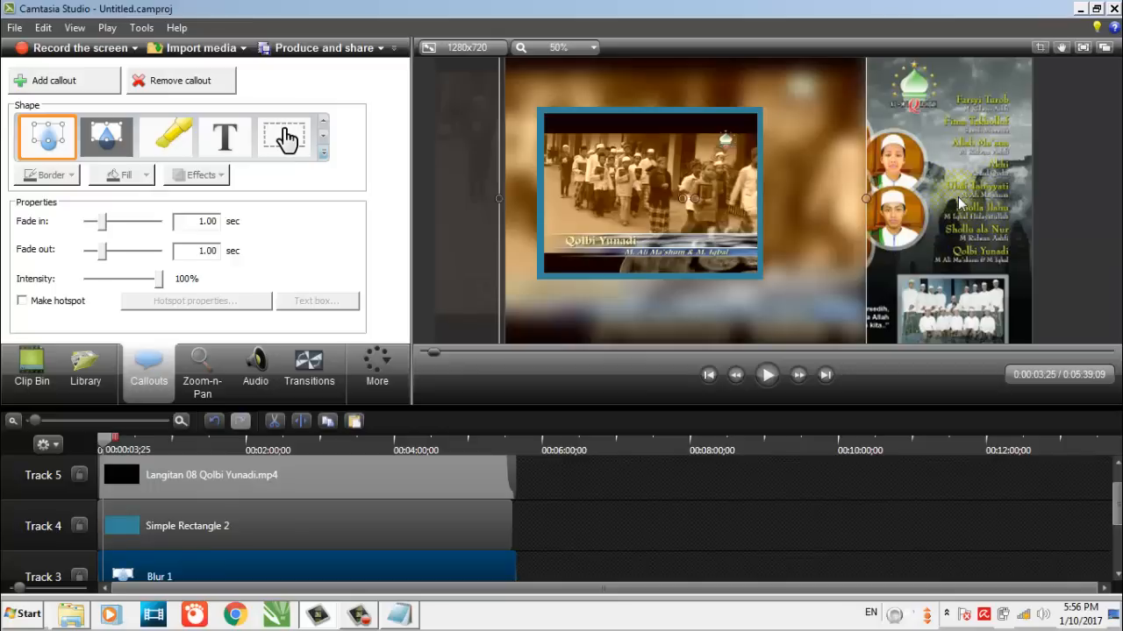
{"action": "scroll", "coordinate": [1101, 544], "scroll_direction": "down", "scroll_amount": 3}
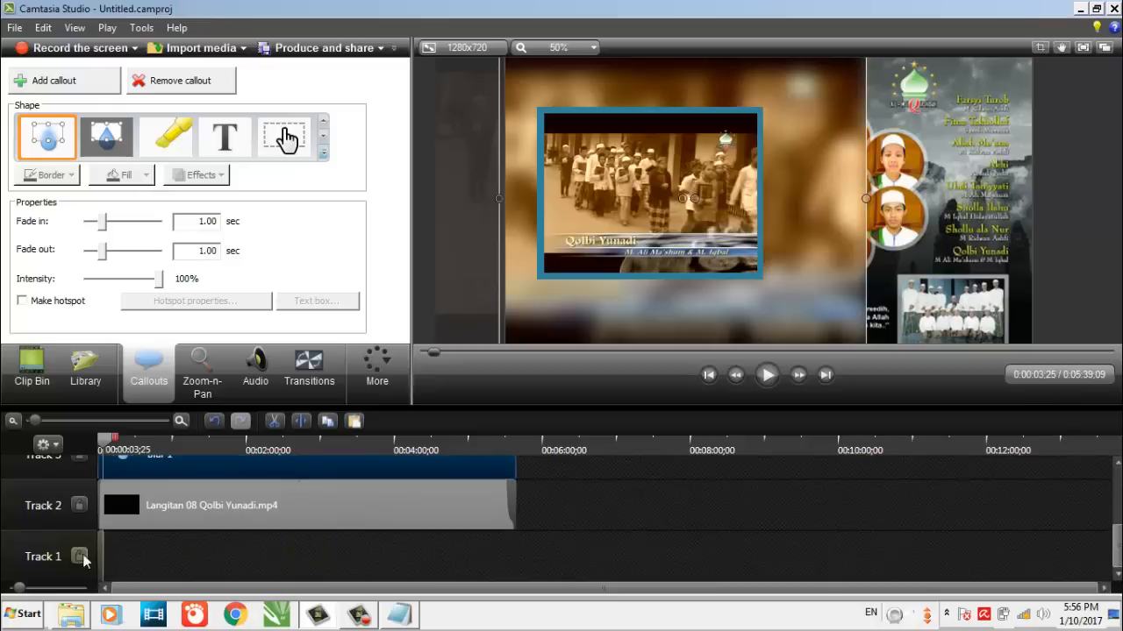
{"action": "left_click_drag", "start_coordinate": [110, 545], "coordinate": [524, 583]}
{"action": "left_click", "coordinate": [402, 488]}
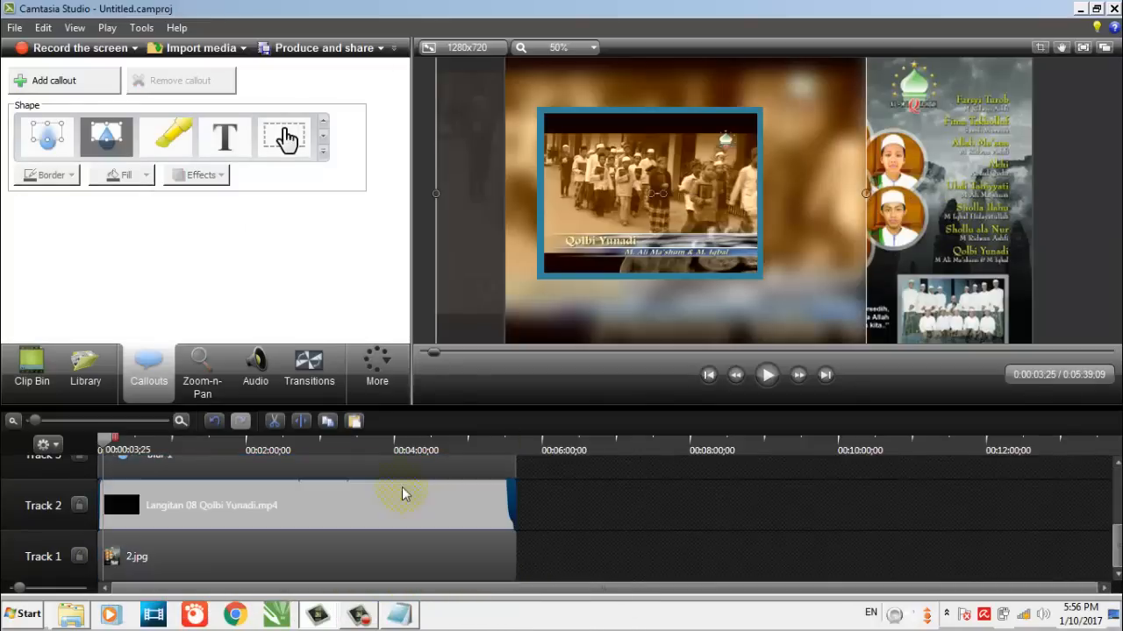
{"action": "scroll", "coordinate": [347, 530], "scroll_direction": "up", "scroll_amount": 1}
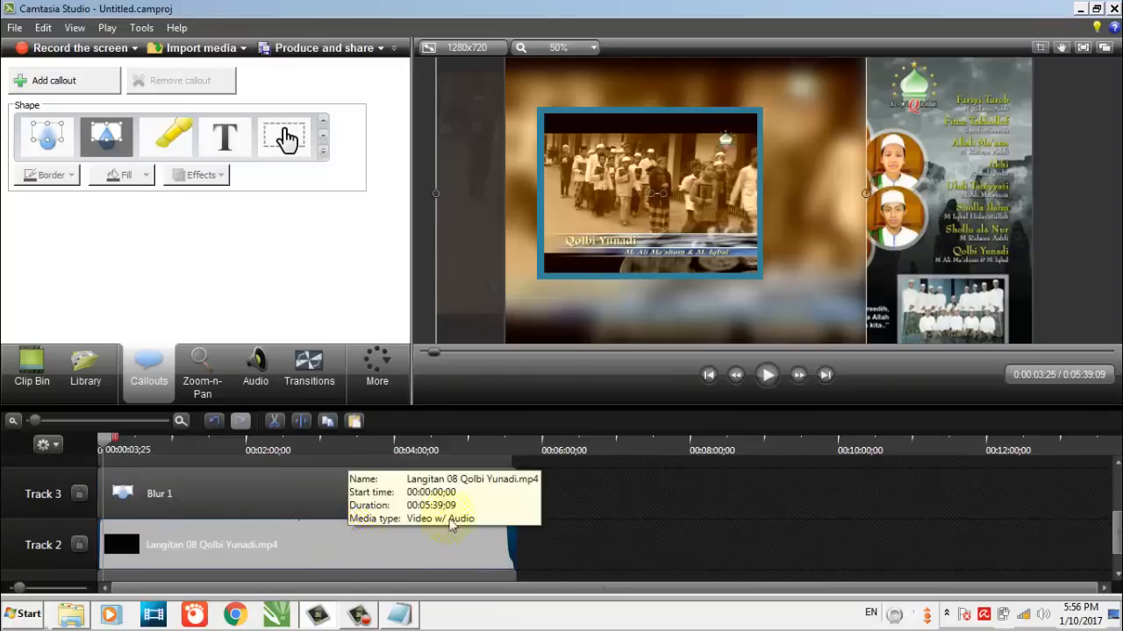
{"action": "left_click", "coordinate": [689, 518]}
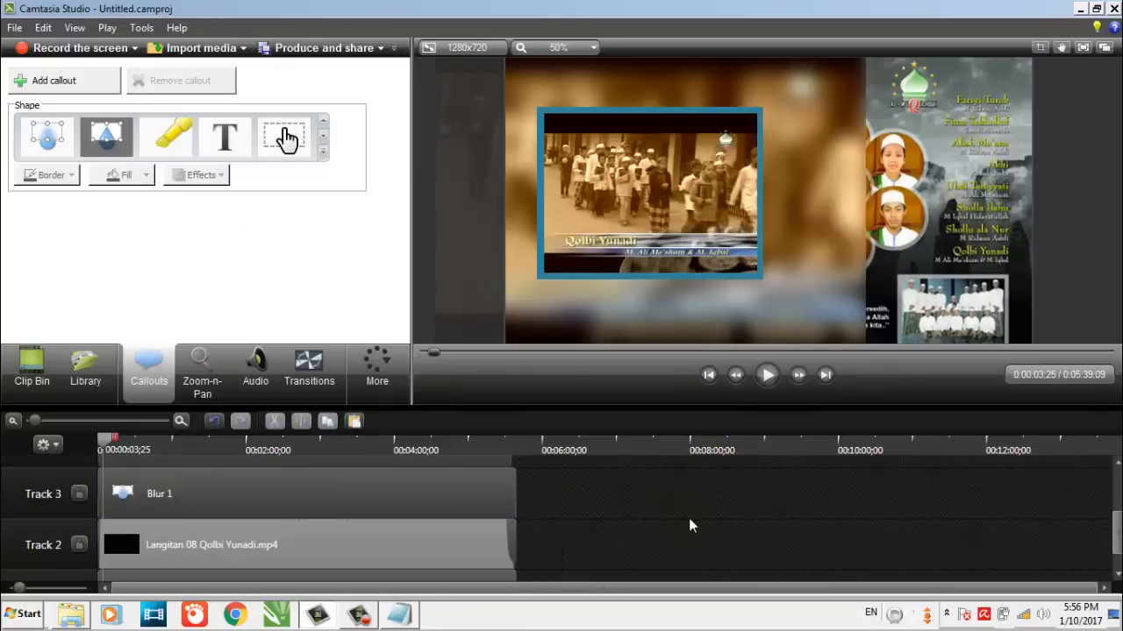
{"action": "scroll", "coordinate": [693, 518], "scroll_direction": "down", "scroll_amount": 1}
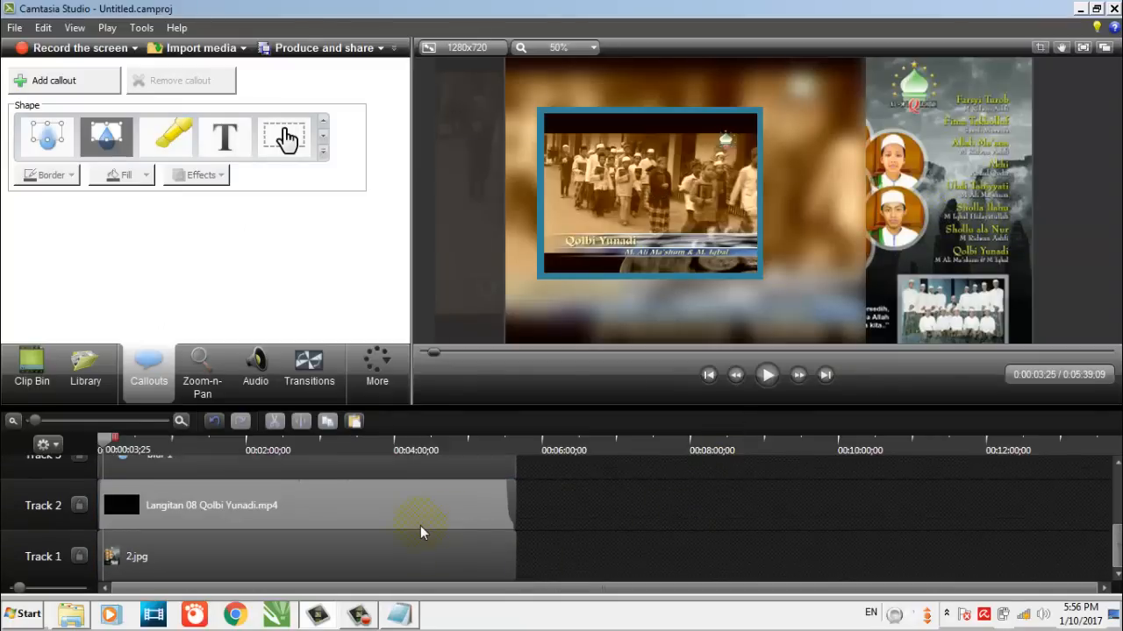
{"action": "left_click", "coordinate": [771, 297]}
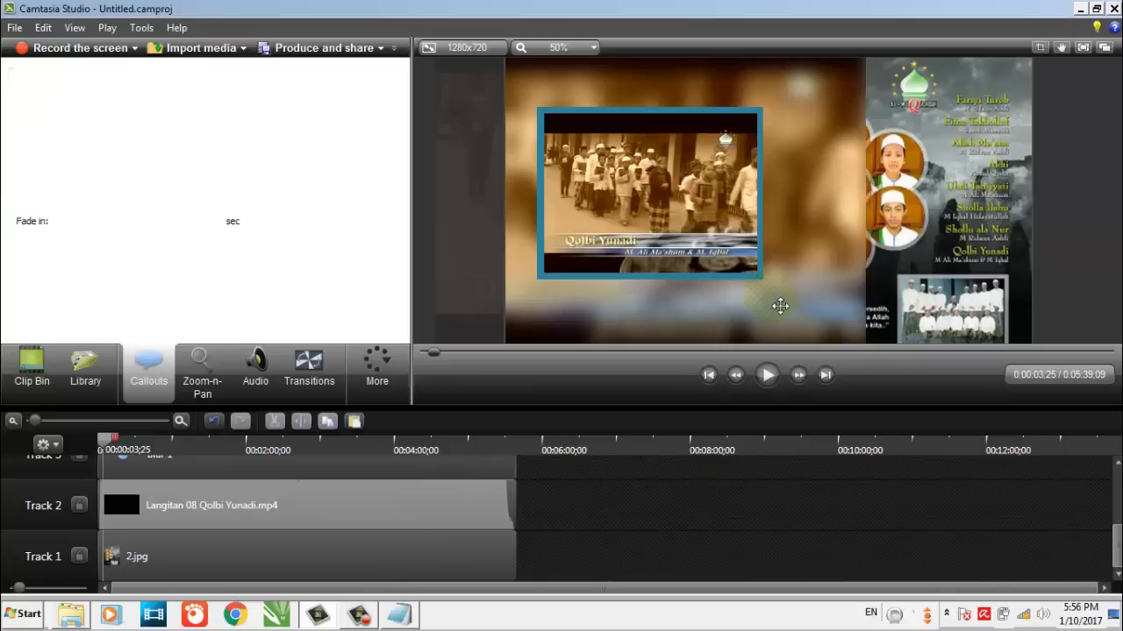
{"action": "left_click", "coordinate": [667, 529]}
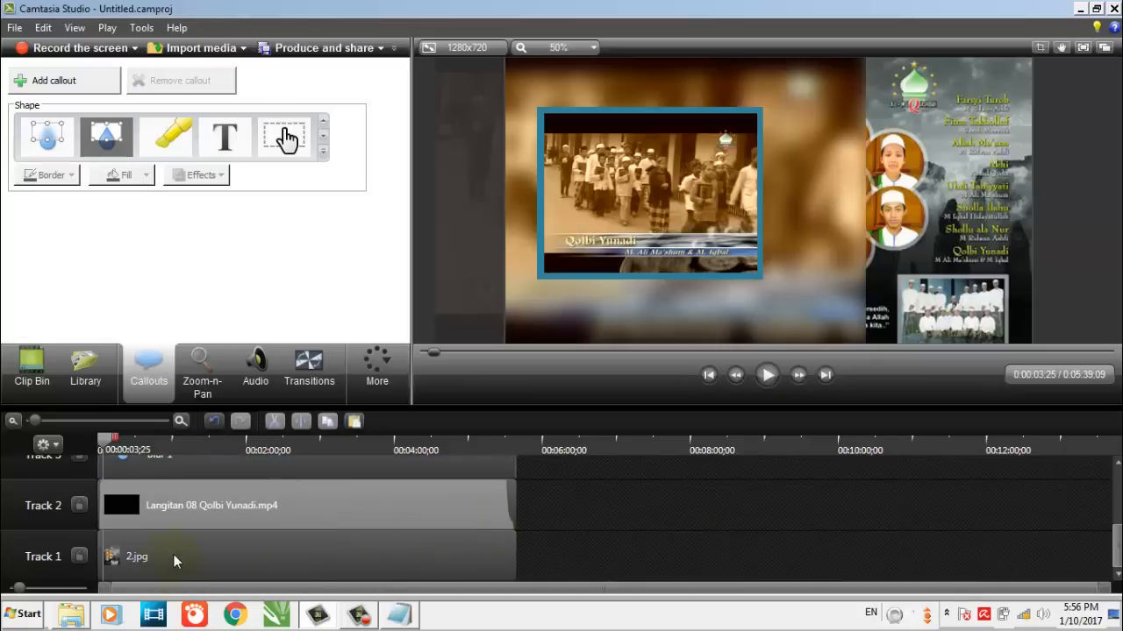
Shift 2.jpg past the video's end on Track 1 and lower the background video from Track 2 to the start of Track 1
{"action": "left_click_drag", "start_coordinate": [129, 553], "coordinate": [596, 561]}
{"action": "left_click", "coordinate": [399, 503]}
{"action": "left_click_drag", "start_coordinate": [398, 504], "coordinate": [355, 571]}
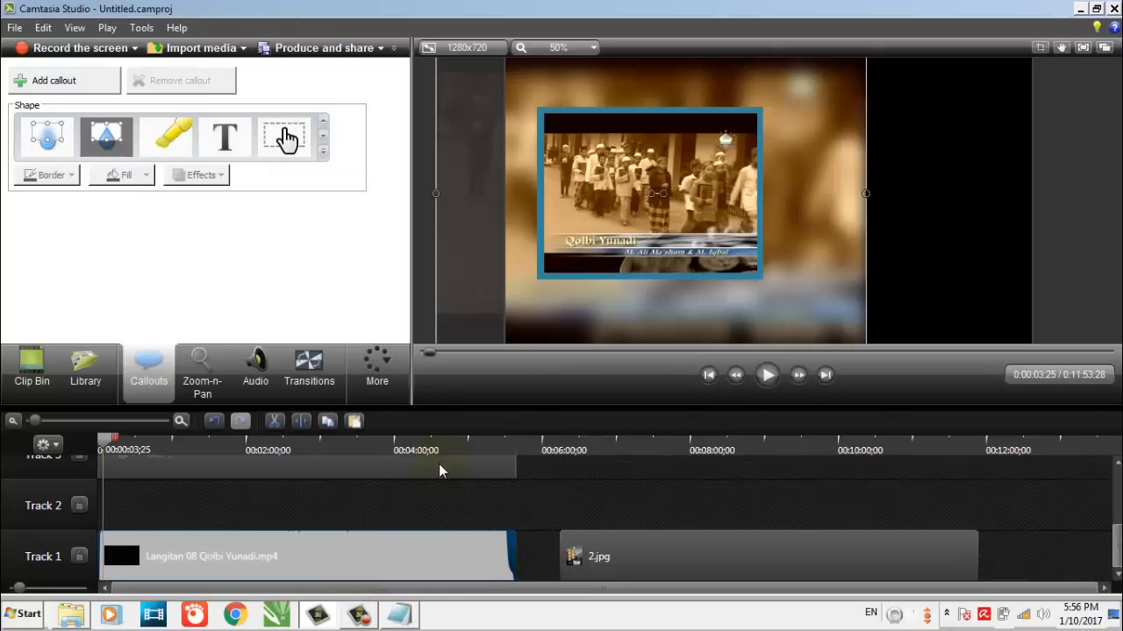
Lower the blur callout to Track 2 and place 2.jpg at the start of a new Track 6
{"action": "left_click", "coordinate": [577, 564]}
{"action": "left_click_drag", "start_coordinate": [469, 485], "coordinate": [459, 522]}
{"action": "left_click", "coordinate": [621, 556]}
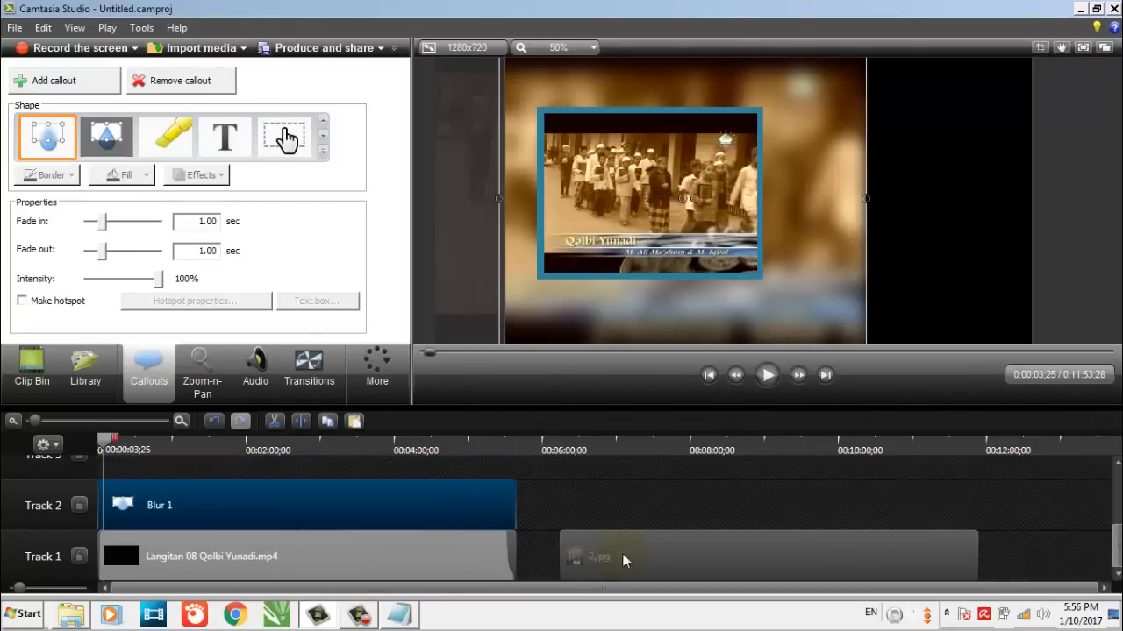
{"action": "left_click_drag", "start_coordinate": [644, 567], "coordinate": [82, 452]}
{"action": "left_click", "coordinate": [705, 559]}
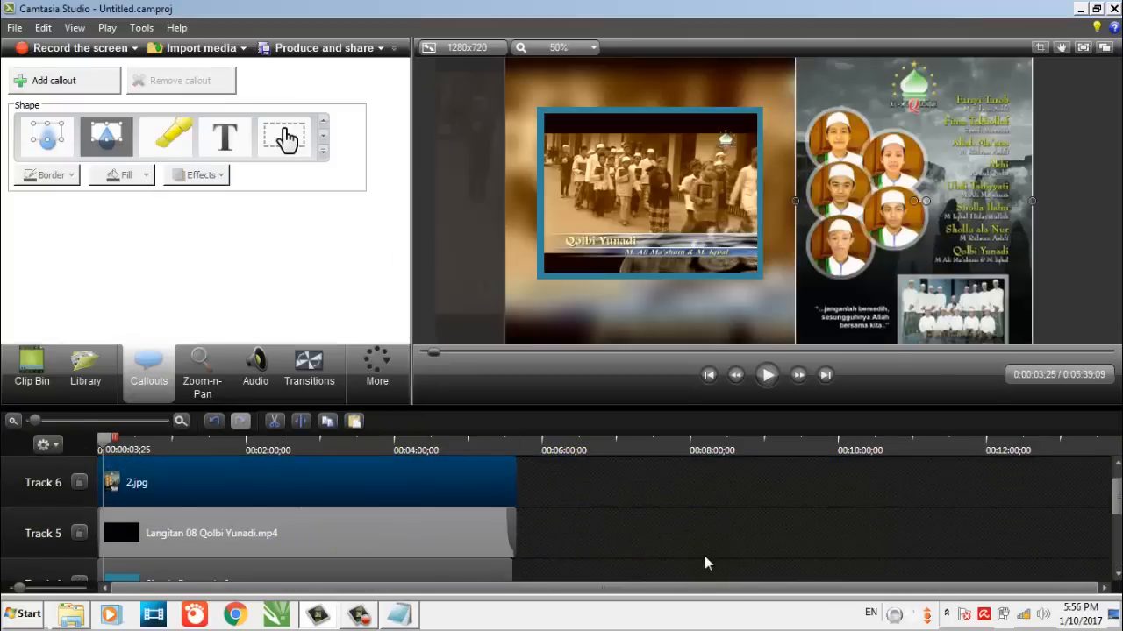
Move the rectangle callout from Track 4 down to the empty Track 3
{"action": "scroll", "coordinate": [675, 516], "scroll_direction": "down", "scroll_amount": 1}
{"action": "scroll", "coordinate": [675, 516], "scroll_direction": "down", "scroll_amount": 3}
{"action": "scroll", "coordinate": [549, 519], "scroll_direction": "up", "scroll_amount": 2}
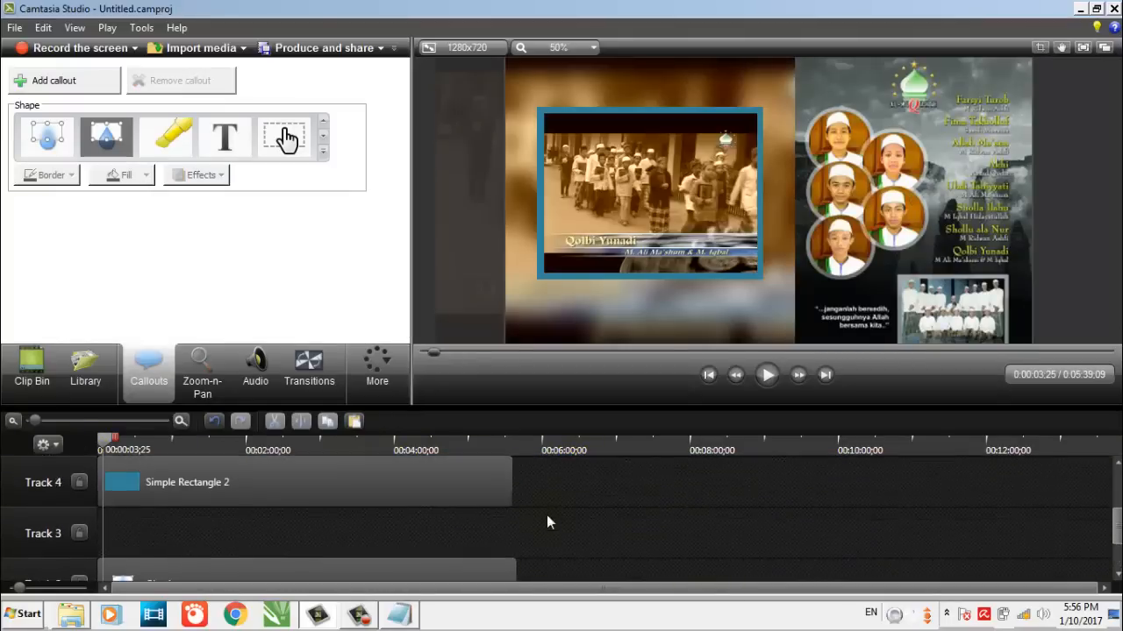
{"action": "scroll", "coordinate": [547, 523], "scroll_direction": "down", "scroll_amount": 1}
{"action": "scroll", "coordinate": [526, 518], "scroll_direction": "down", "scroll_amount": 1}
{"action": "scroll", "coordinate": [351, 486], "scroll_direction": "up", "scroll_amount": 2}
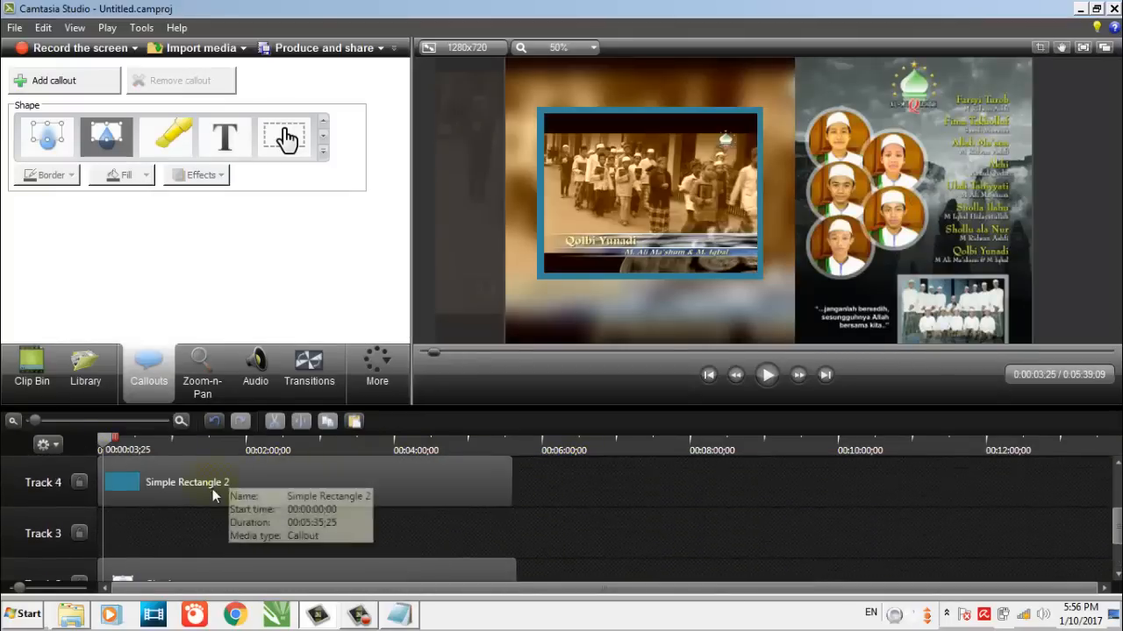
{"action": "left_click_drag", "start_coordinate": [221, 485], "coordinate": [210, 523]}
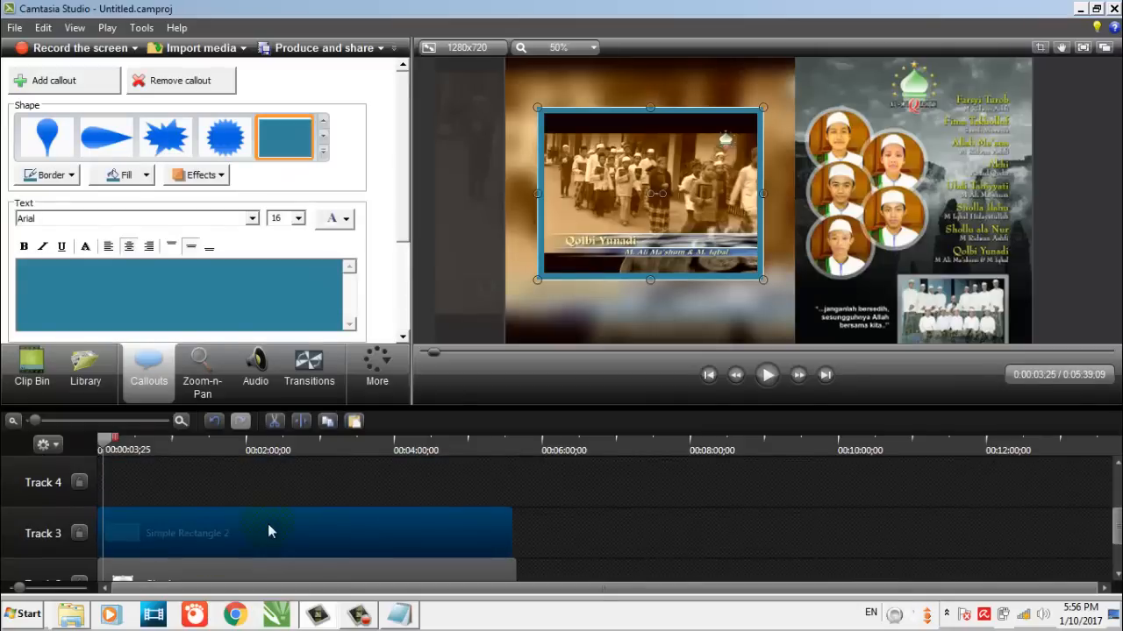
{"action": "scroll", "coordinate": [267, 523], "scroll_direction": "down", "scroll_amount": 1}
{"action": "scroll", "coordinate": [237, 507], "scroll_direction": "up", "scroll_amount": 3}
{"action": "scroll", "coordinate": [223, 518], "scroll_direction": "down", "scroll_amount": 1}
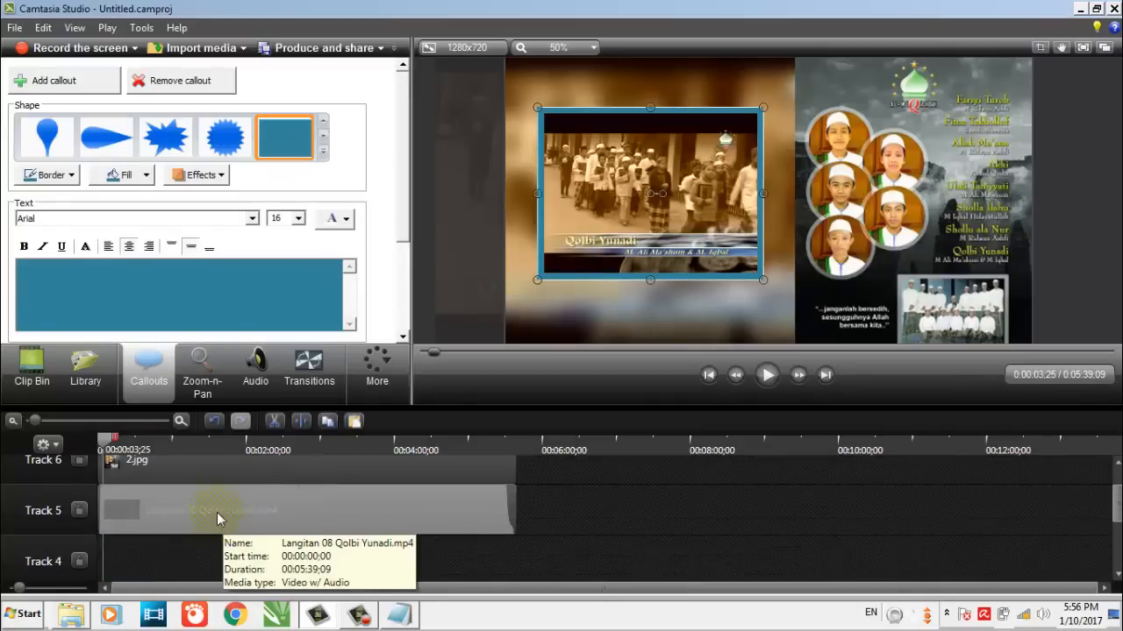
Try to lower the small video to Track 4 and 2.jpg to Track 5
{"action": "left_click", "coordinate": [214, 518]}
{"action": "left_click_drag", "start_coordinate": [207, 541], "coordinate": [201, 577]}
{"action": "left_click_drag", "start_coordinate": [202, 463], "coordinate": [192, 536]}
{"action": "left_click", "coordinate": [573, 516]}
{"action": "scroll", "coordinate": [451, 524], "scroll_direction": "down", "scroll_amount": 3}
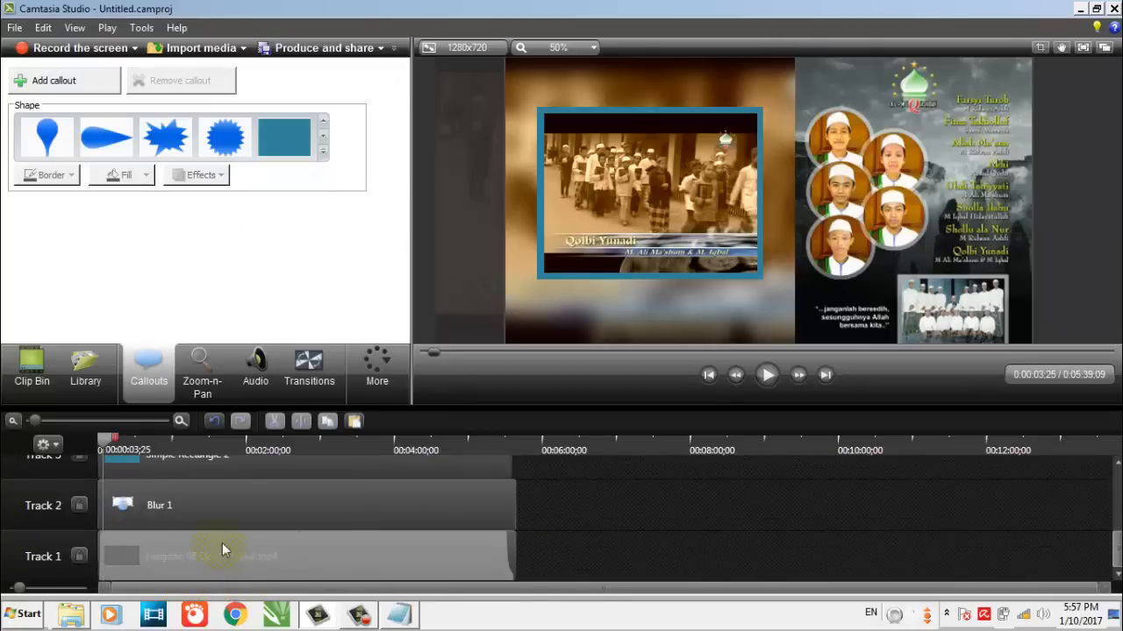
Undo the last track moves of 2.jpg and the small video
{"action": "scroll", "coordinate": [222, 543], "scroll_direction": "up", "scroll_amount": 3}
{"action": "key", "text": "ctrl+z"}
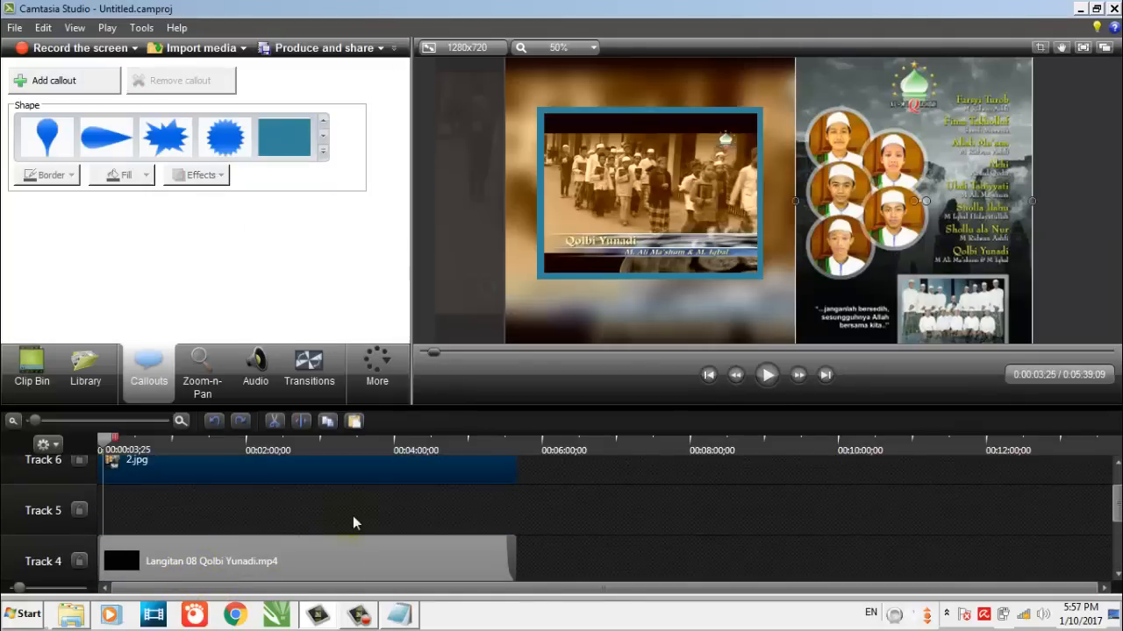
{"action": "key", "text": "ctrl+z"}
Move 2.jpg from Track 6 to Track 4, past the end of the other clips
{"action": "scroll", "coordinate": [412, 510], "scroll_direction": "up", "scroll_amount": 1}
{"action": "left_click", "coordinate": [302, 502]}
{"action": "left_click_drag", "start_coordinate": [303, 502], "coordinate": [665, 562]}
{"action": "scroll", "coordinate": [665, 562], "scroll_direction": "down", "scroll_amount": 1}
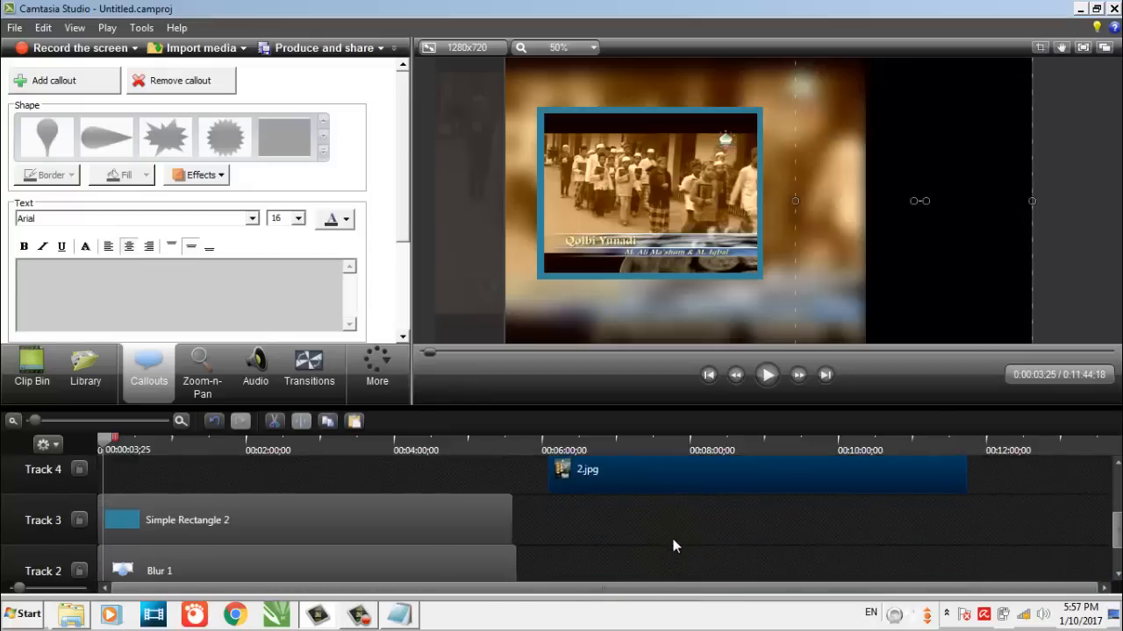
Raise the rectangle callout to the start of Track 4 and place 2.jpg at the start of Track 3, above the blur
{"action": "left_click", "coordinate": [253, 517]}
{"action": "left_click_drag", "start_coordinate": [257, 512], "coordinate": [259, 472]}
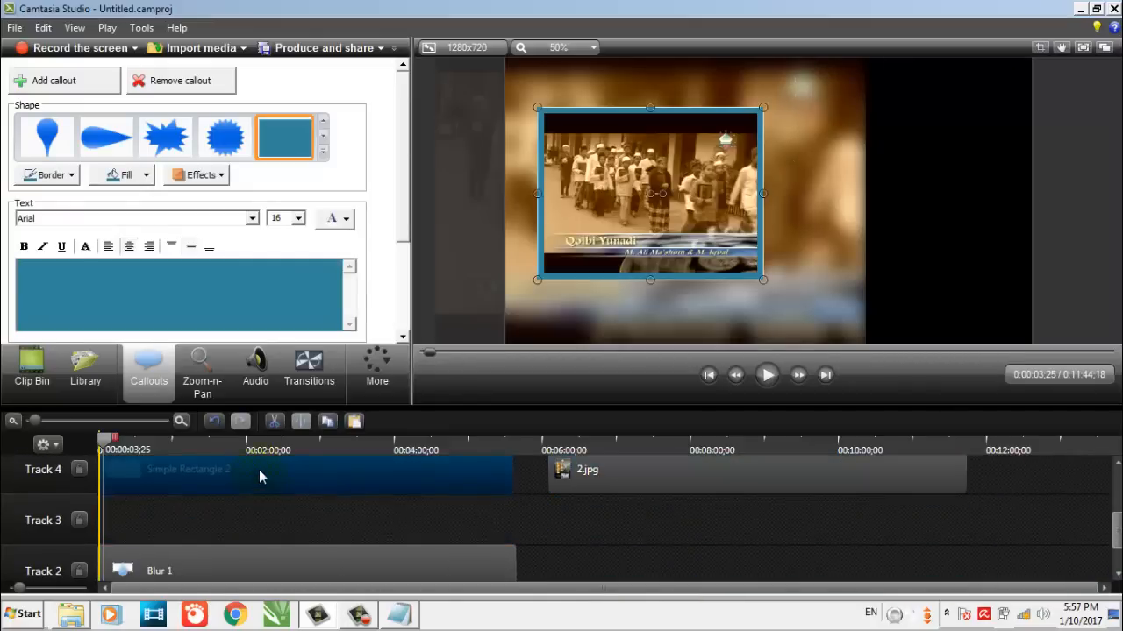
{"action": "left_click_drag", "start_coordinate": [688, 472], "coordinate": [149, 500]}
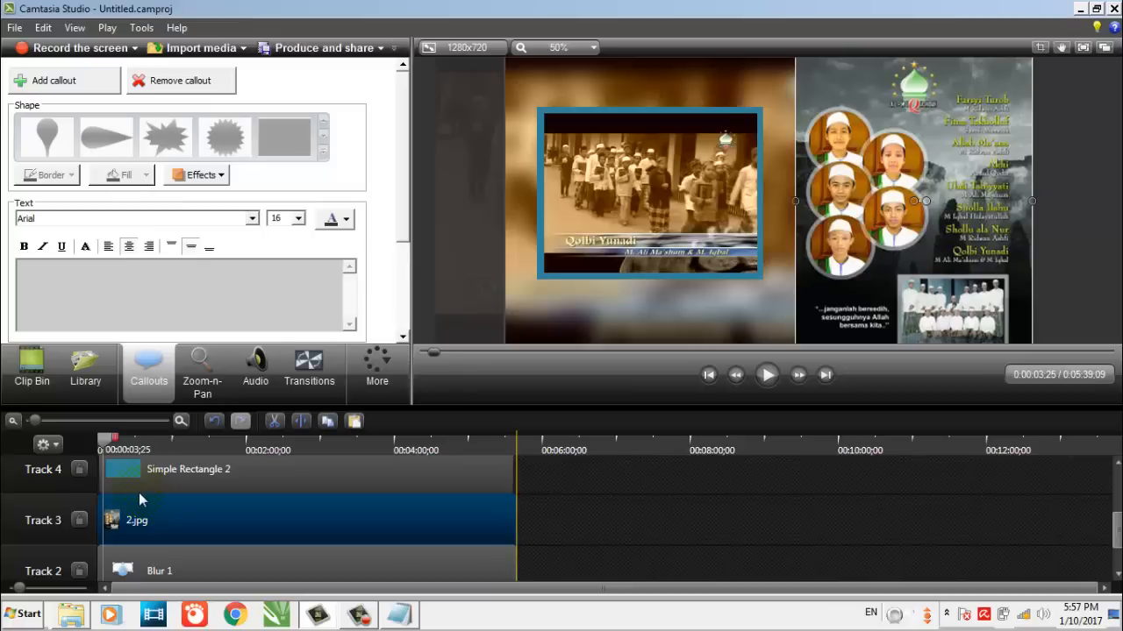
{"action": "left_click", "coordinate": [690, 544]}
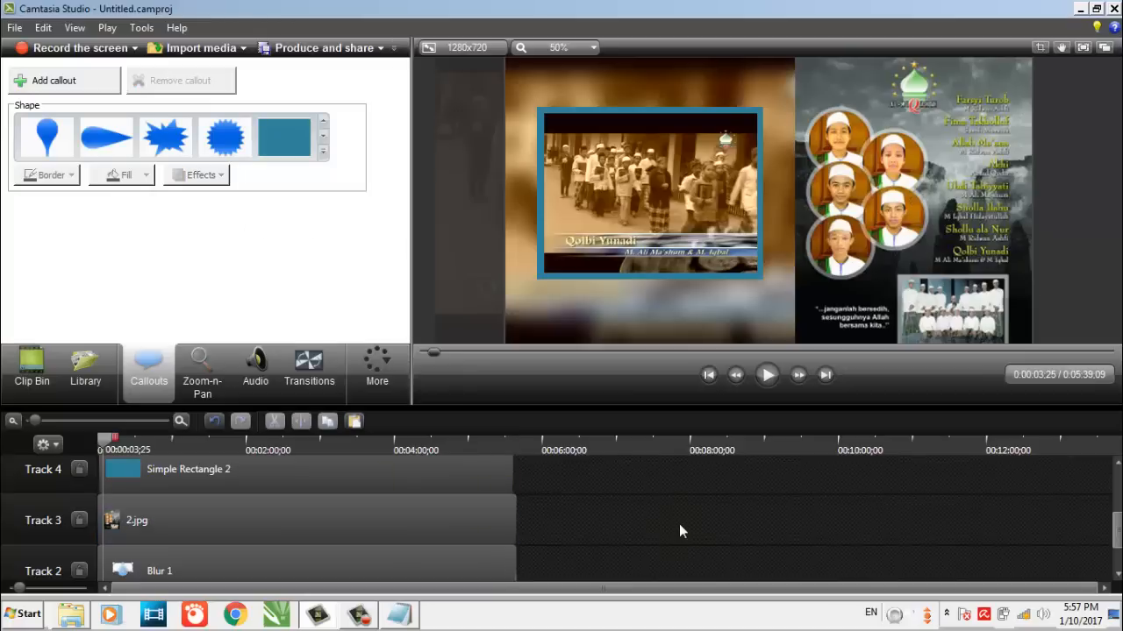
Check the layer order by selecting the background video on Track 1, the blur on Track 2 and 2.jpg on Track 3
{"action": "scroll", "coordinate": [678, 524], "scroll_direction": "down", "scroll_amount": 2}
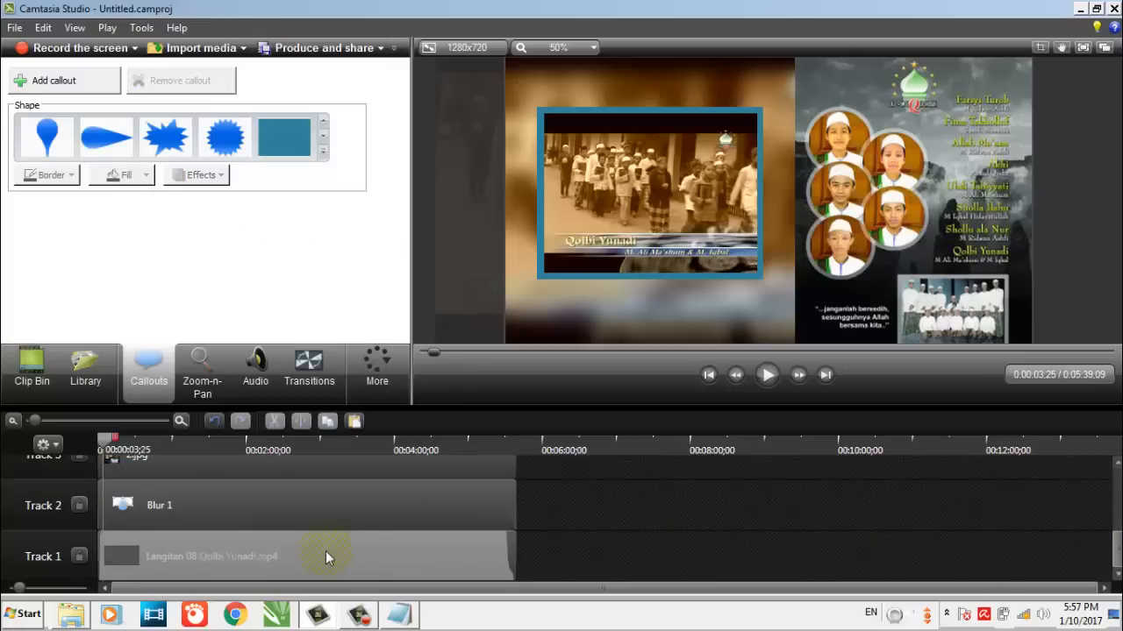
{"action": "left_click", "coordinate": [359, 558]}
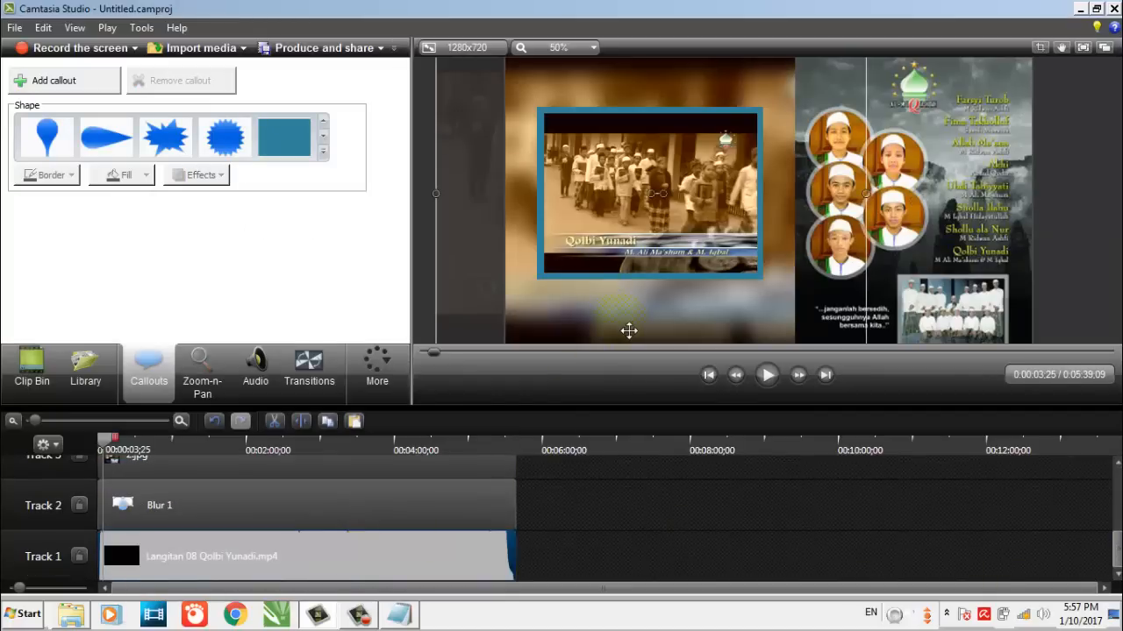
{"action": "left_click", "coordinate": [646, 543]}
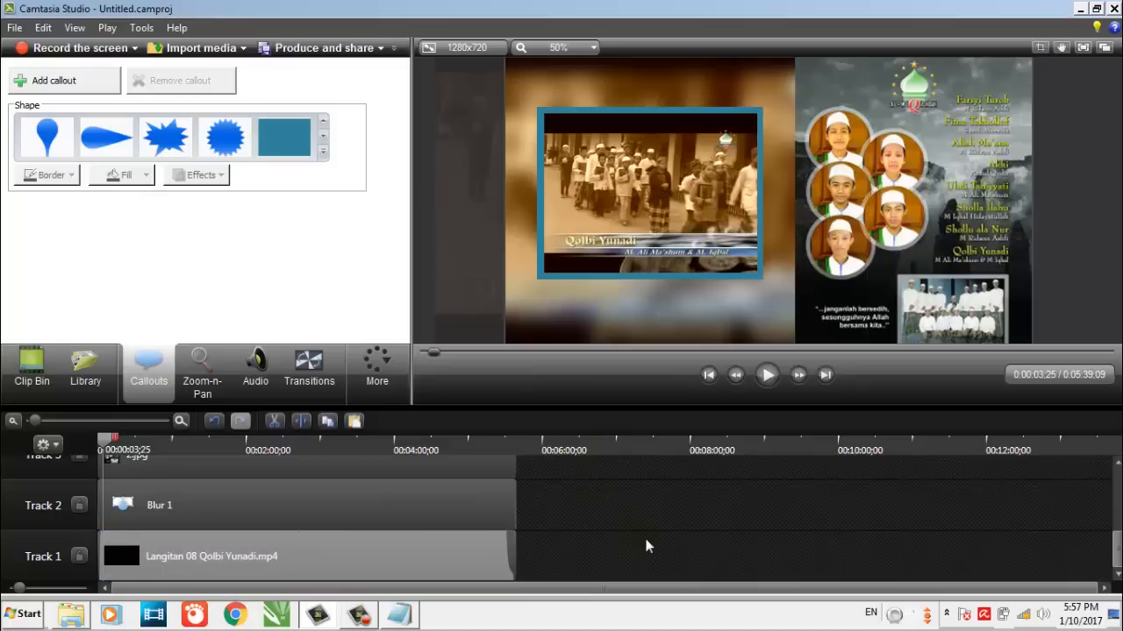
{"action": "left_click", "coordinate": [276, 506]}
{"action": "left_click", "coordinate": [603, 552]}
{"action": "scroll", "coordinate": [544, 545], "scroll_direction": "up", "scroll_amount": 1}
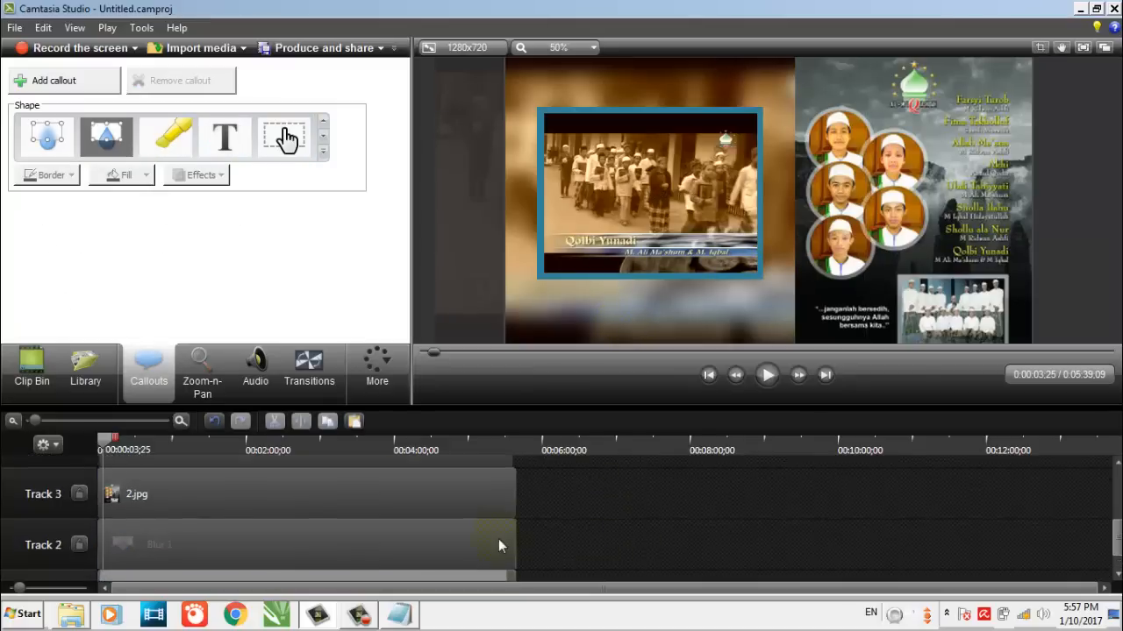
{"action": "left_click", "coordinate": [226, 507]}
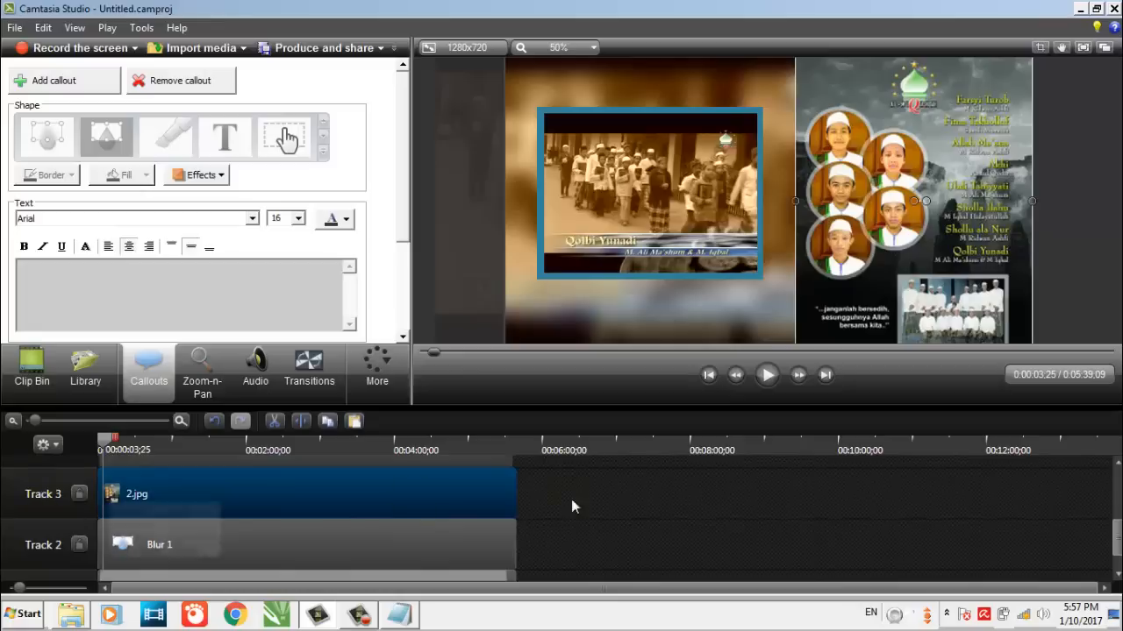
Check the layer order of the rectangle callout on Track 4 and the small video on Track 5
{"action": "left_click", "coordinate": [532, 545]}
{"action": "scroll", "coordinate": [485, 542], "scroll_direction": "up", "scroll_amount": 1}
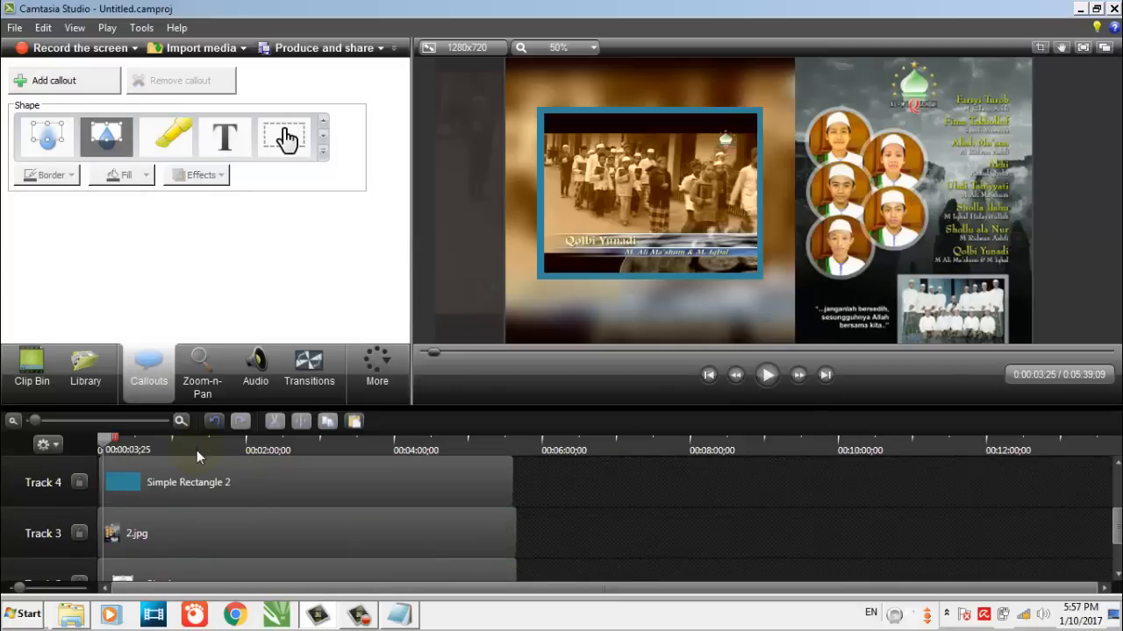
{"action": "left_click", "coordinate": [219, 481]}
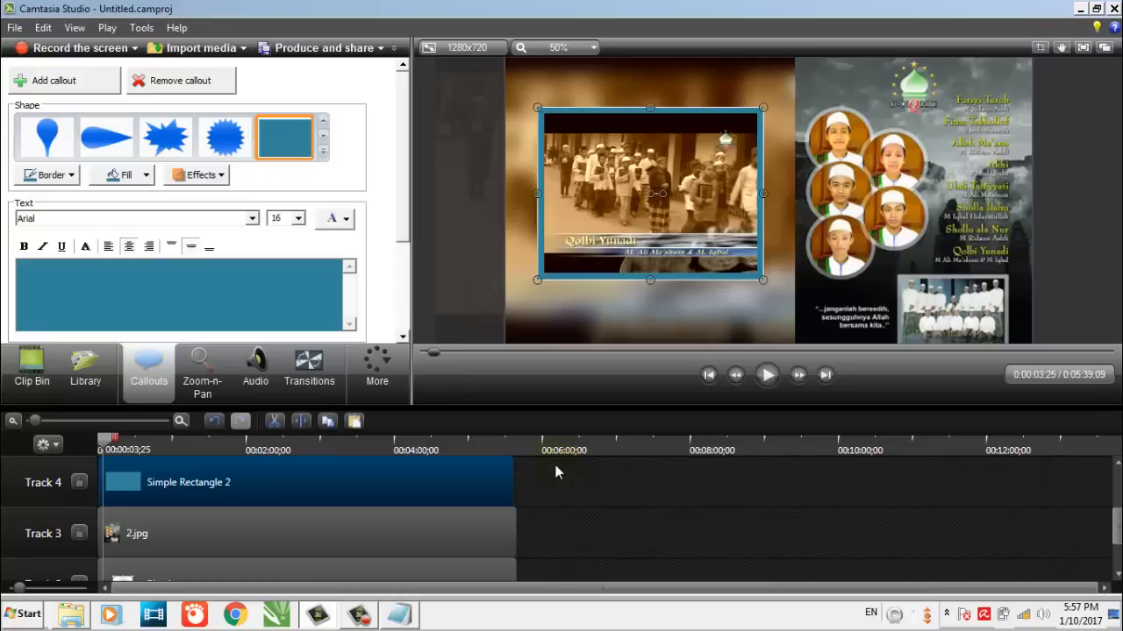
{"action": "left_click", "coordinate": [670, 541]}
{"action": "scroll", "coordinate": [653, 534], "scroll_direction": "up", "scroll_amount": 3}
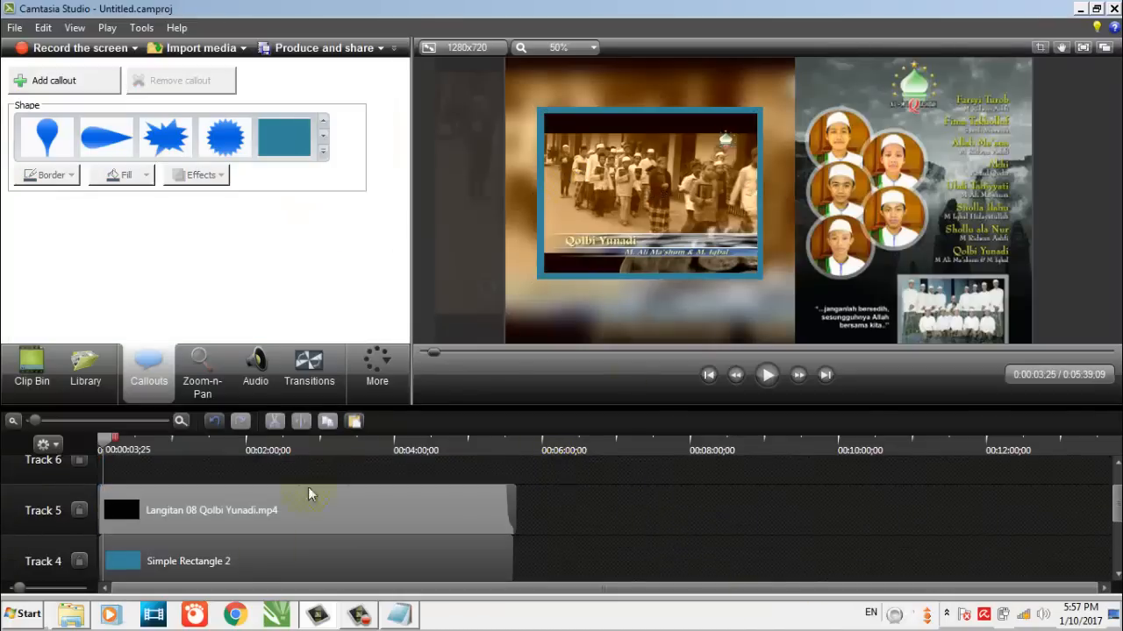
{"action": "mouse_move", "coordinate": [240, 556]}
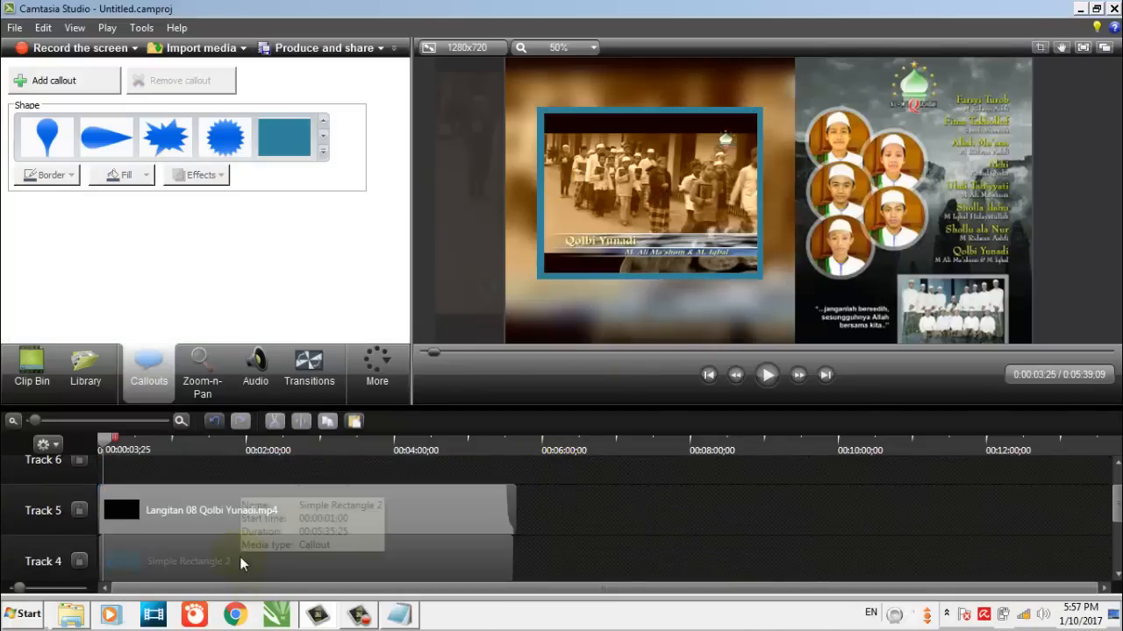
{"action": "left_click", "coordinate": [307, 562]}
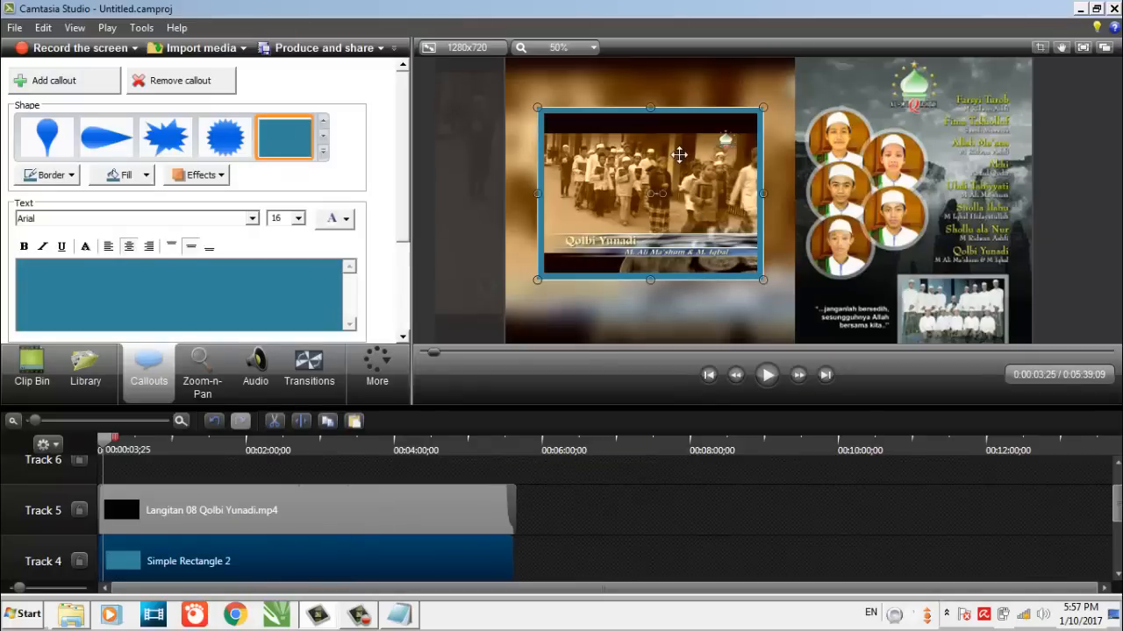
{"action": "left_click", "coordinate": [638, 541]}
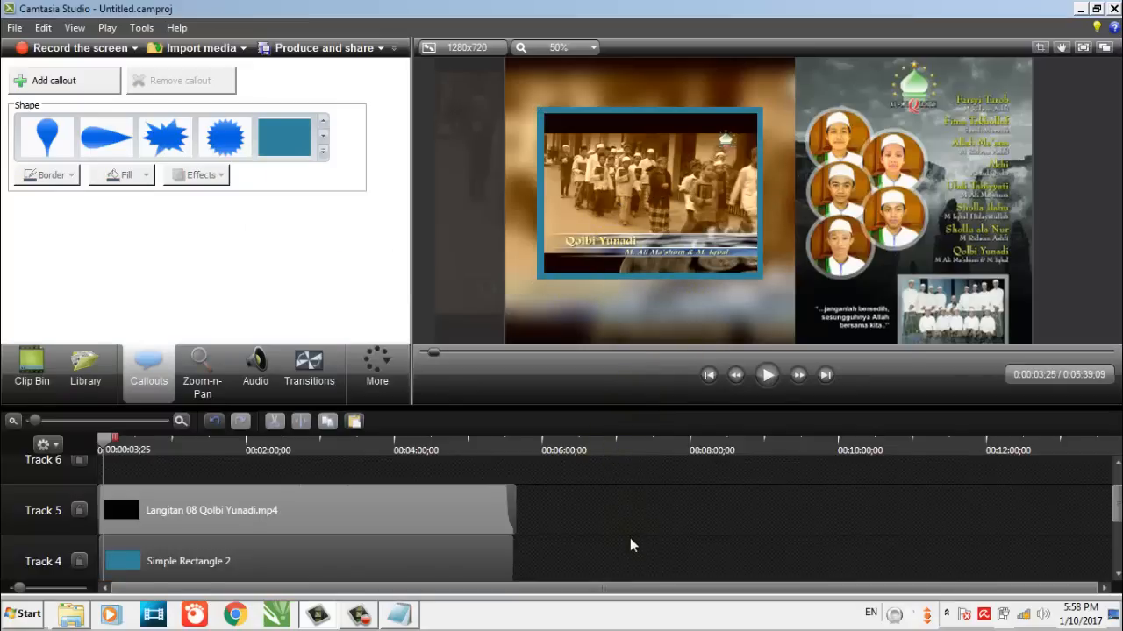
Add a blur callout and size it to cover the framed small video and its rectangle border
{"action": "left_click", "coordinate": [323, 151]}
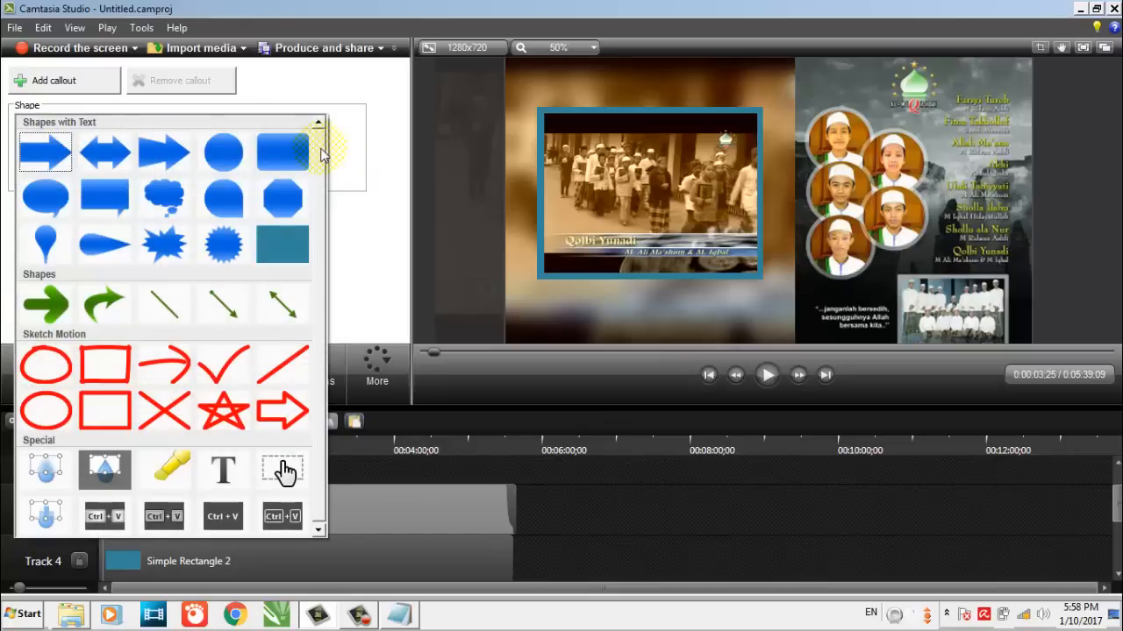
{"action": "left_click", "coordinate": [371, 209]}
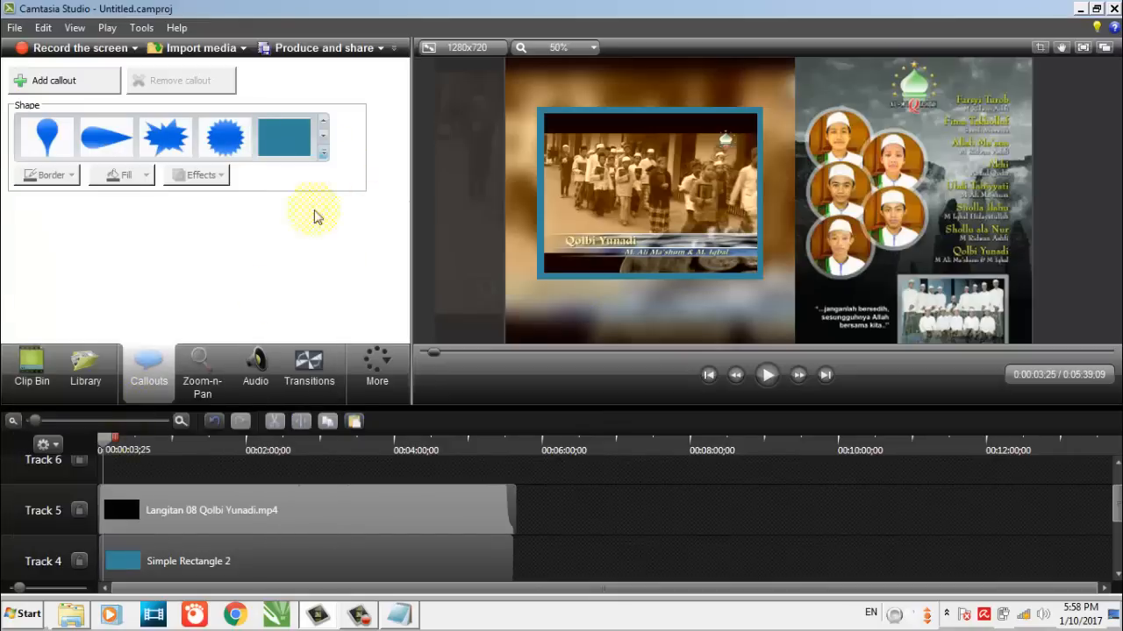
{"action": "left_click", "coordinate": [323, 153]}
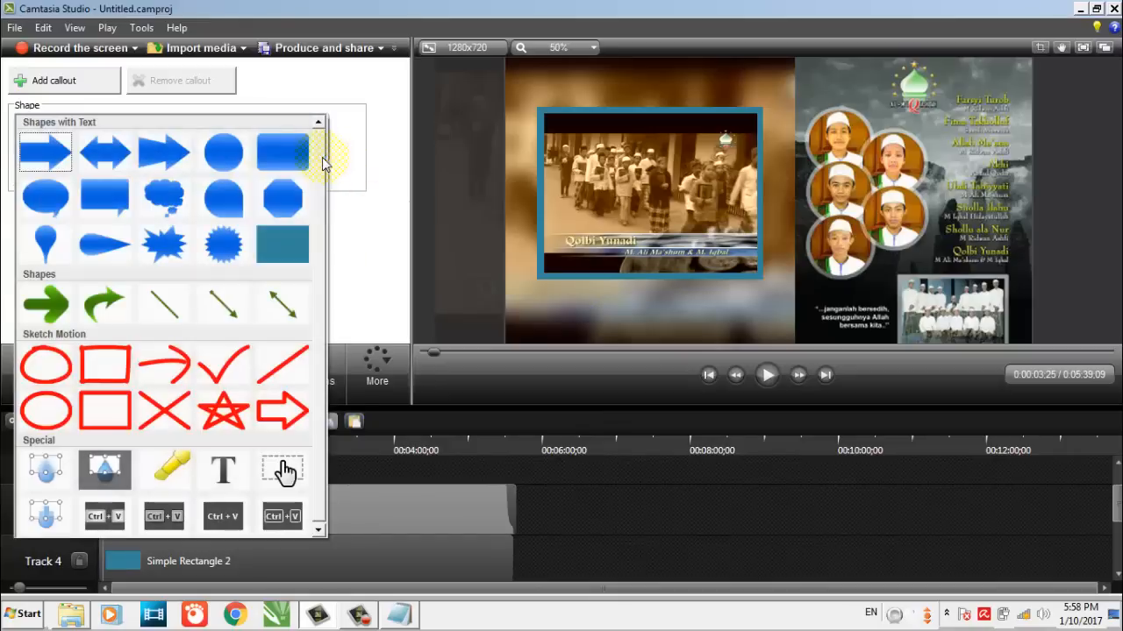
{"action": "left_click", "coordinate": [44, 473]}
{"action": "left_click_drag", "start_coordinate": [776, 200], "coordinate": [586, 138]}
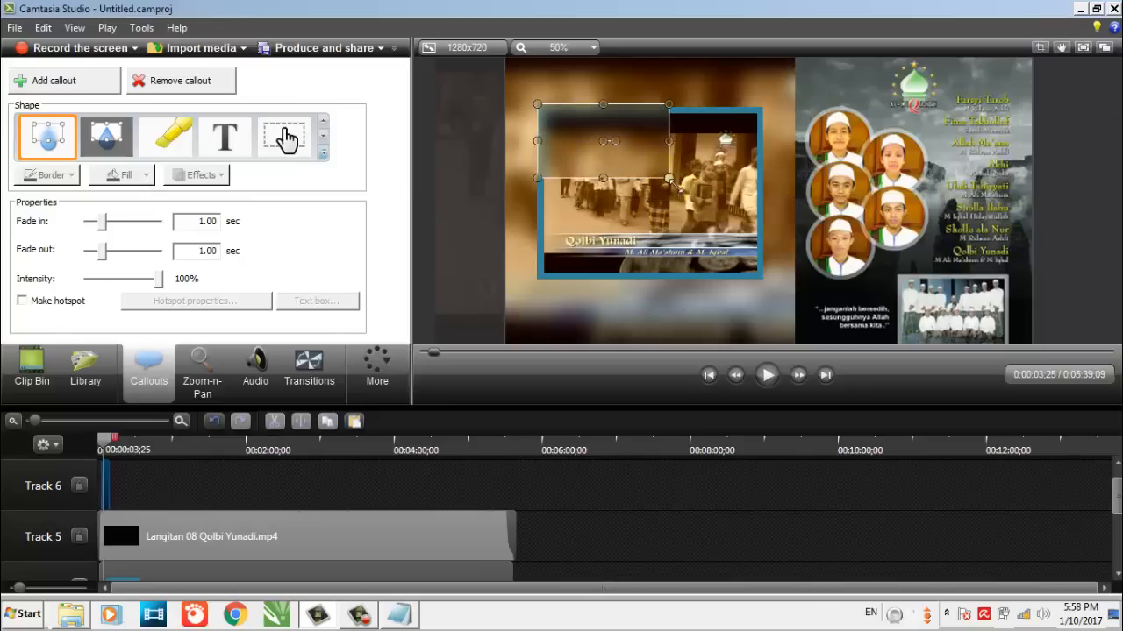
{"action": "left_click_drag", "start_coordinate": [671, 181], "coordinate": [766, 284]}
{"action": "left_click", "coordinate": [641, 526]}
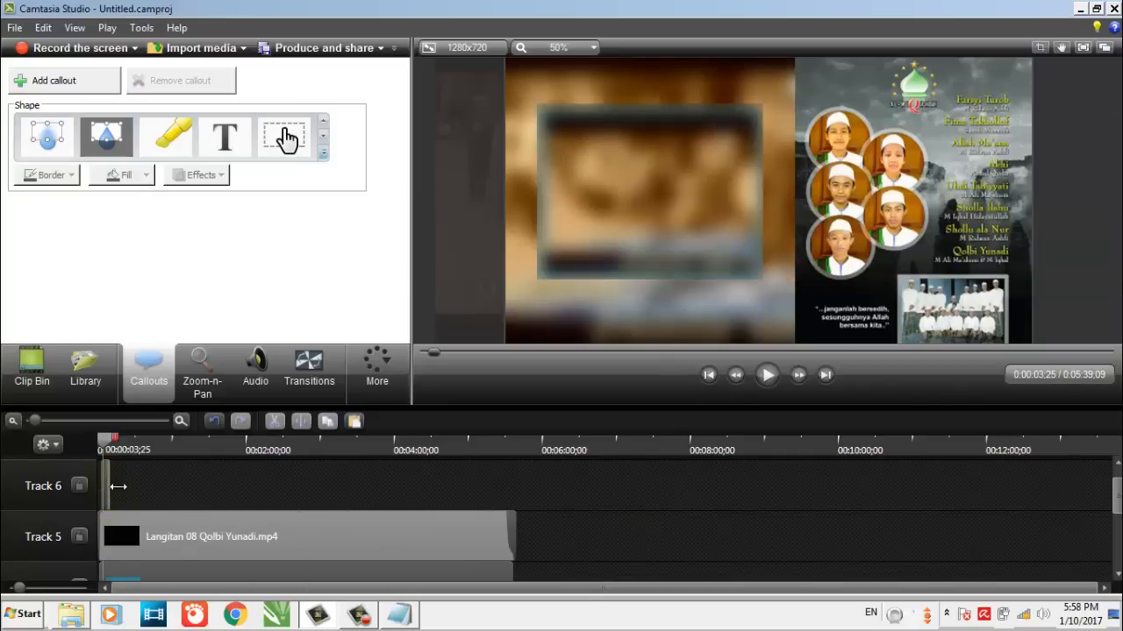
Stretch the new blur callout on Track 6 from the timeline's start to the end of the small video
{"action": "left_click_drag", "start_coordinate": [119, 486], "coordinate": [516, 509]}
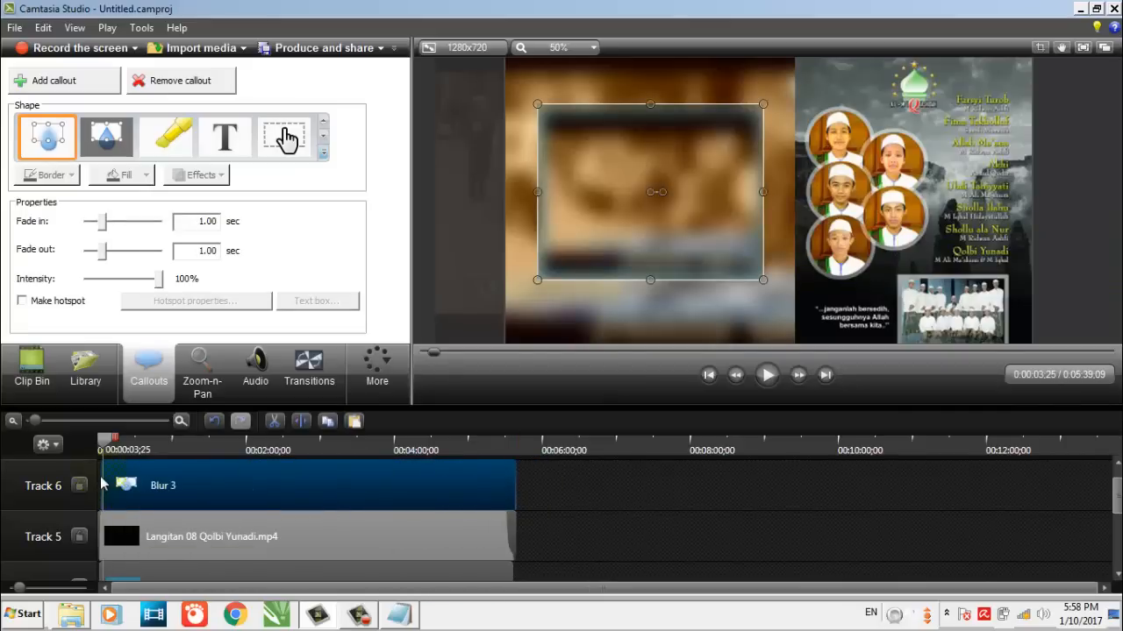
{"action": "left_click_drag", "start_coordinate": [102, 485], "coordinate": [134, 487]}
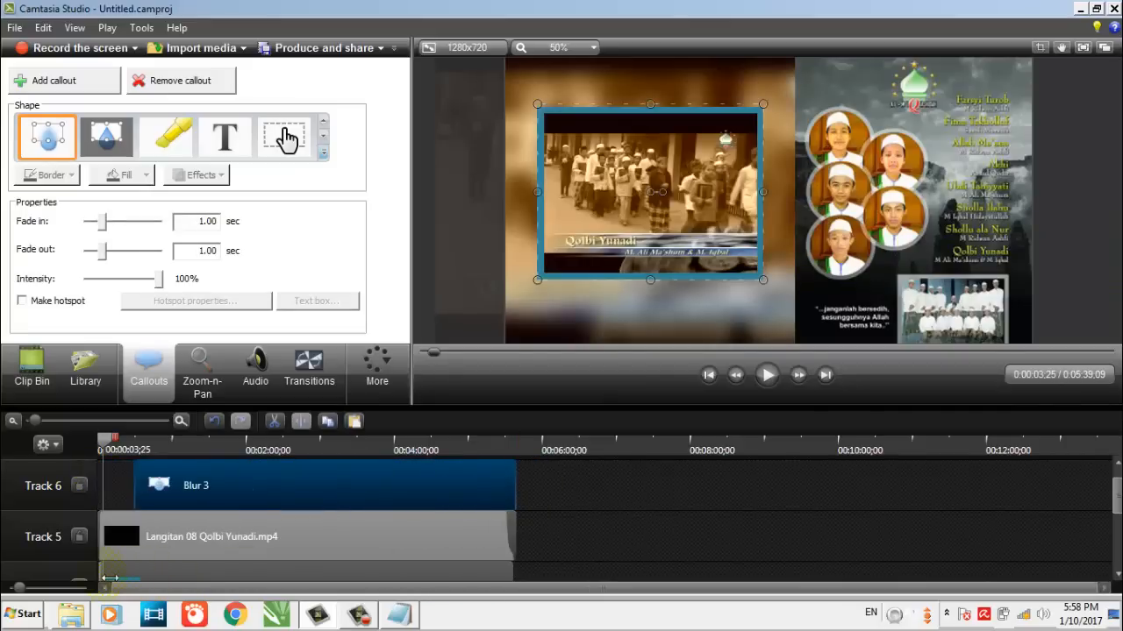
{"action": "left_click", "coordinate": [112, 579]}
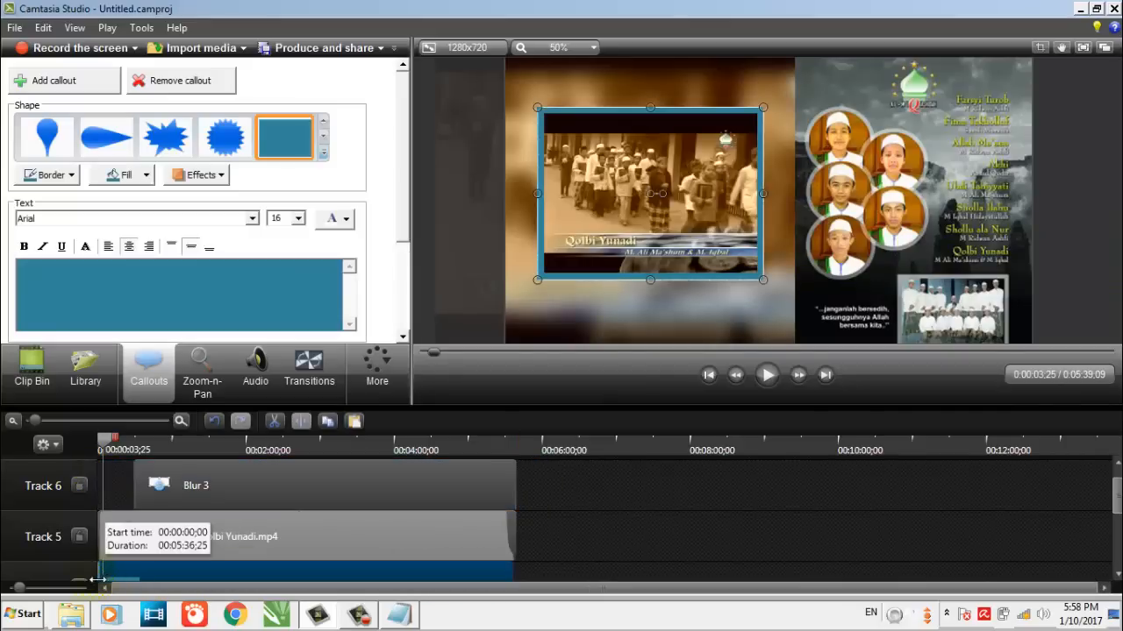
{"action": "left_click", "coordinate": [138, 478]}
{"action": "left_click_drag", "start_coordinate": [131, 481], "coordinate": [100, 482]}
{"action": "left_click", "coordinate": [673, 552]}
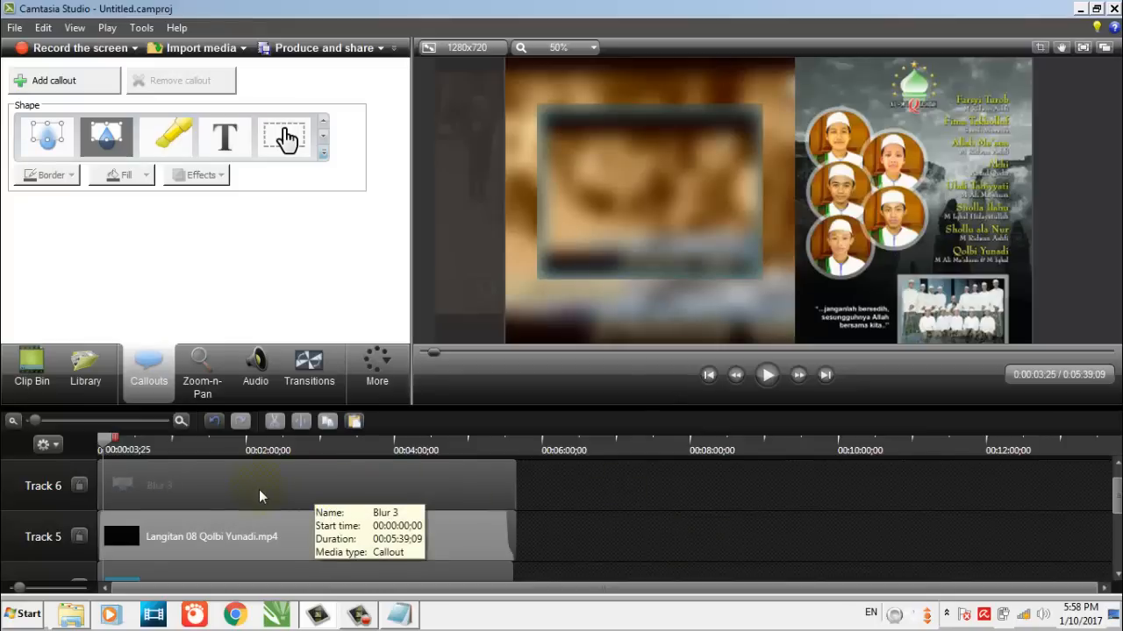
Swap the top two layers so the small video sits on Track 6 and the new blur on Track 5, both starting at zero
{"action": "left_click_drag", "start_coordinate": [164, 483], "coordinate": [492, 532]}
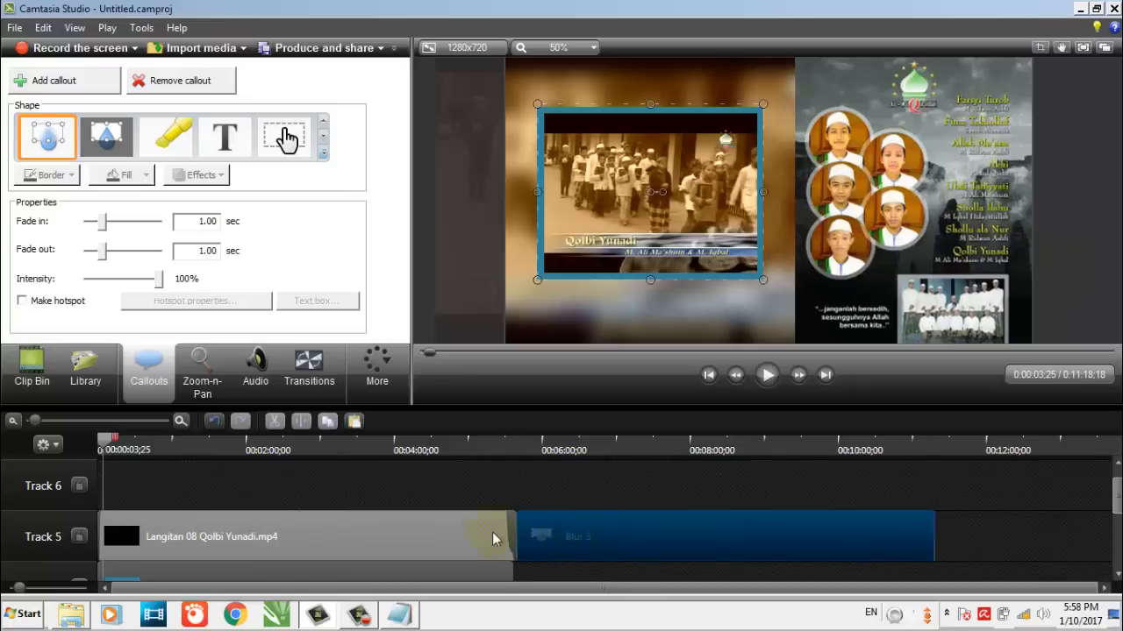
{"action": "left_click_drag", "start_coordinate": [247, 547], "coordinate": [242, 483]}
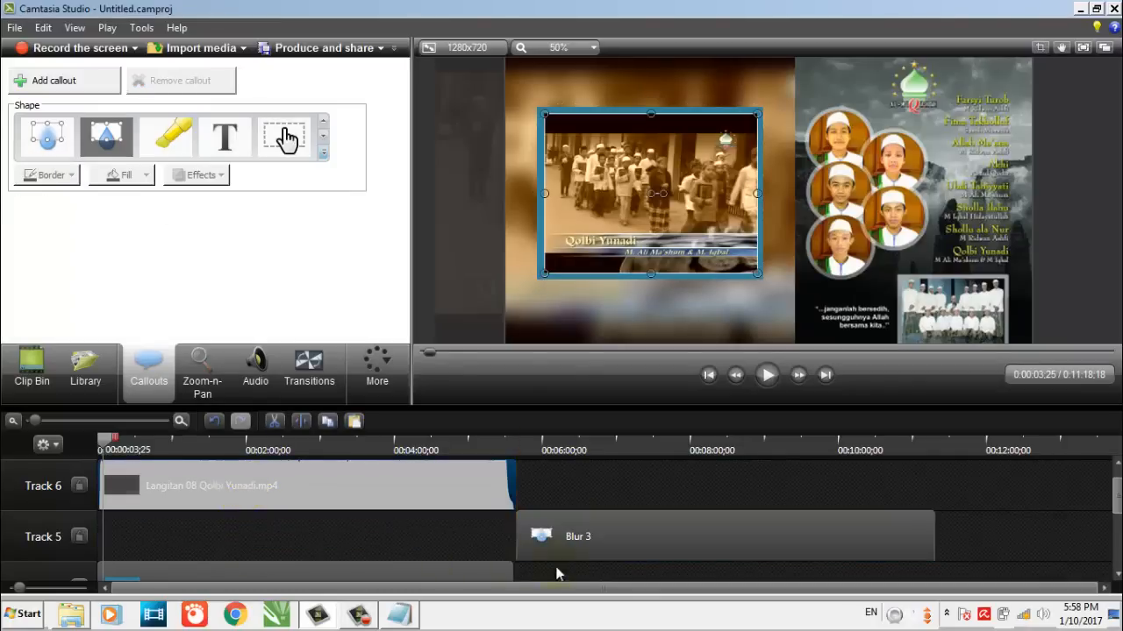
{"action": "left_click_drag", "start_coordinate": [613, 548], "coordinate": [157, 542]}
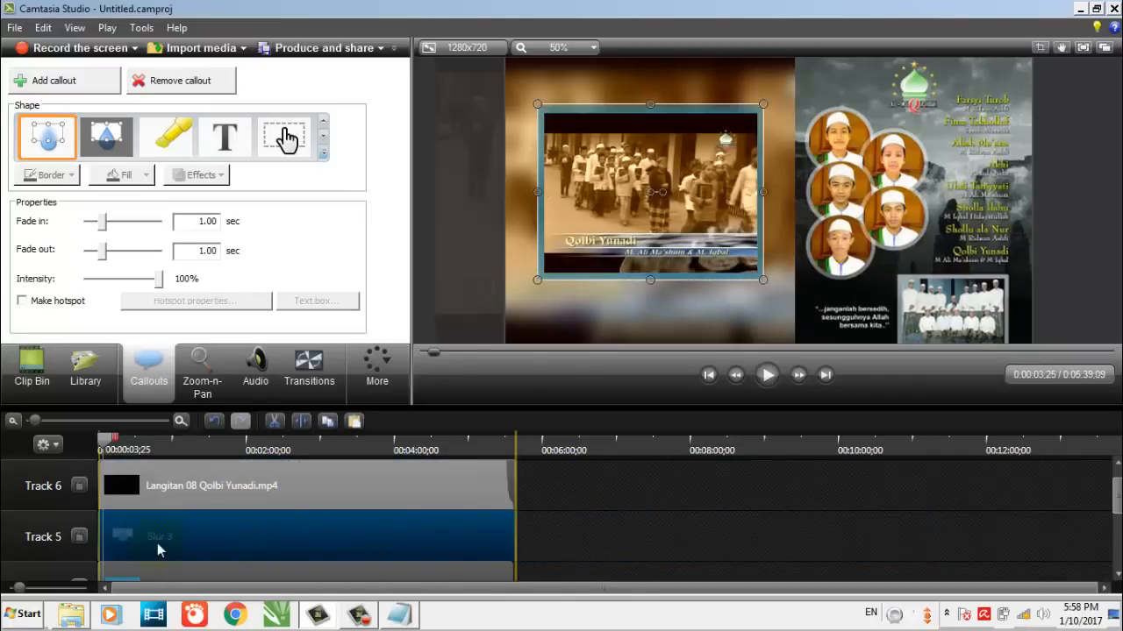
{"action": "left_click", "coordinate": [643, 574]}
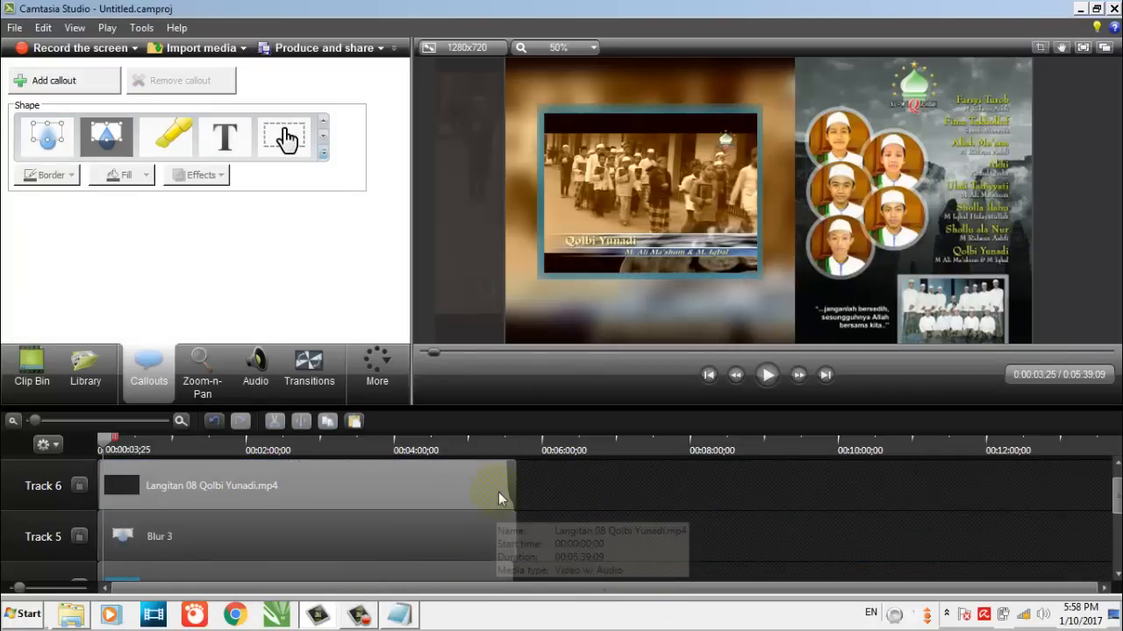
Change the fill of the rectangle callout on Track 4 to grey, one shade darker than White, Lighter 40%
{"action": "left_click", "coordinate": [257, 544]}
{"action": "scroll", "coordinate": [262, 542], "scroll_direction": "down", "scroll_amount": 1}
{"action": "left_click", "coordinate": [241, 550]}
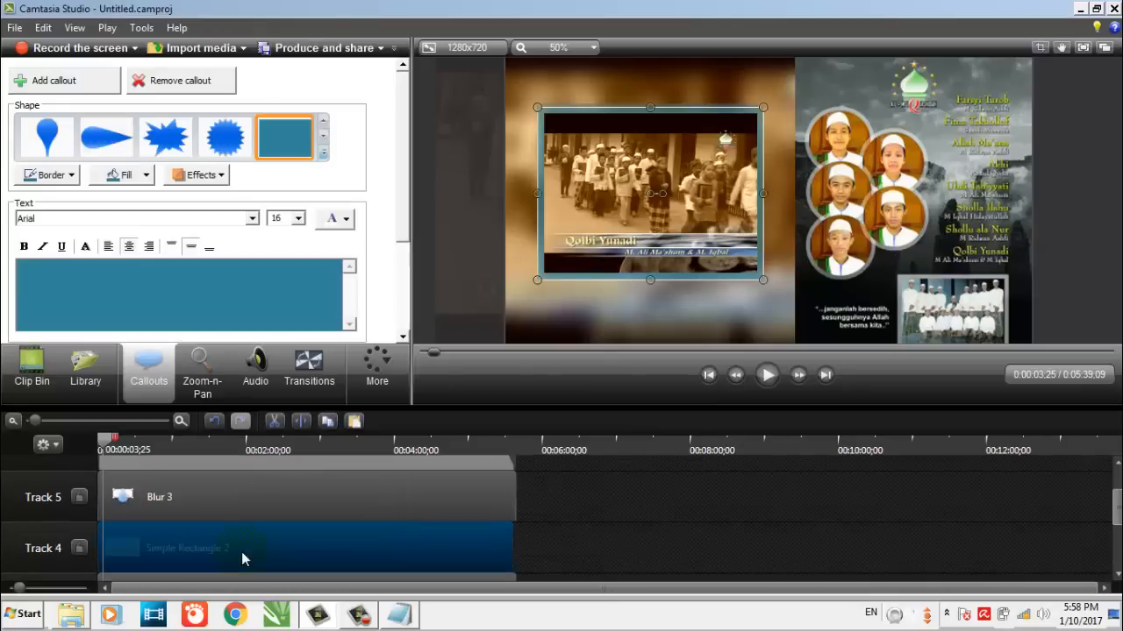
{"action": "left_click", "coordinate": [124, 174]}
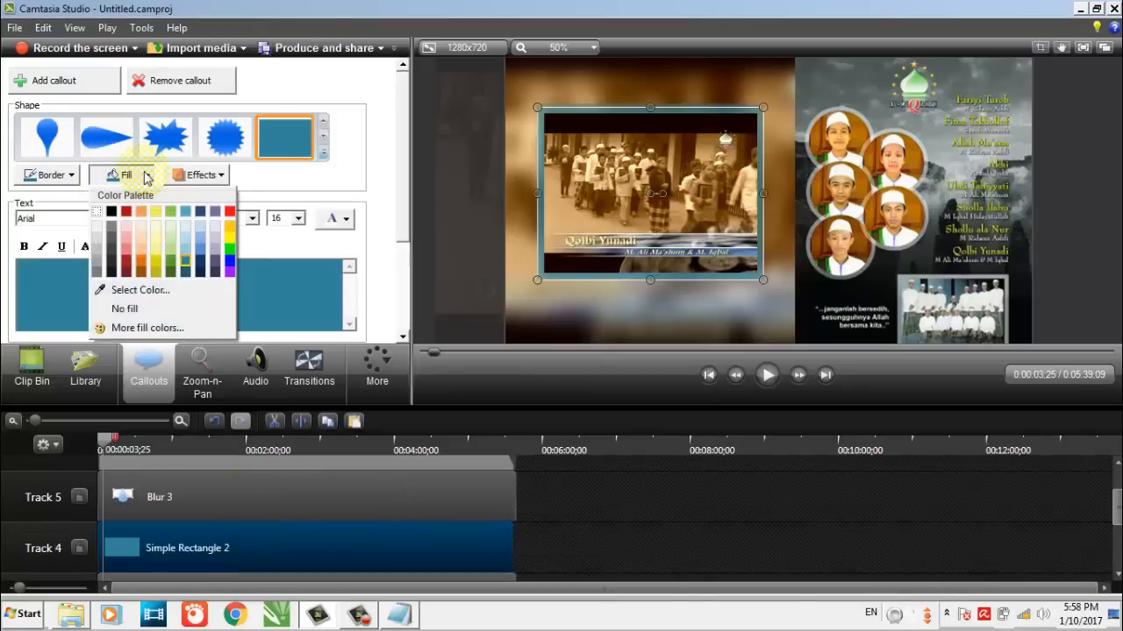
{"action": "left_click", "coordinate": [98, 252]}
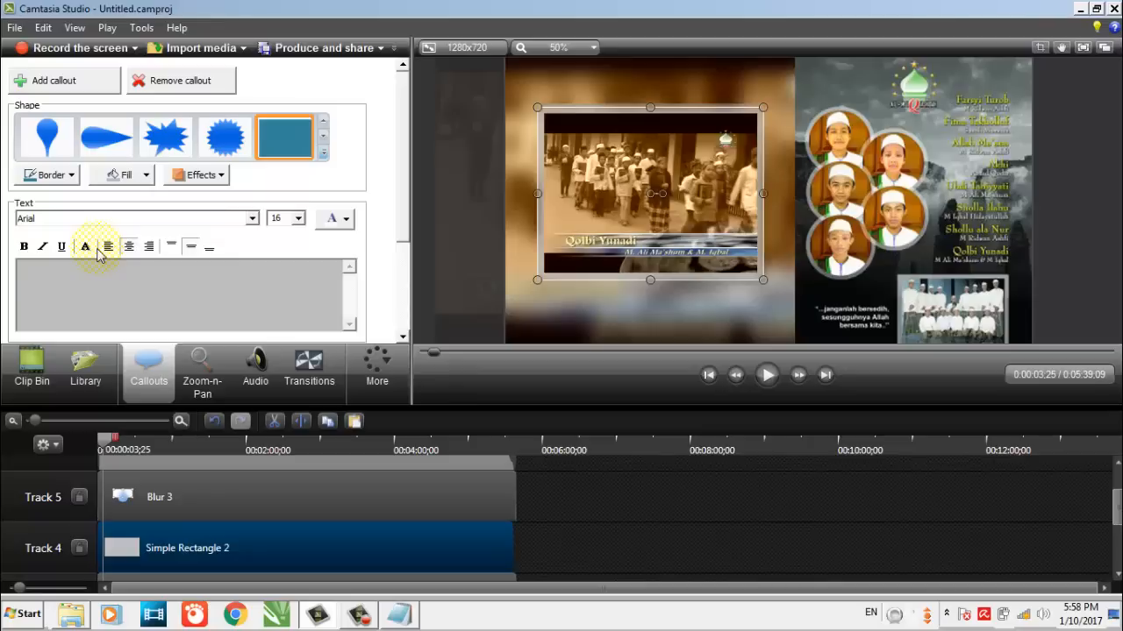
{"action": "left_click", "coordinate": [126, 175]}
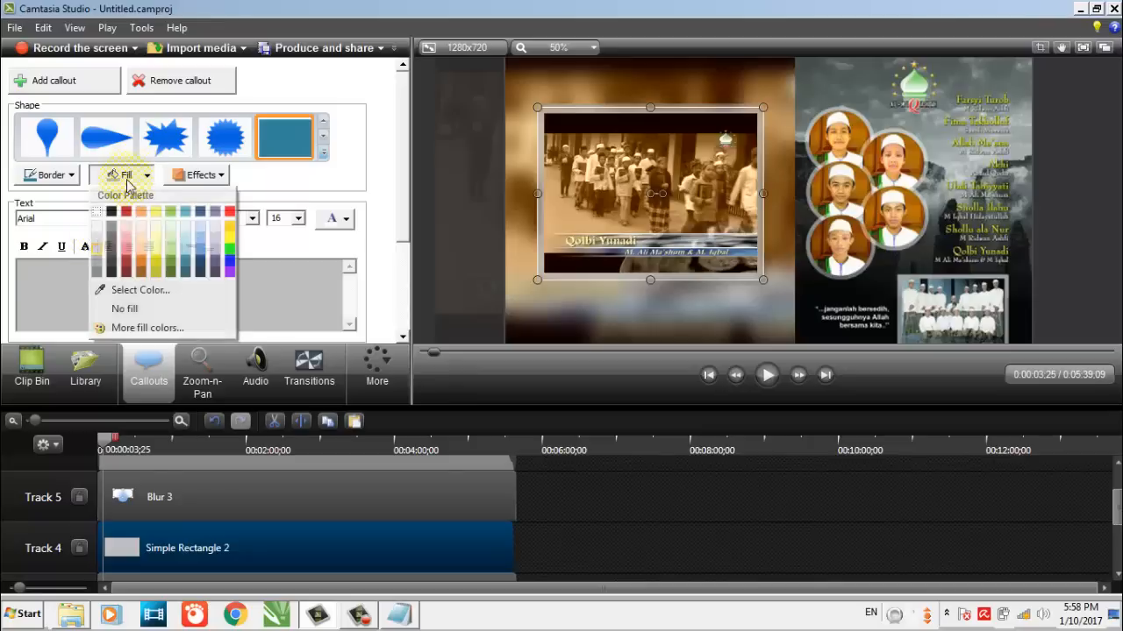
{"action": "left_click", "coordinate": [98, 267]}
{"action": "left_click", "coordinate": [605, 488]}
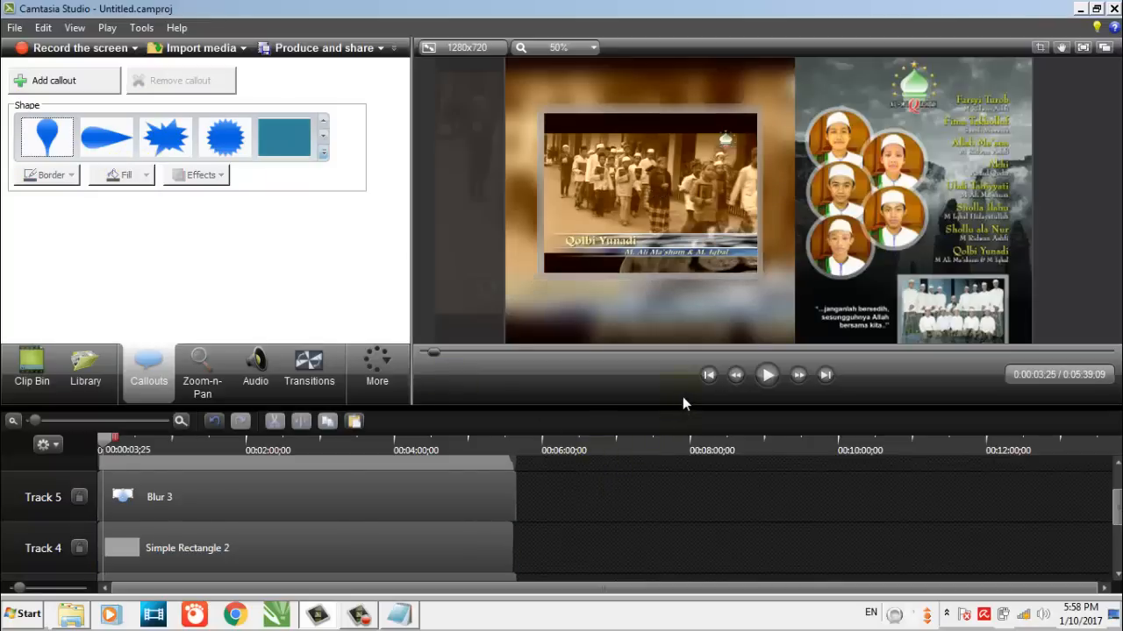
Play the preview to about 12 seconds to check the grey blurred frame around the small video
{"action": "left_click", "coordinate": [380, 551]}
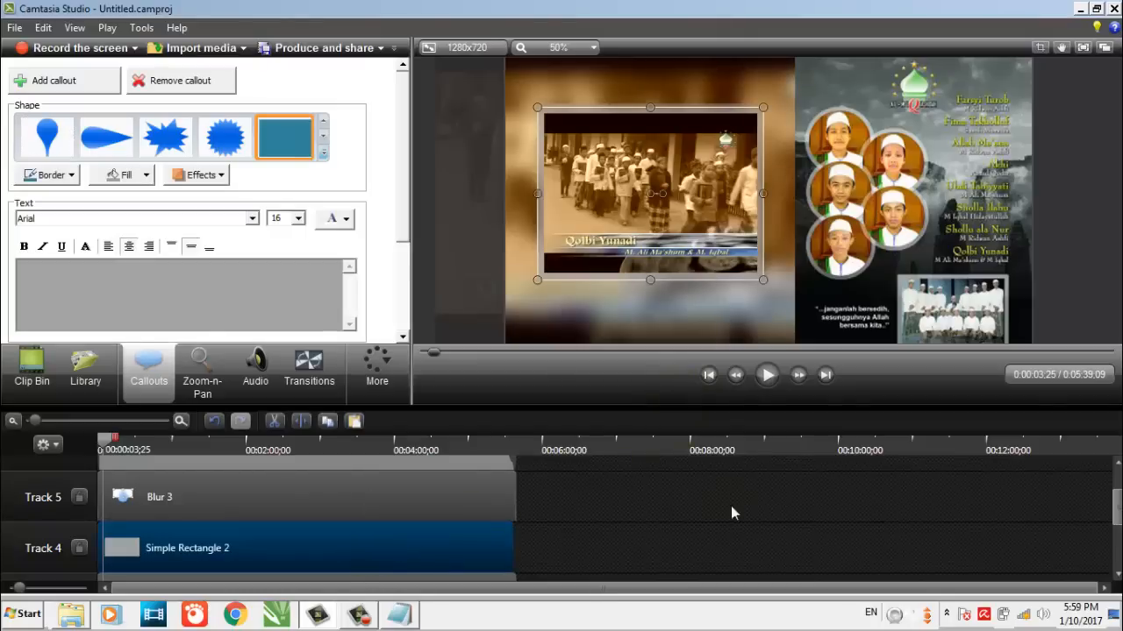
{"action": "left_click", "coordinate": [683, 481]}
{"action": "left_click", "coordinate": [767, 374]}
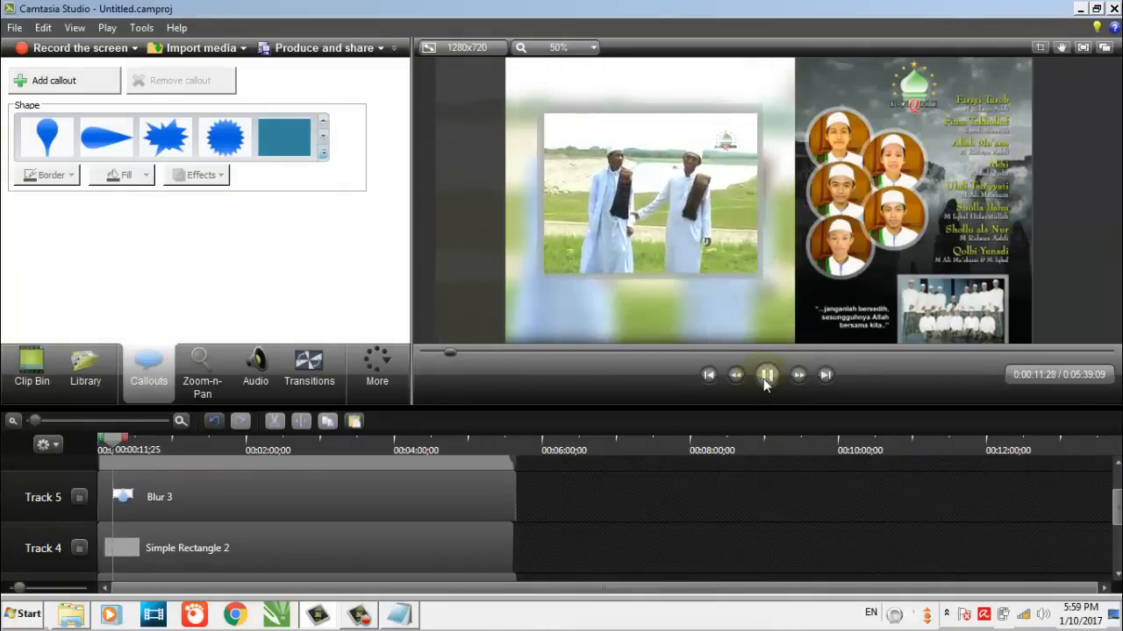
{"action": "left_click", "coordinate": [766, 375]}
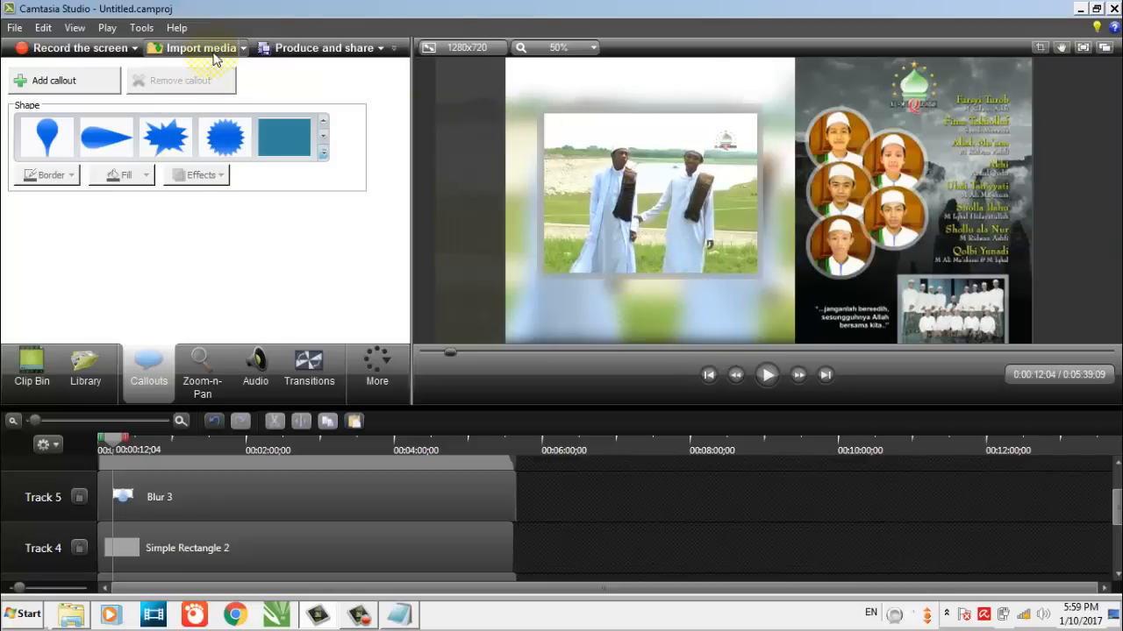
Import the Subscribe button image 1391840309.png from the Pictures library
{"action": "left_click", "coordinate": [215, 50]}
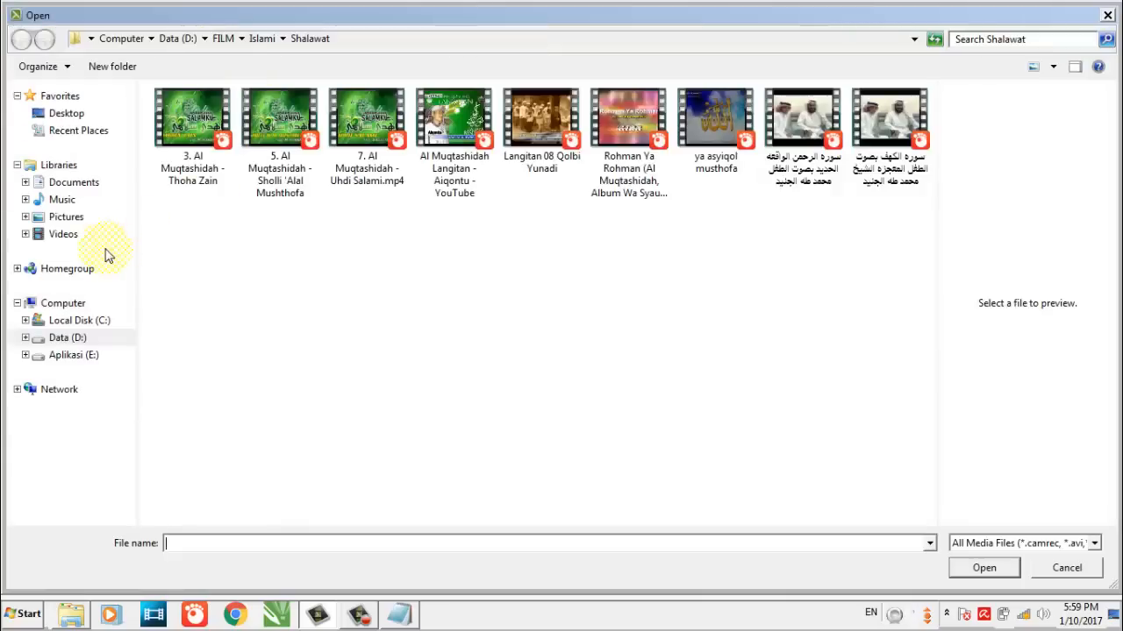
{"action": "left_click", "coordinate": [91, 218]}
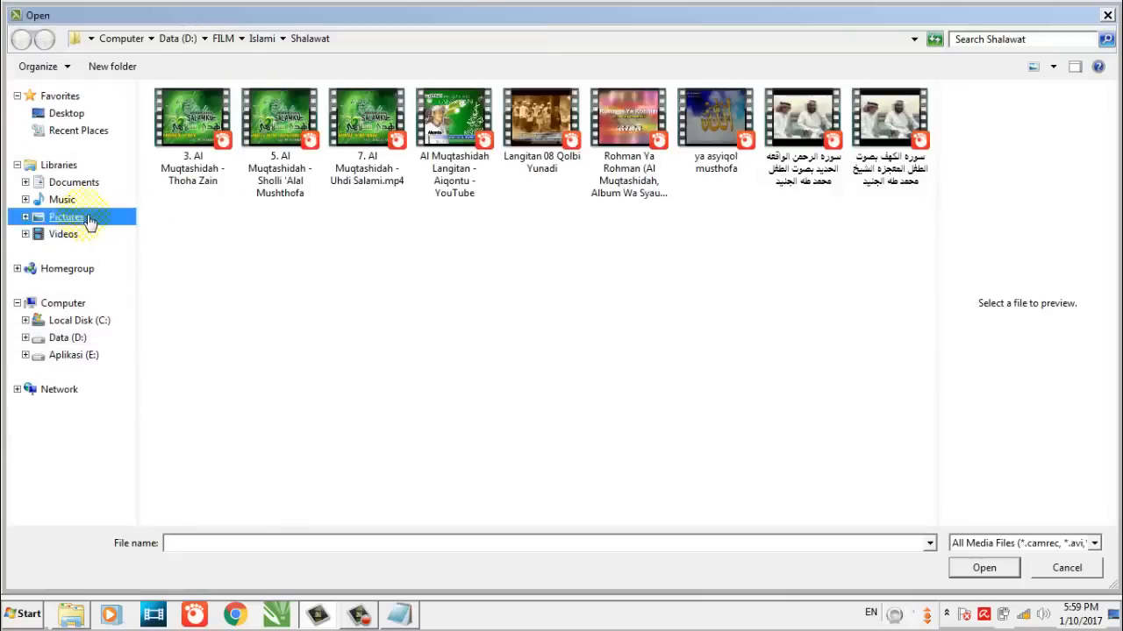
{"action": "left_click_drag", "start_coordinate": [931, 142], "coordinate": [927, 201]}
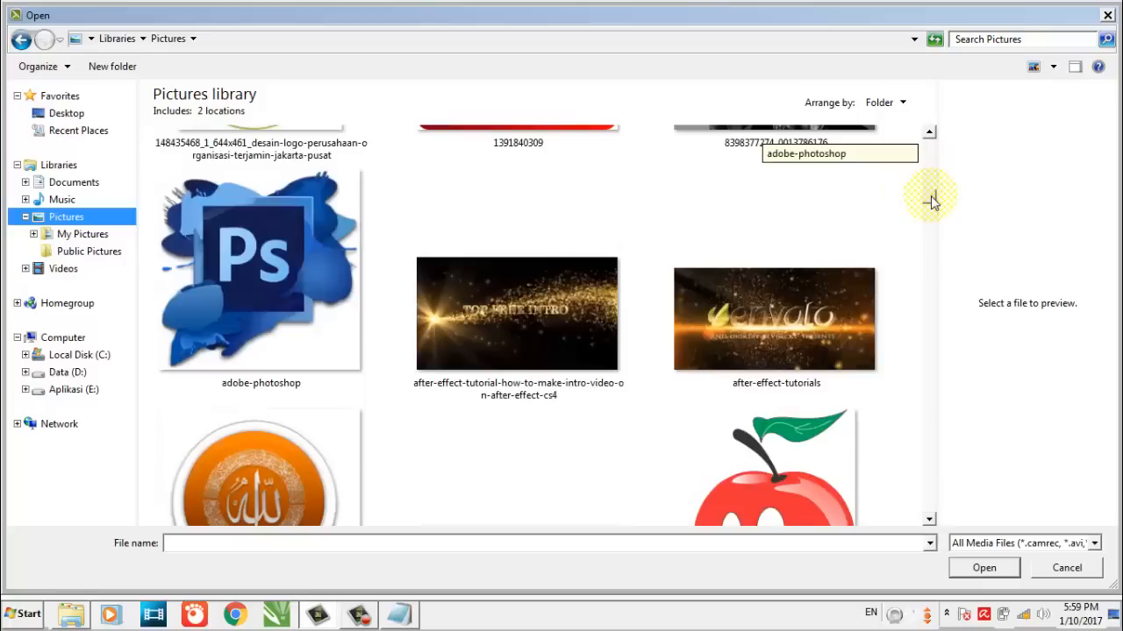
{"action": "scroll", "coordinate": [689, 220], "scroll_direction": "up", "scroll_amount": 1}
{"action": "left_click", "coordinate": [517, 154]}
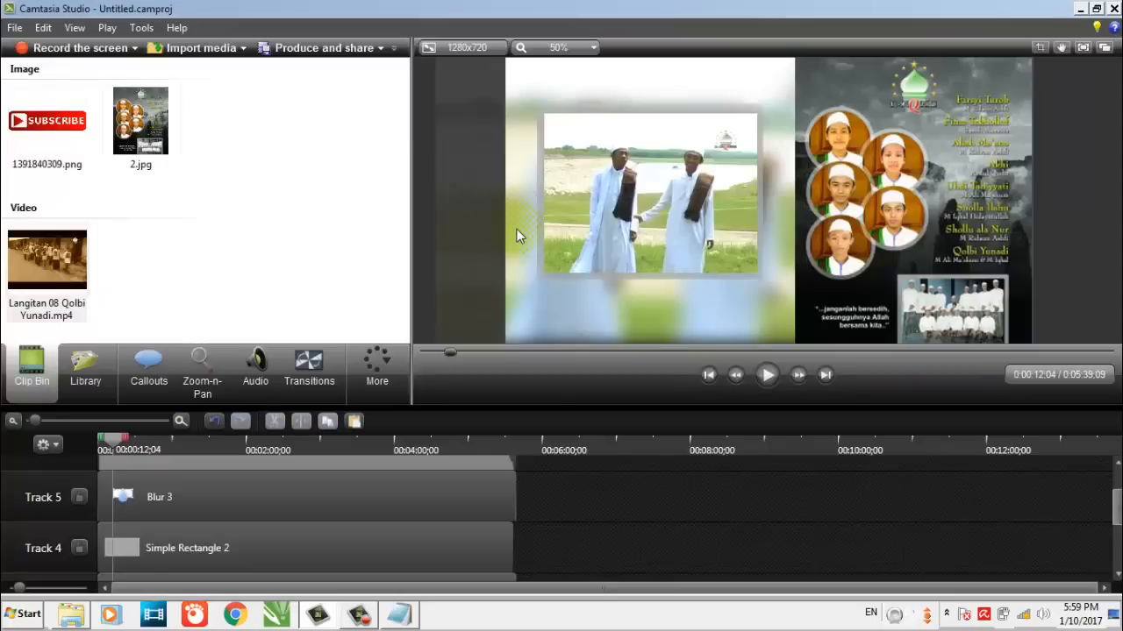
Add 1391840309.png to the timeline and stretch it on Track 7 from the start to the end of the video
{"action": "left_click", "coordinate": [76, 141]}
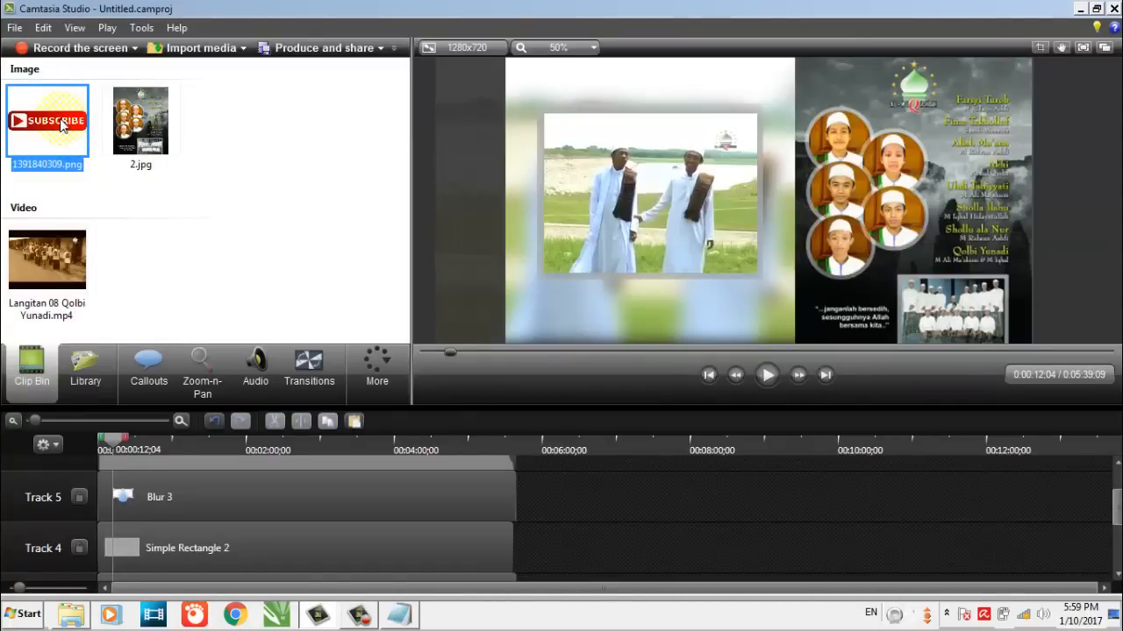
{"action": "right_click", "coordinate": [61, 126]}
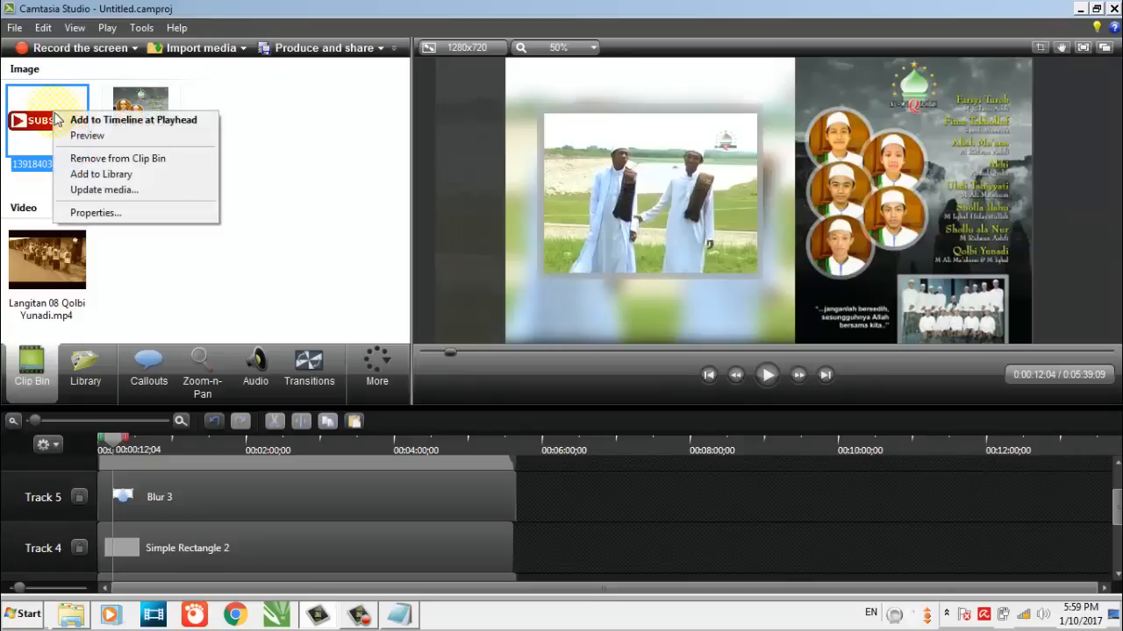
{"action": "left_click", "coordinate": [66, 123]}
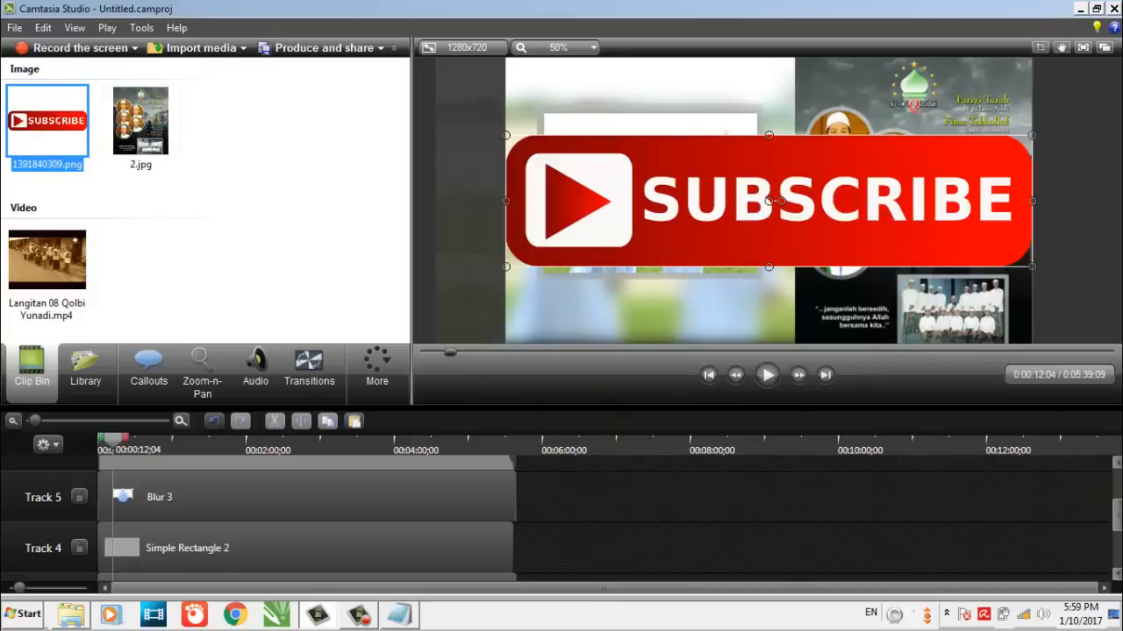
{"action": "left_click_drag", "start_coordinate": [1116, 517], "coordinate": [1116, 481]}
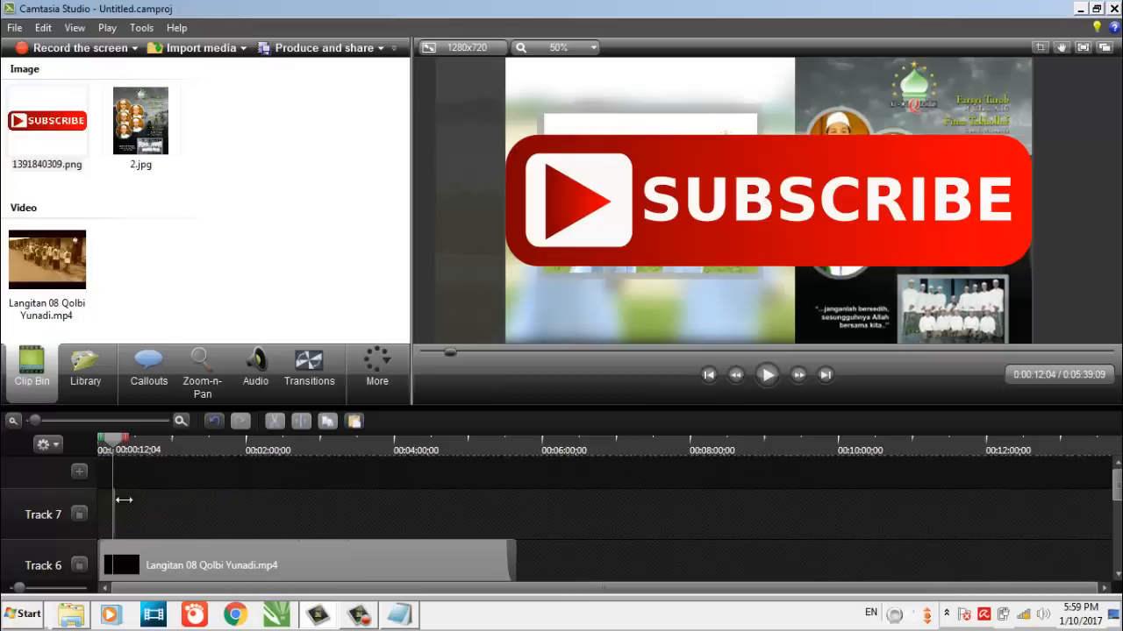
{"action": "left_click_drag", "start_coordinate": [115, 496], "coordinate": [550, 505]}
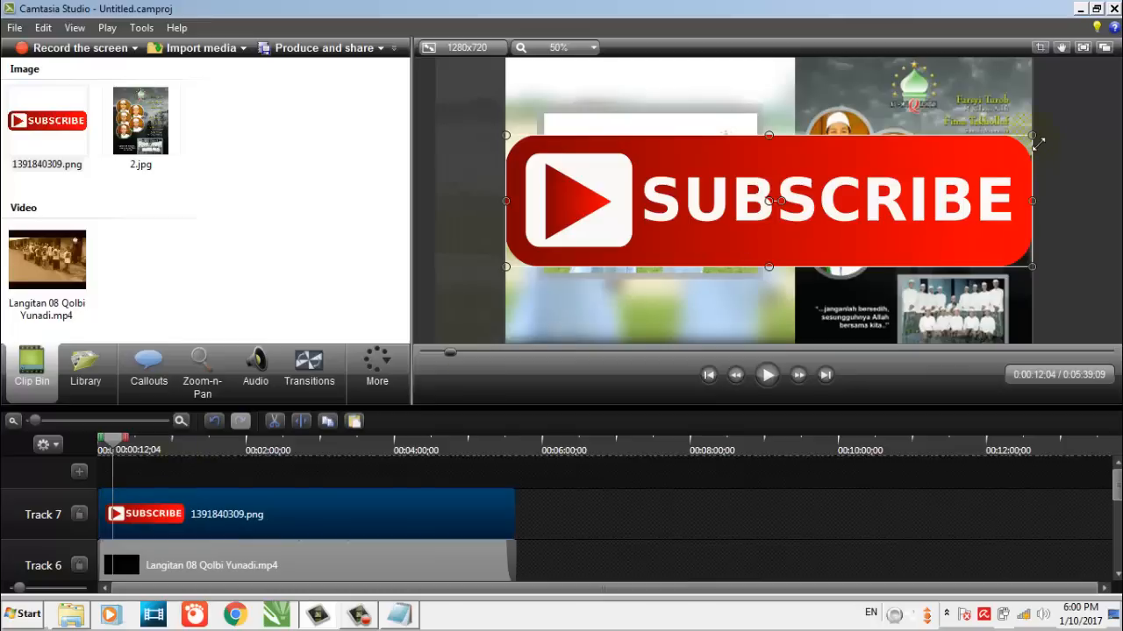
Shrink the Subscribe image, place it centred below the framed small video, and play the preview to check it
{"action": "left_click_drag", "start_coordinate": [1032, 135], "coordinate": [679, 321]}
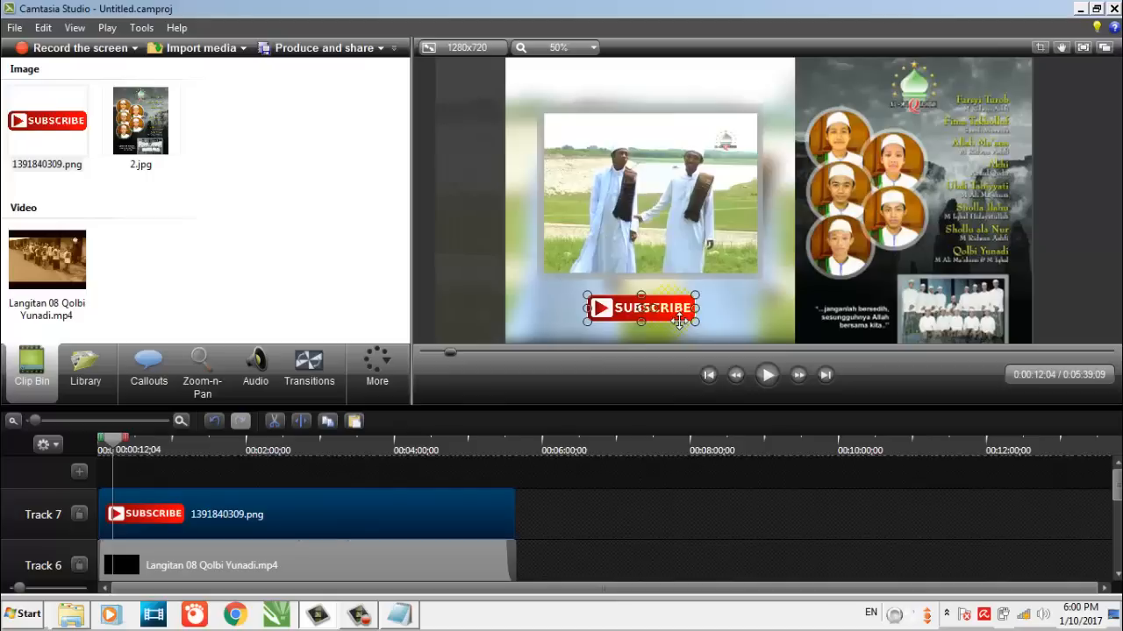
{"action": "left_click", "coordinate": [432, 262]}
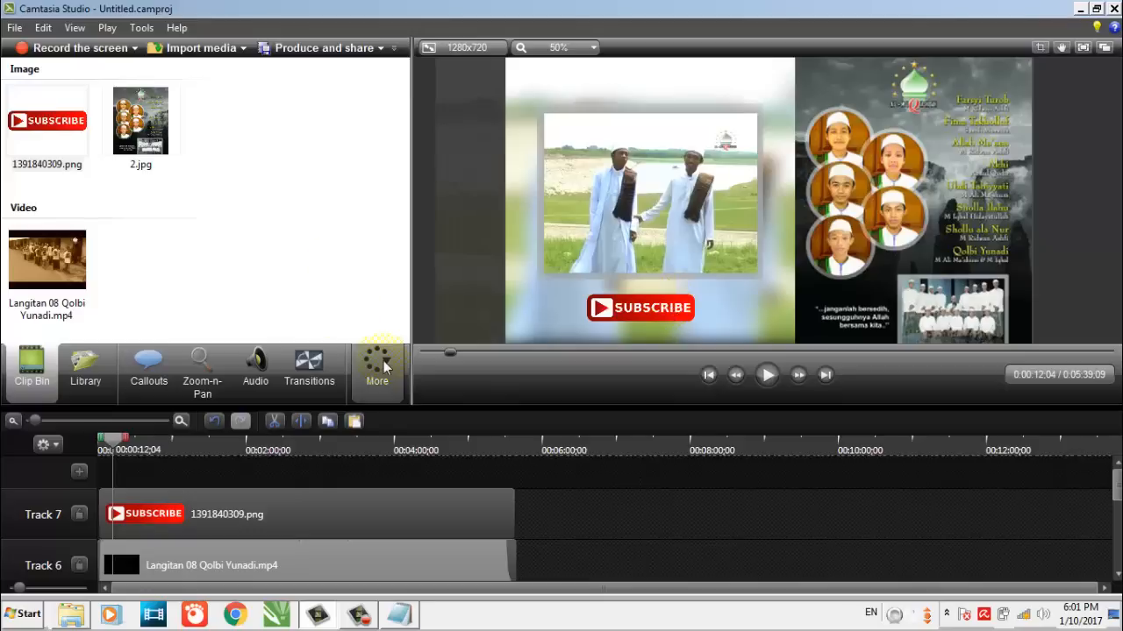
{"action": "left_click", "coordinate": [766, 382]}
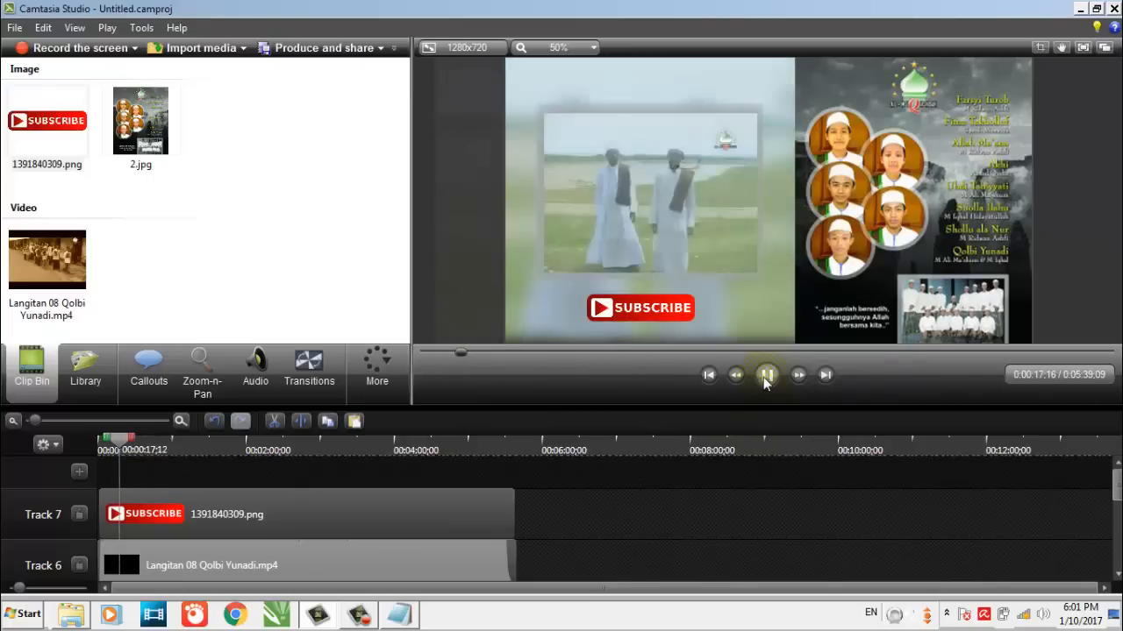
{"action": "left_click", "coordinate": [767, 378]}
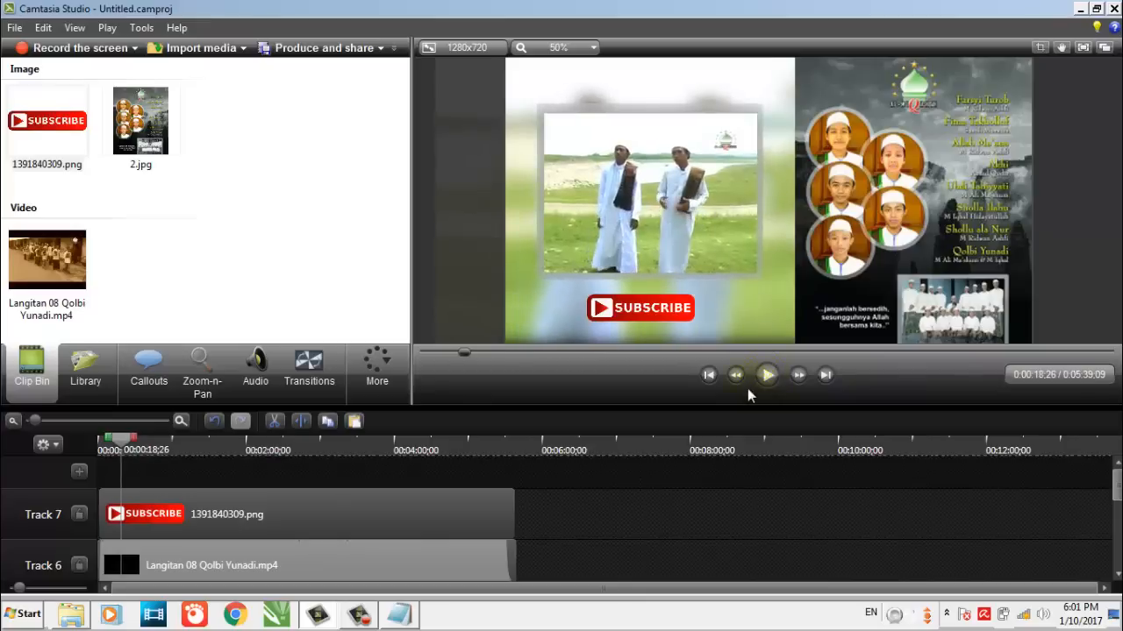